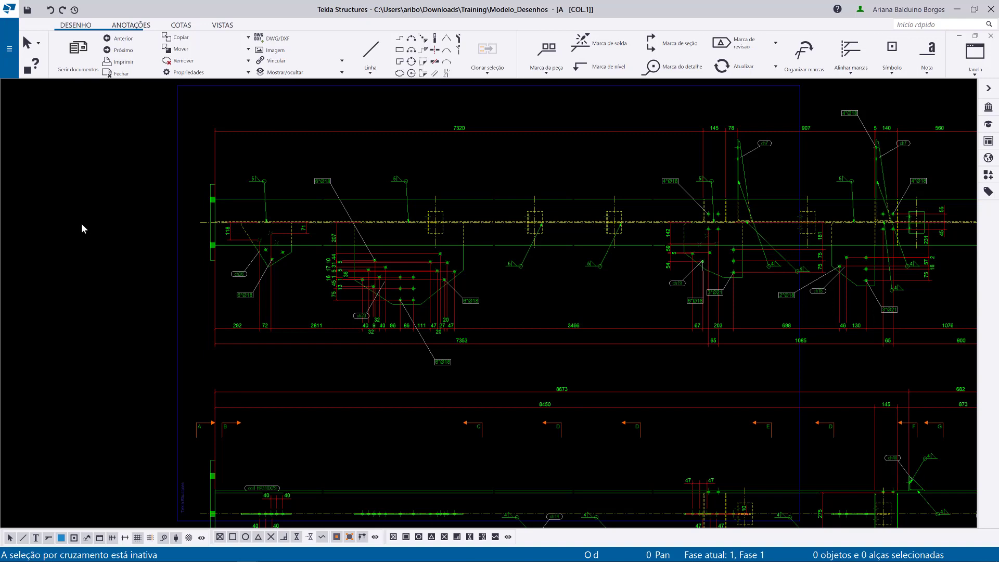
Open the assembly drawing properties and save the standard settings under the name DESENHO_CONJUNTO
double_click(82, 227)
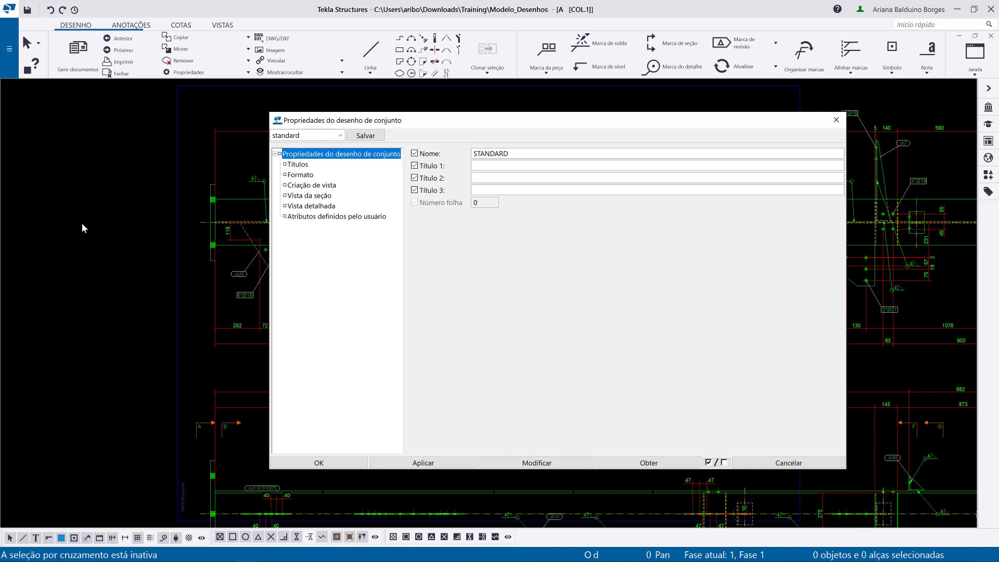
left_click(307, 136)
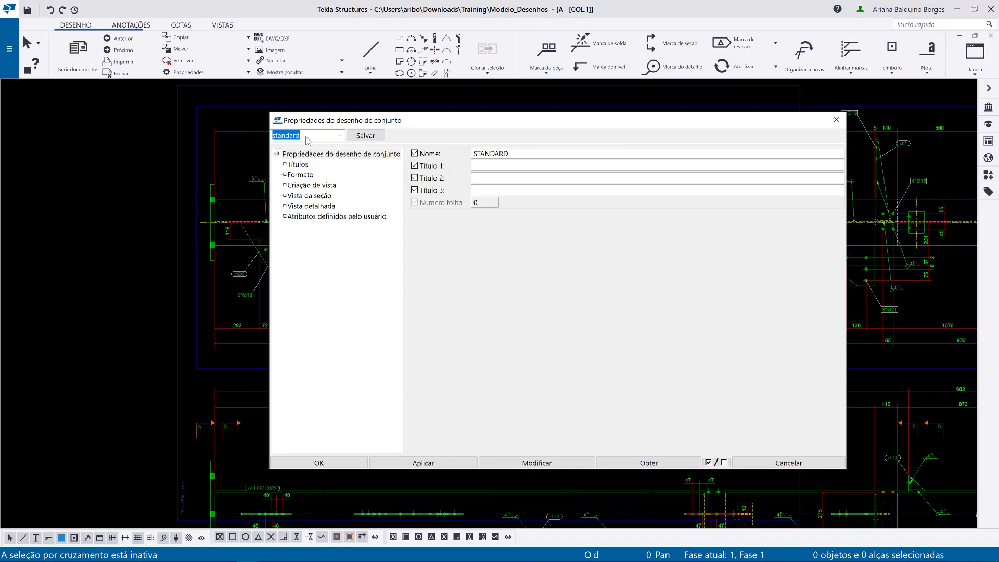
type("DESENHO_CONJUNTO")
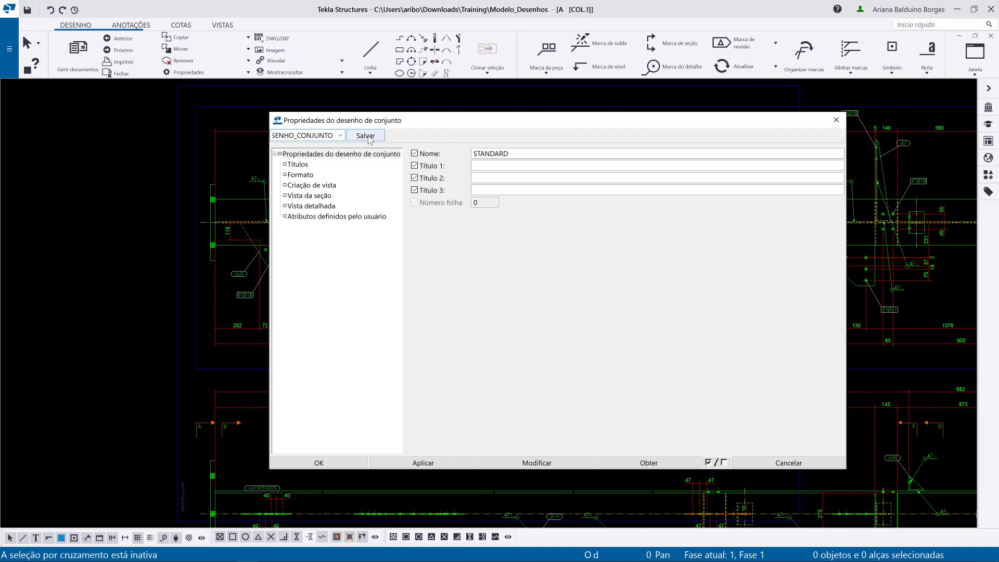
left_click(368, 137)
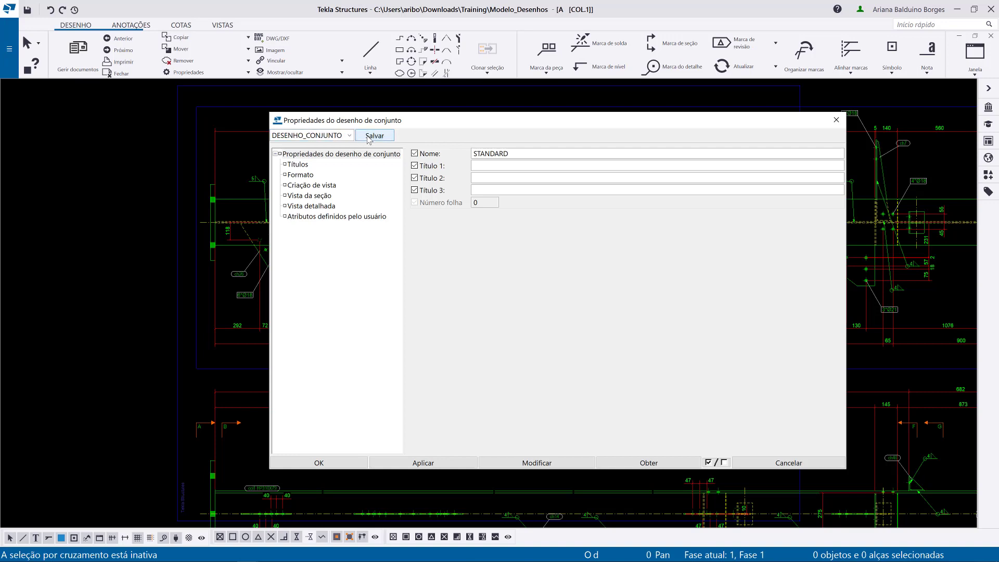
Load the A1 format settings, with layout Detalhamento - Estruturas Metálicas and drawing size A1 (841x594)
left_click(300, 175)
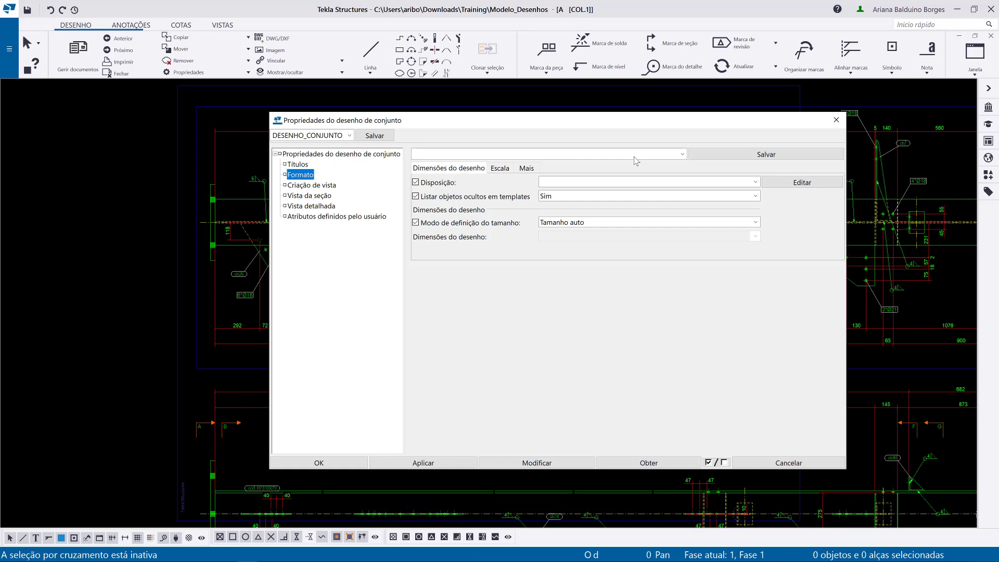
left_click(680, 155)
left_click(668, 175)
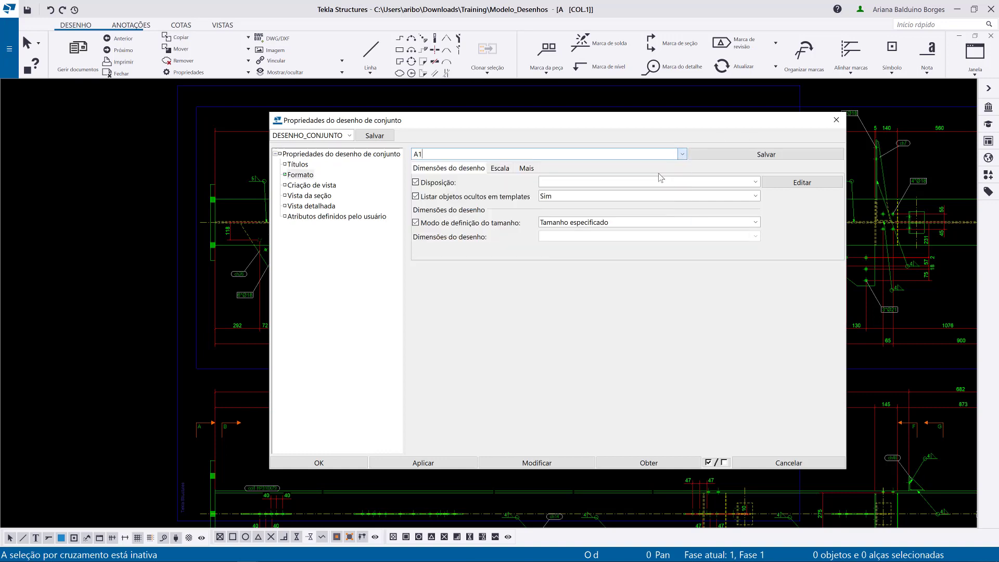
left_click(653, 182)
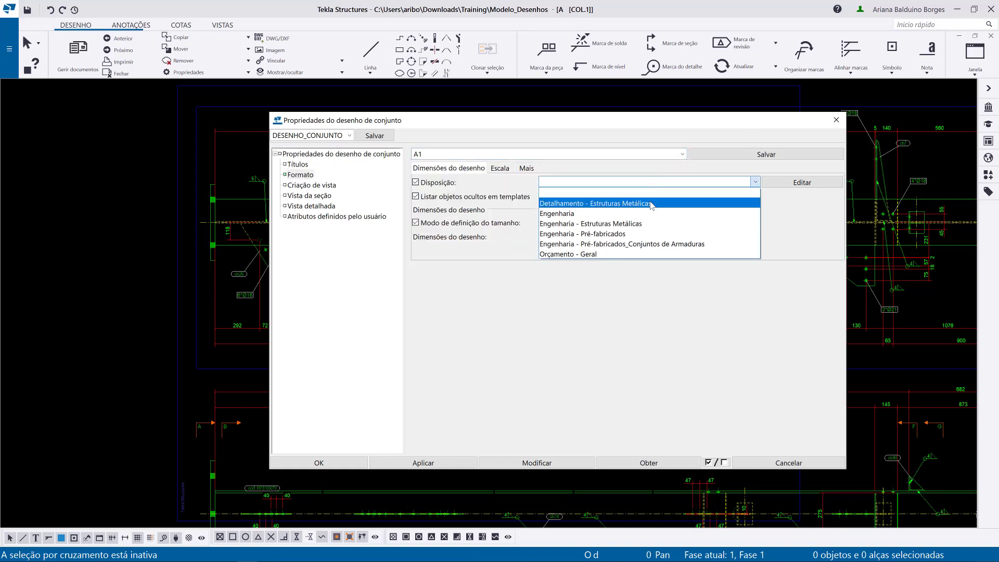
left_click(652, 203)
left_click(640, 237)
left_click(639, 265)
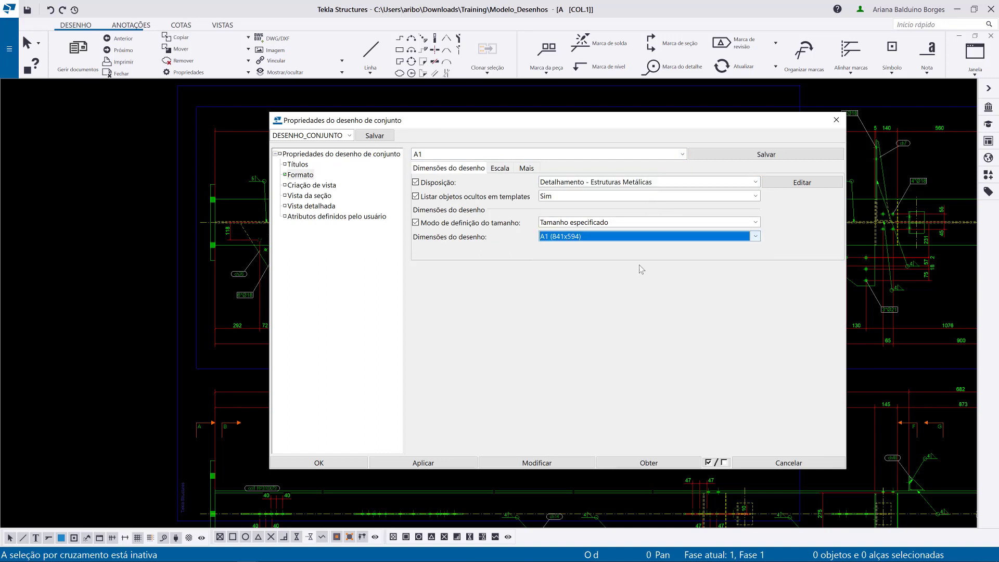
Name the format settings DESENHO_CONJUNTO_FORMATO and modify the open drawing with them, keeping the whole sheet in view beside the dialog
left_click(440, 154)
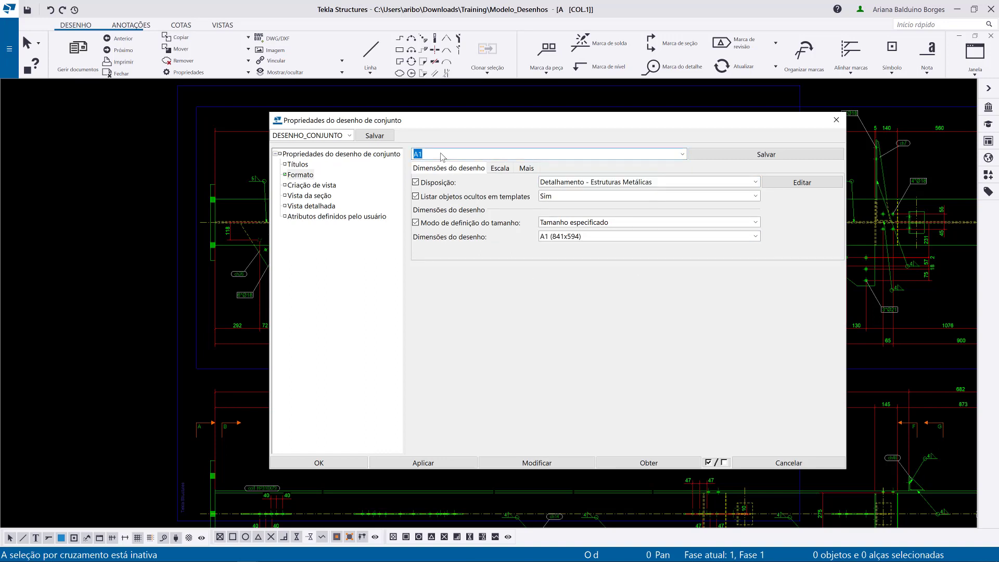
type("DESENHO_CONJUNTO_FORMATO")
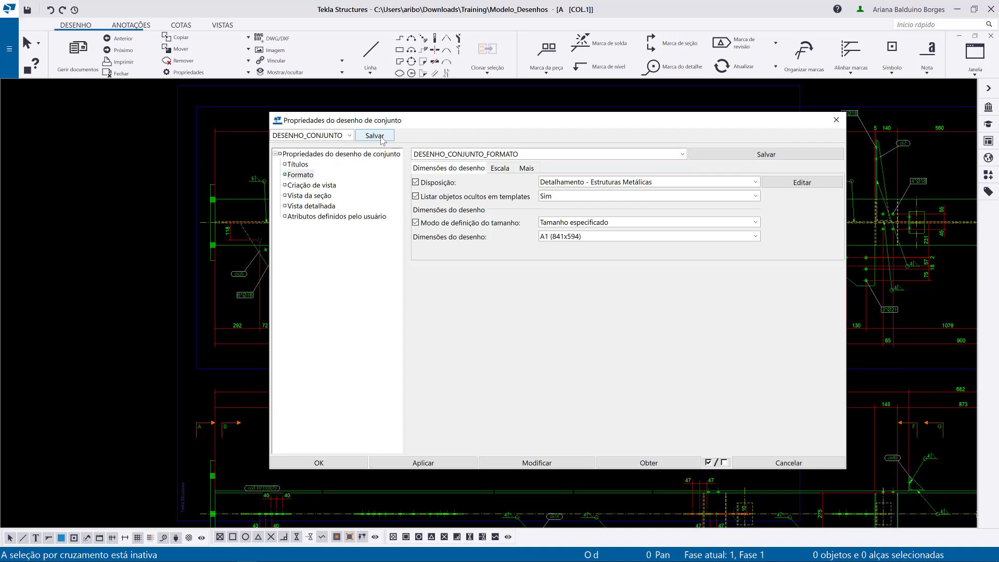
left_click(559, 465)
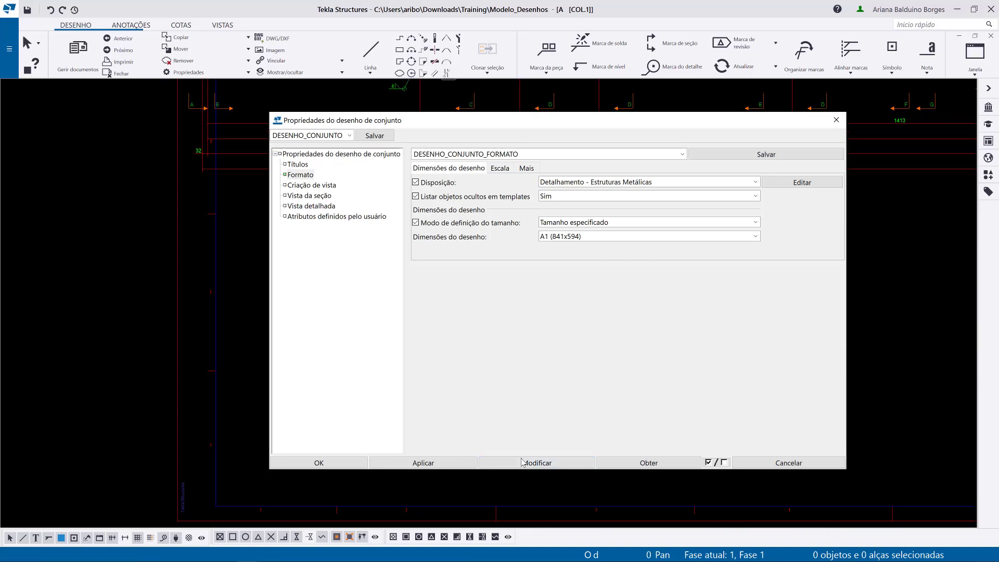
left_click_drag(448, 119, 514, 141)
scroll(139, 266, "down", 5)
middle_click_drag(140, 336, 118, 331)
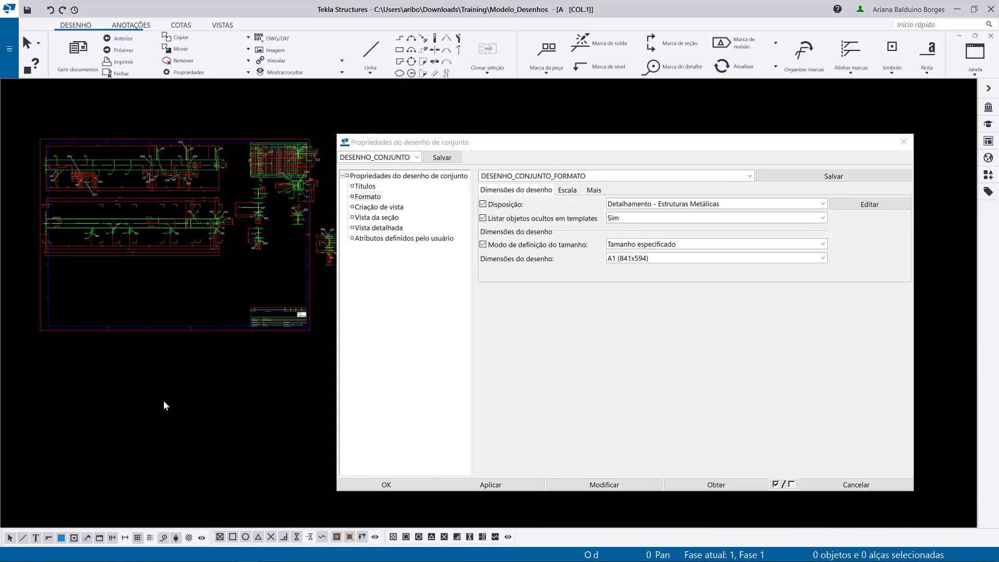
Set Autoescala to Não in the format's scale settings
left_click(562, 194)
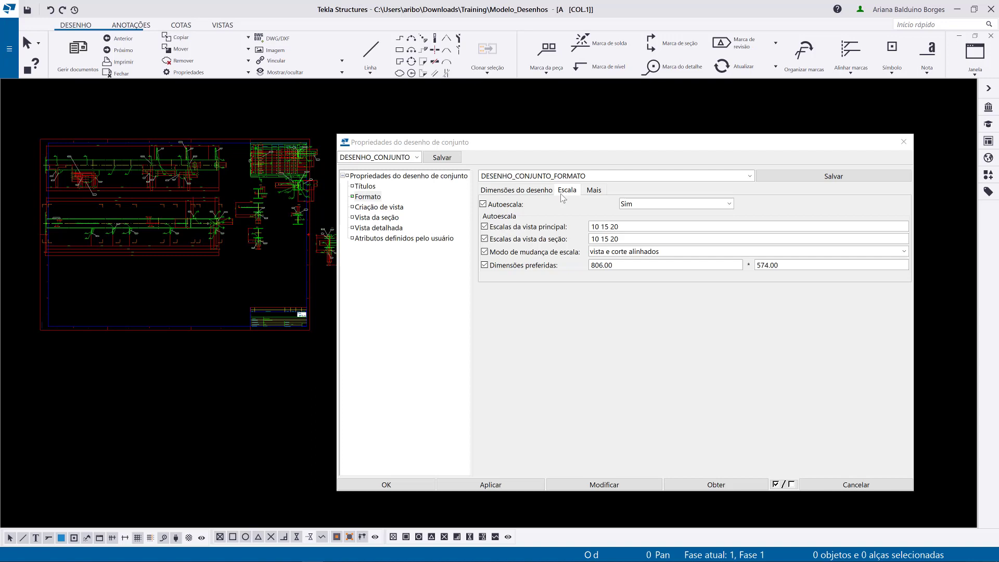
left_click(679, 205)
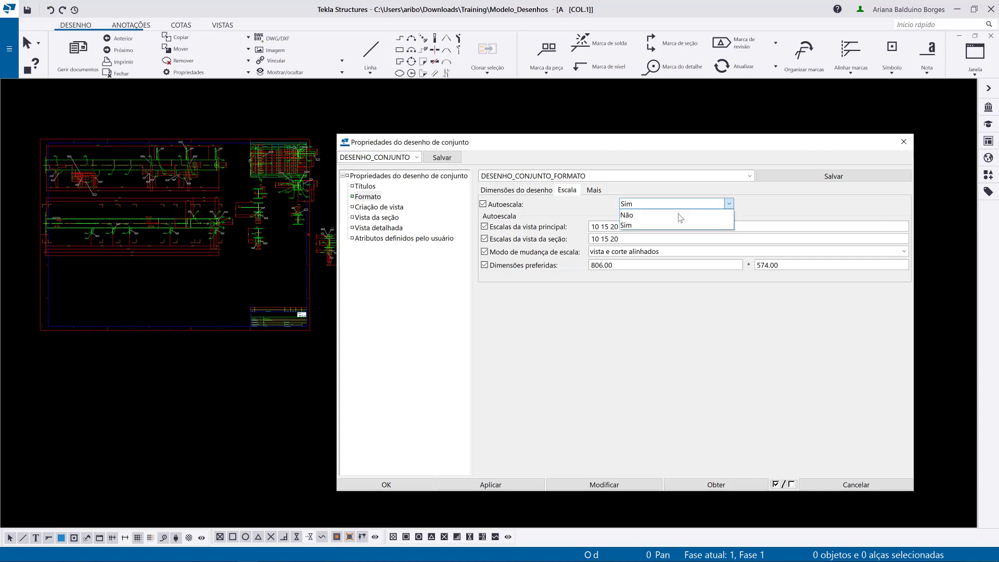
left_click(679, 215)
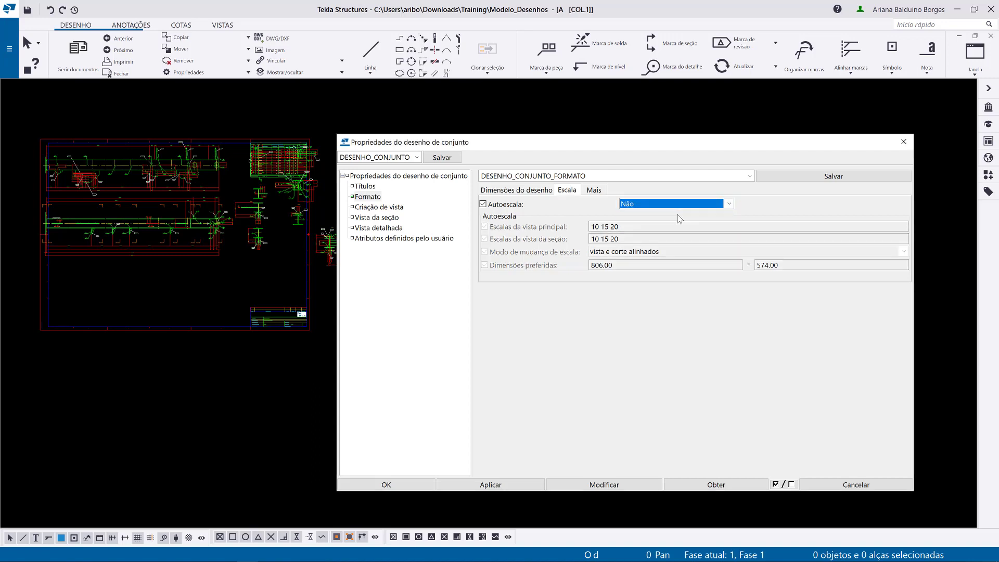
left_click(679, 204)
left_click(675, 225)
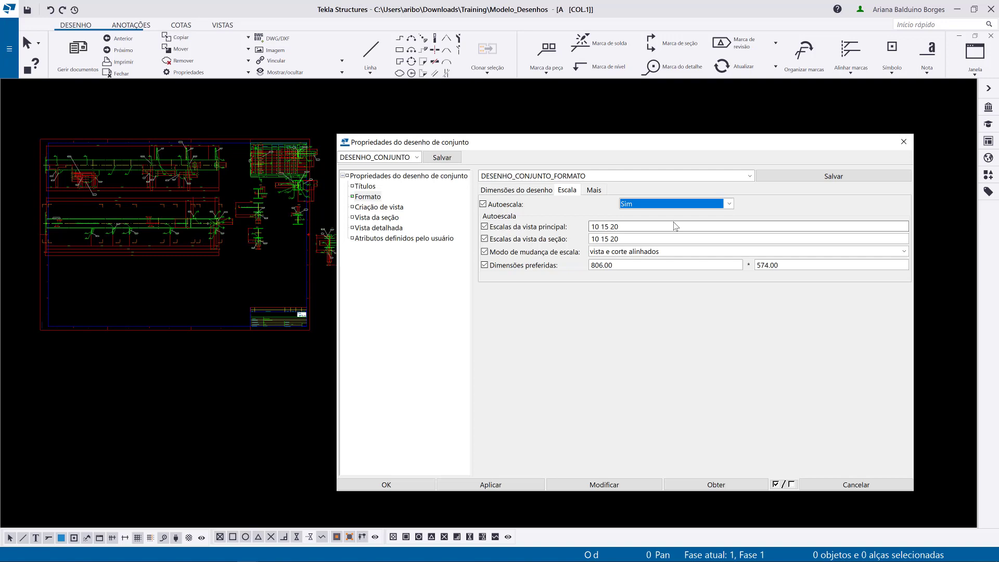
left_click(671, 204)
left_click(671, 221)
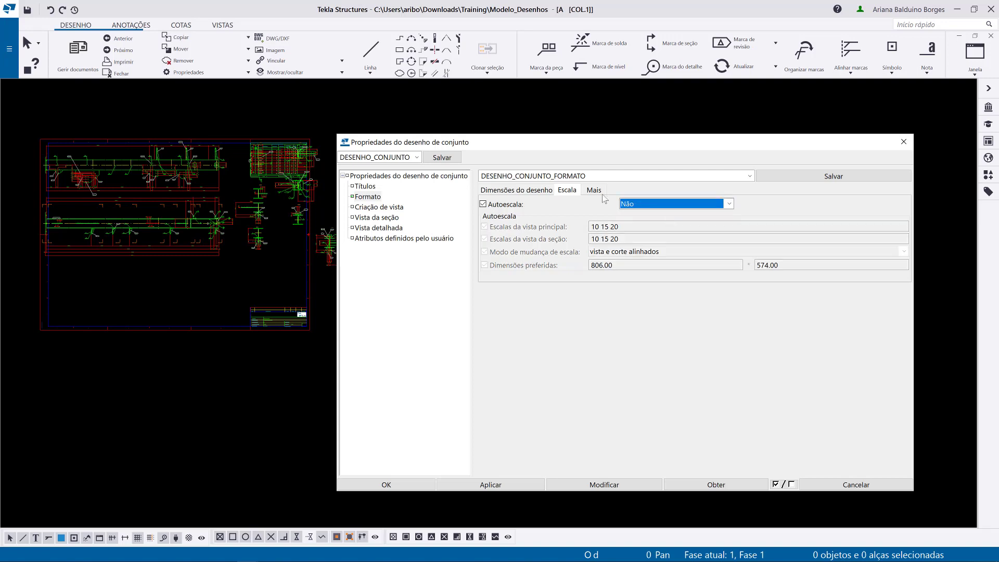
Keep the projection type at Terceiro diedro and save the format changes in the DESENHO_CONJUNTO drawing properties
left_click(598, 195)
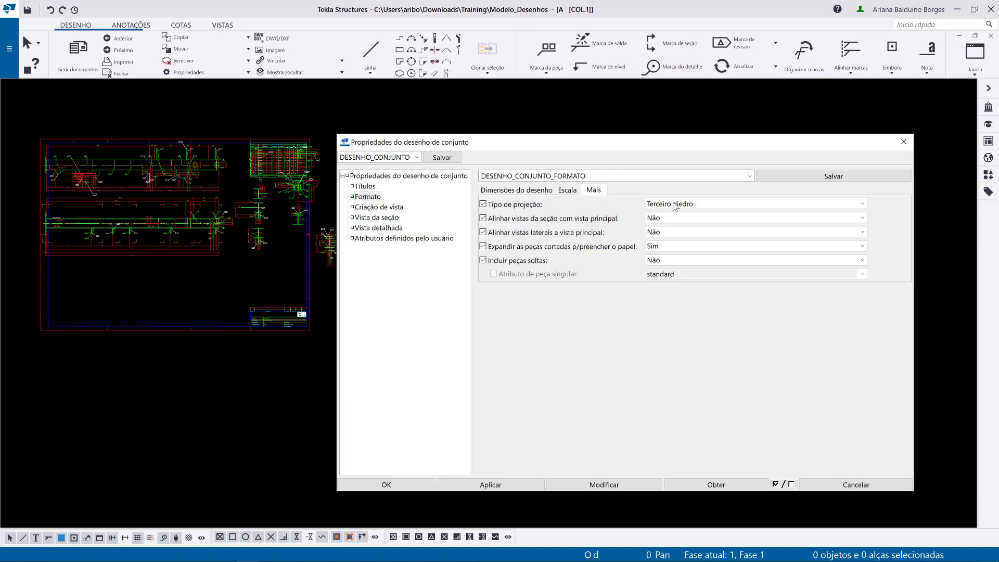
left_click(726, 205)
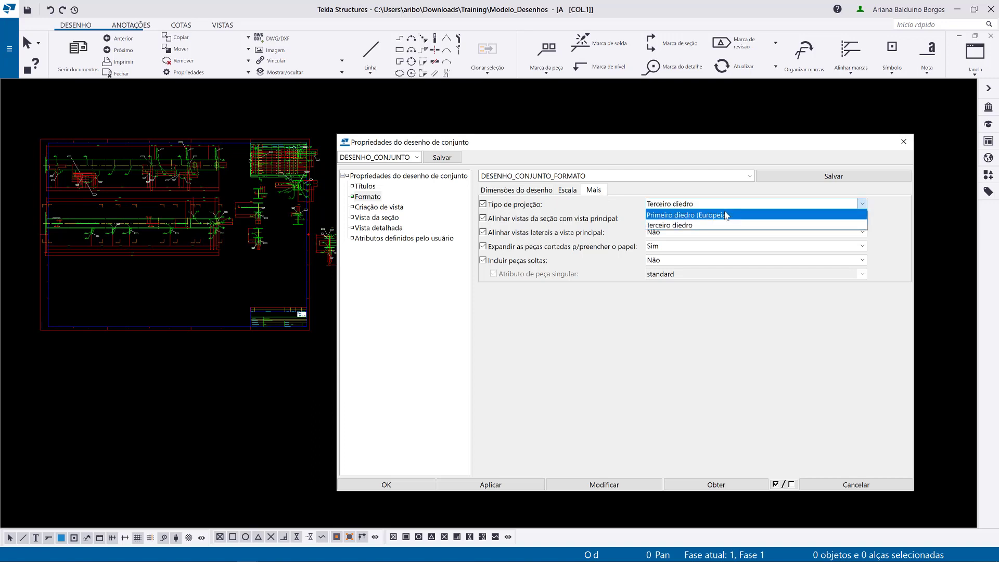
left_click(722, 192)
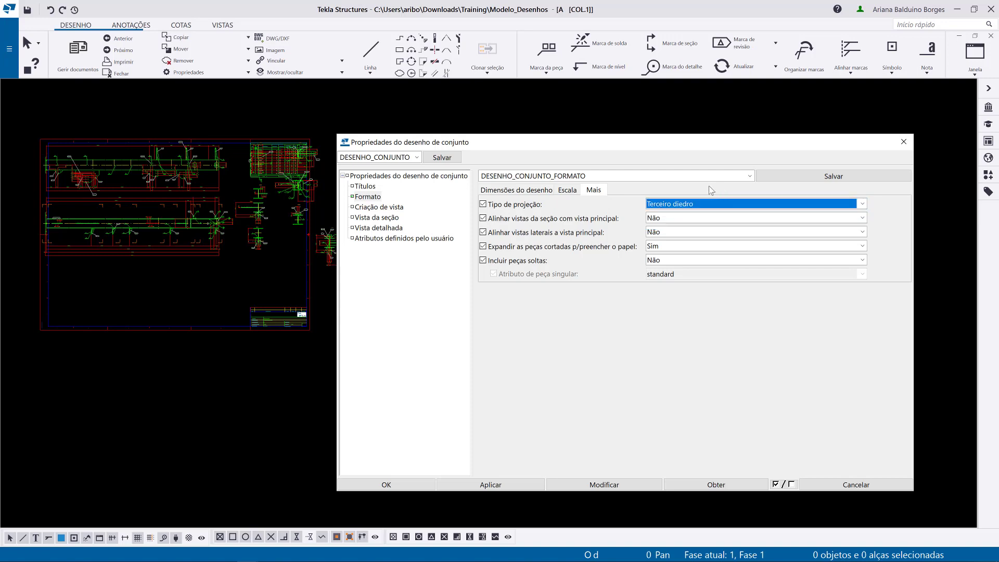
left_click(591, 193)
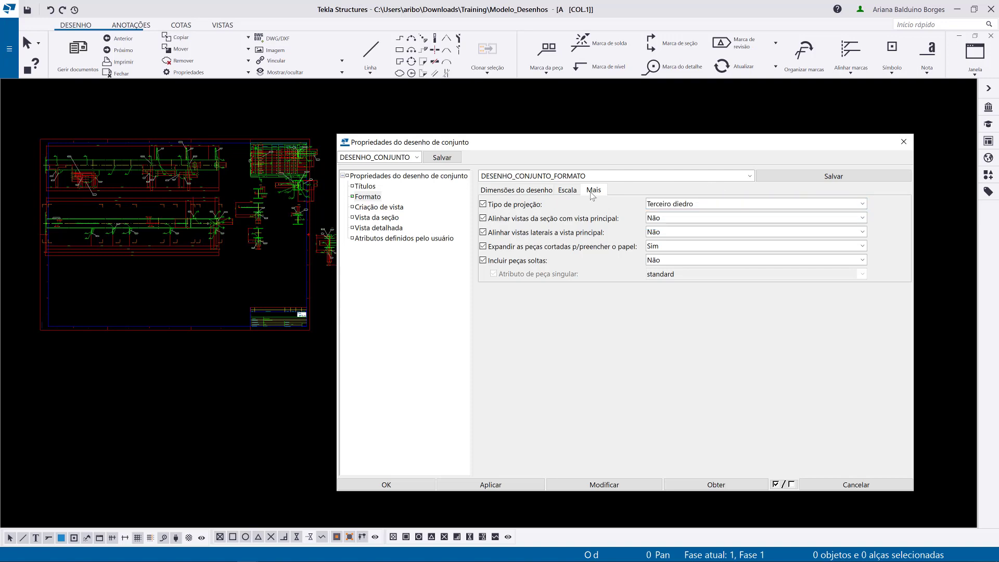
left_click(573, 193)
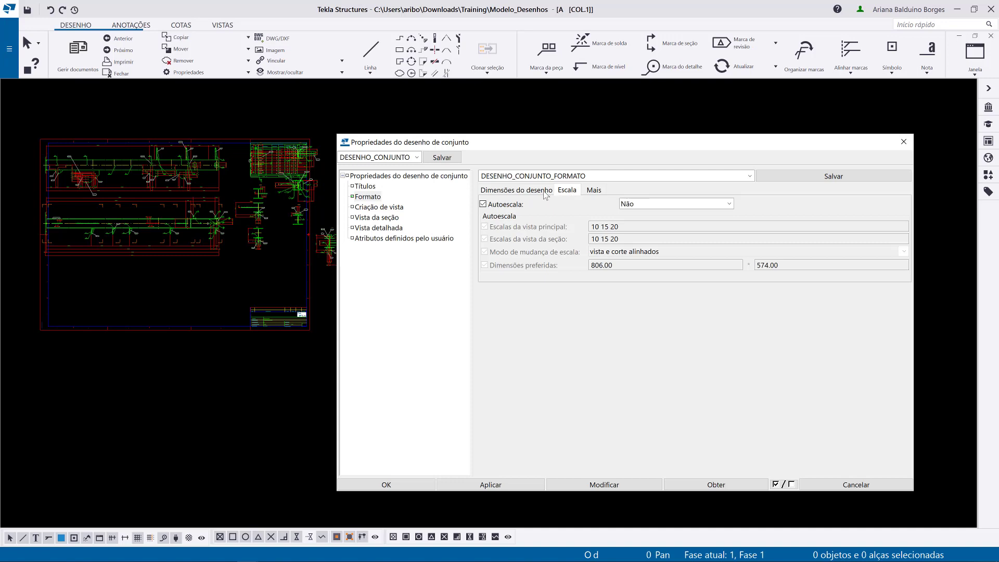
left_click(545, 193)
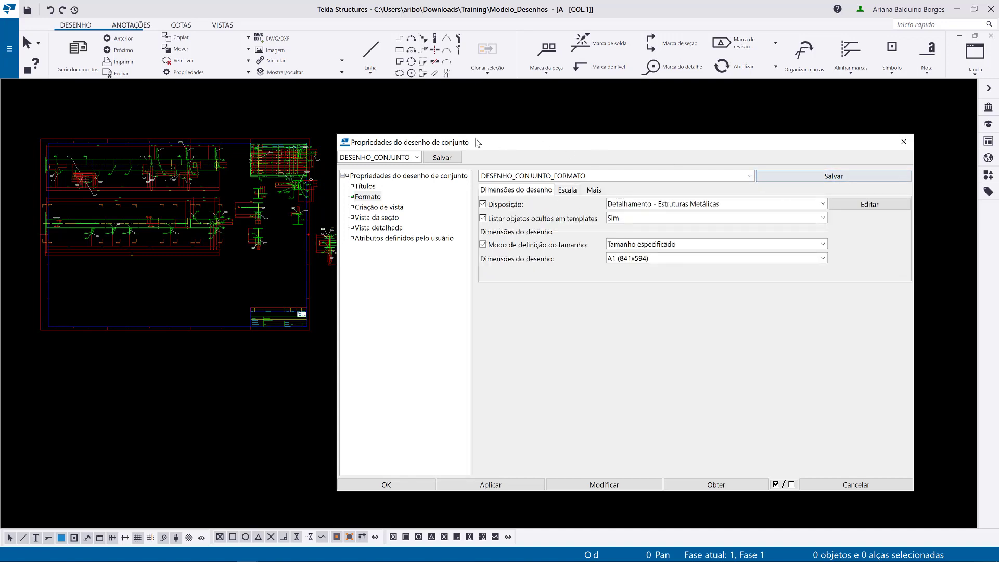
left_click(441, 158)
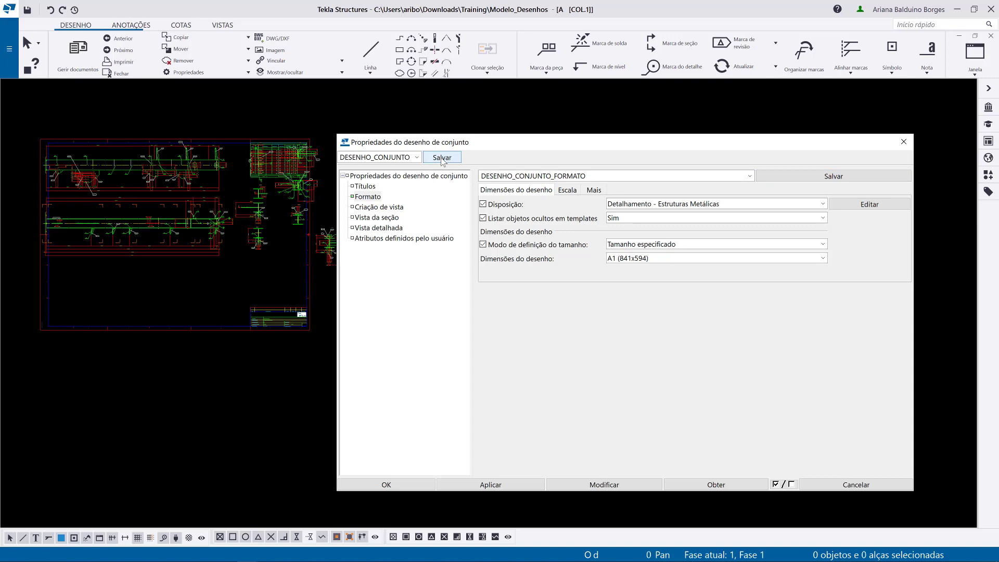
Set the drawing's name to DESENHO DE COLUNA in the title properties
left_click(364, 187)
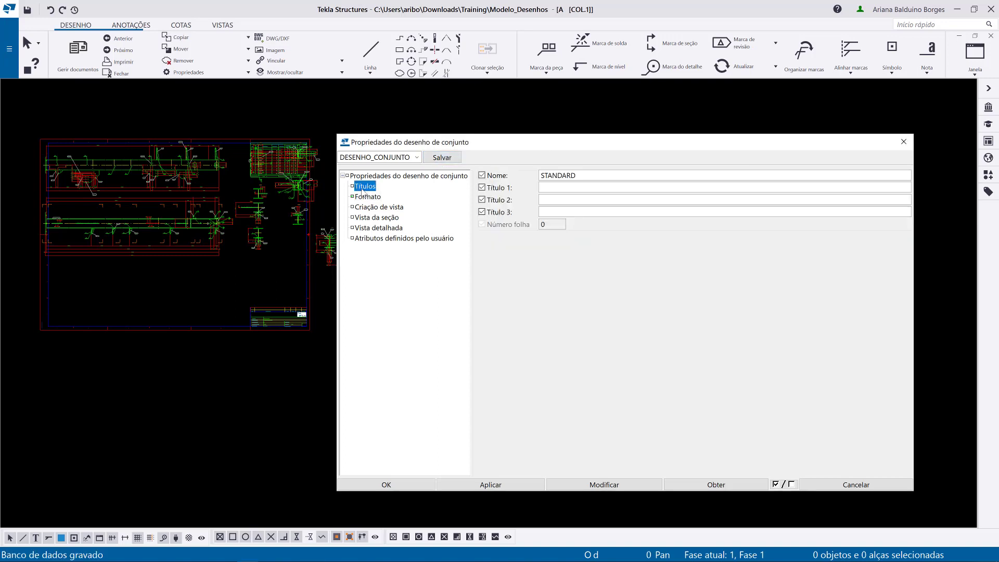
left_click(591, 186)
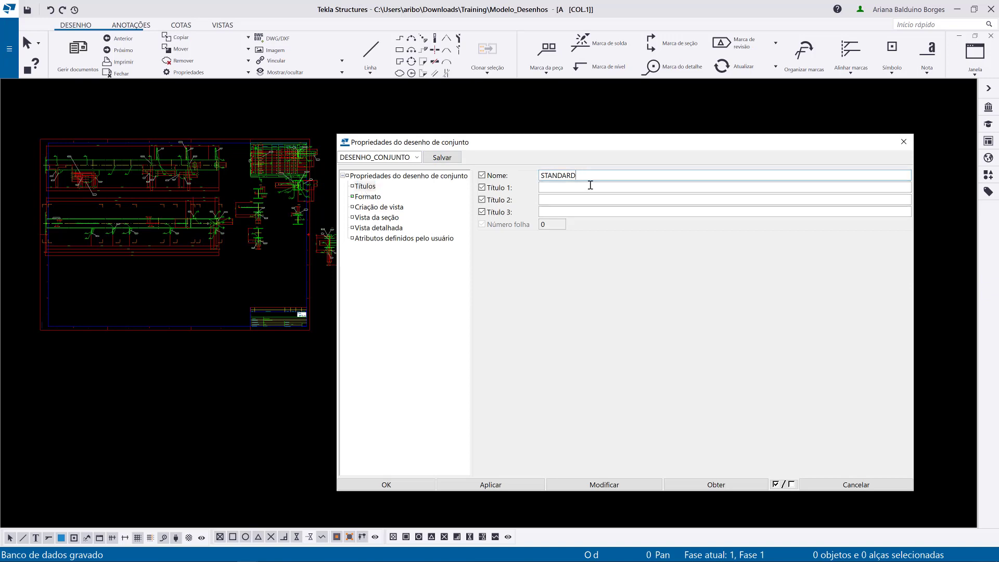
left_click(591, 198)
left_click(591, 209)
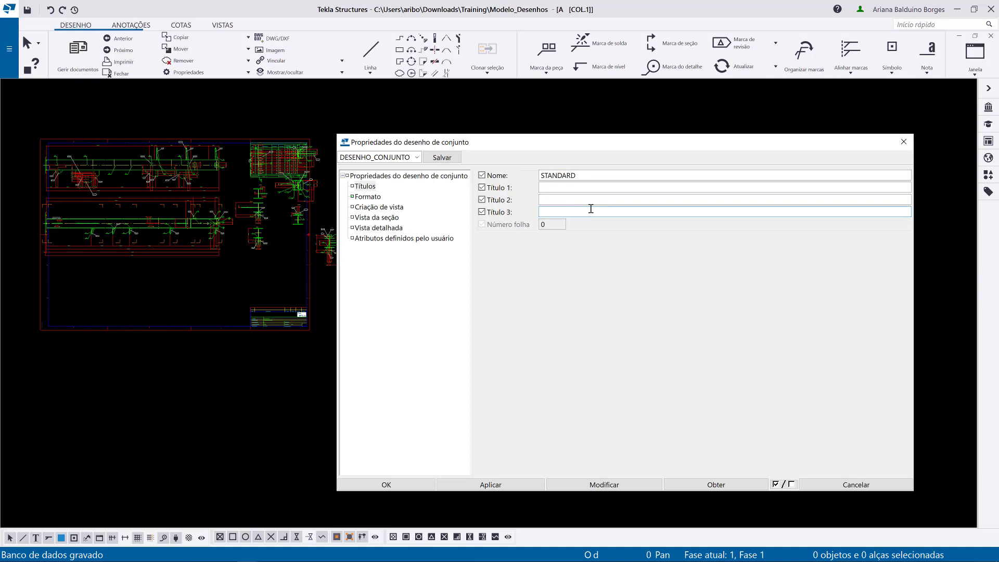
double_click(579, 177)
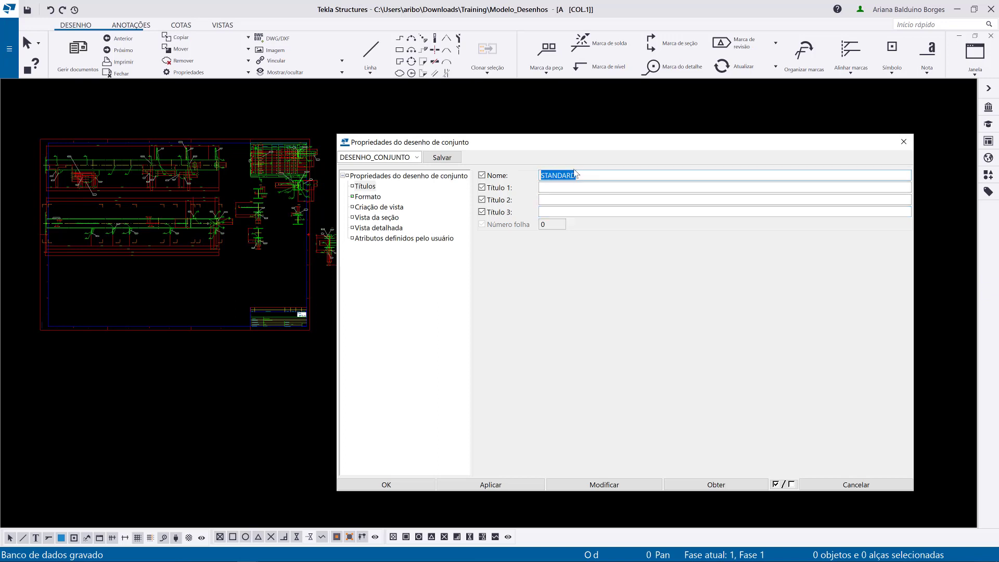
type("DESENHO DE COLUNA")
Fill in Título 1 as DESENHISTA 01, Título 2 as VERIFICADOR 01 and Título 3 as APROVADOR 01
left_click(571, 187)
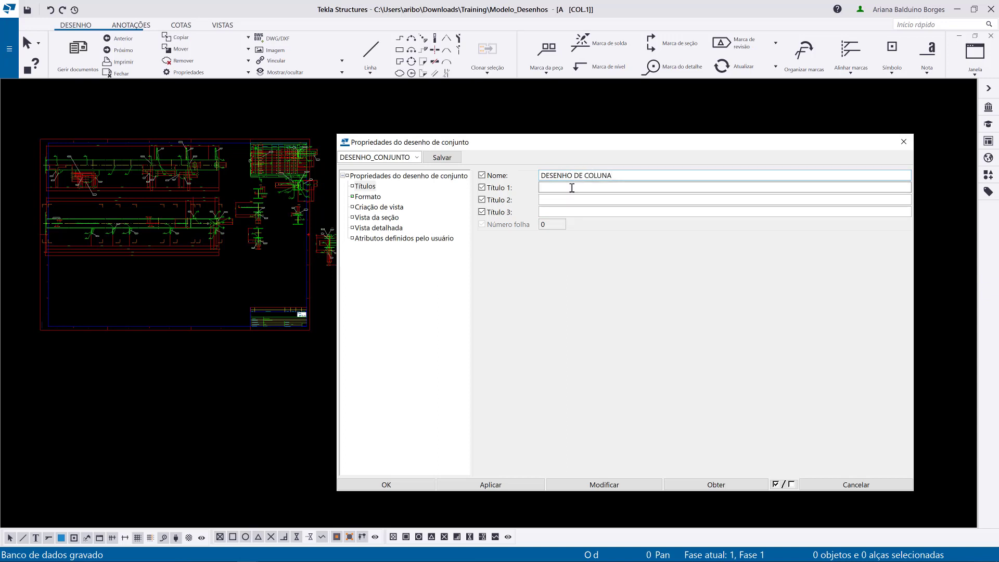
type("DESENHISTA 01")
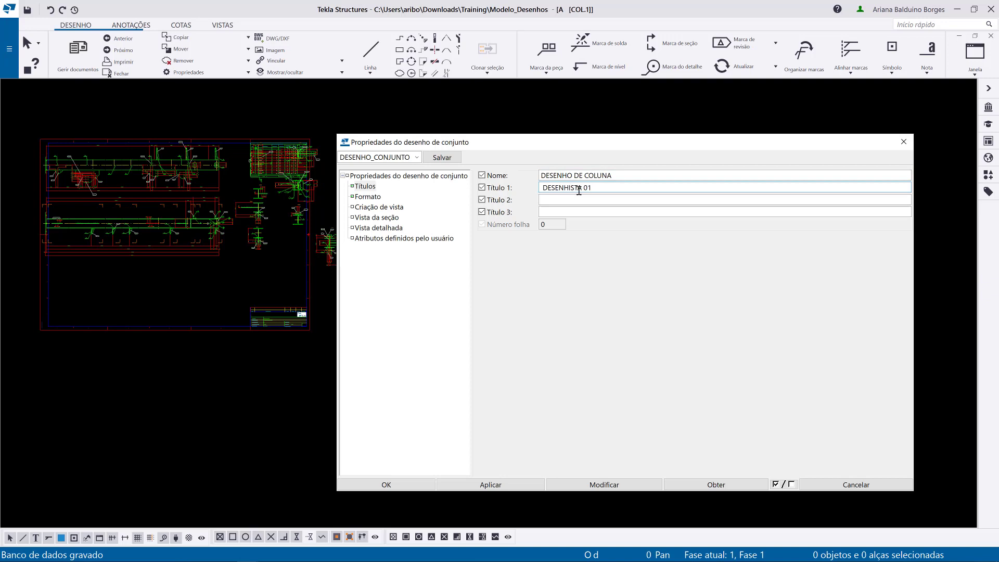
left_click(545, 214)
left_click(550, 201)
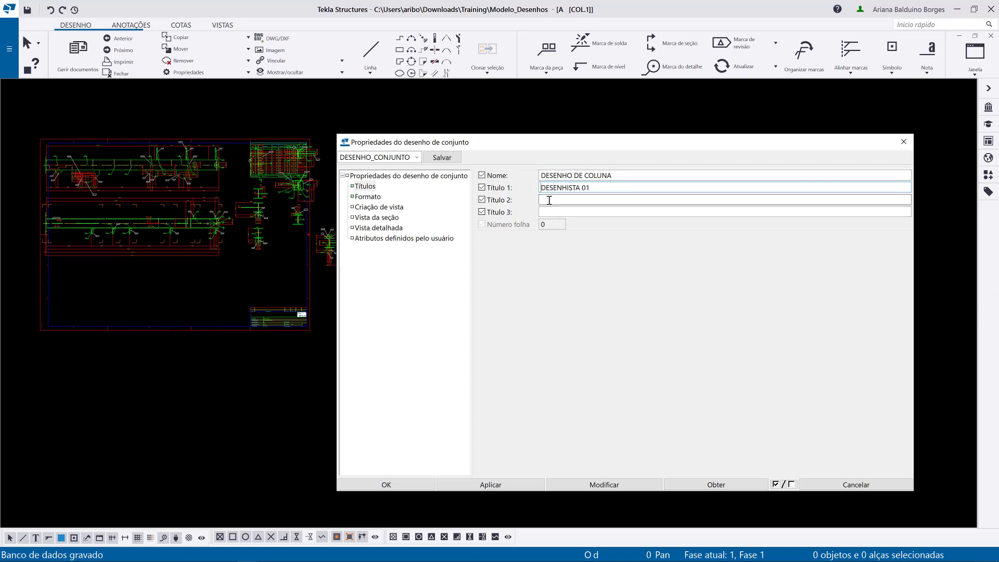
type("VERIFICADOR 01")
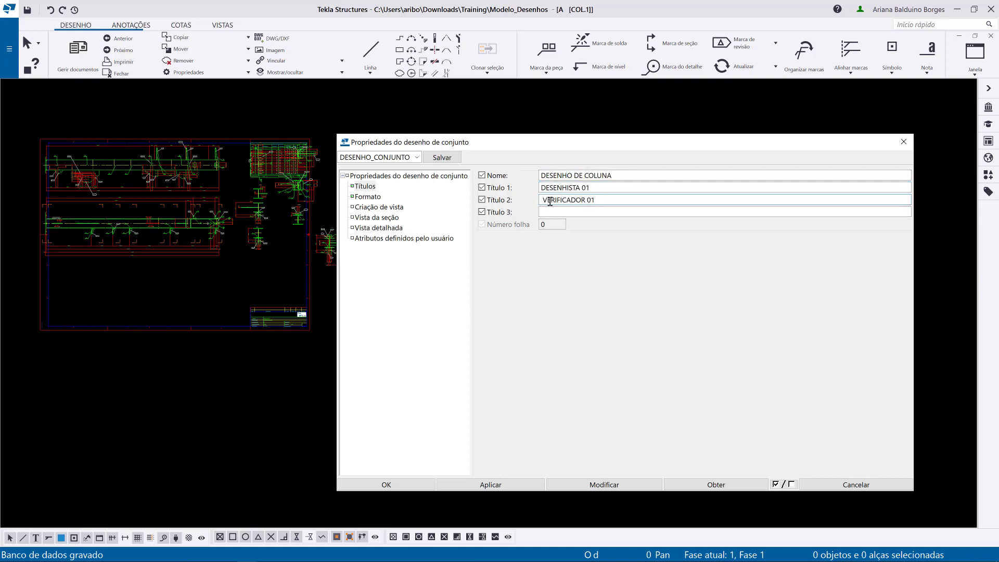
left_click(568, 212)
type("APROVADOR 01")
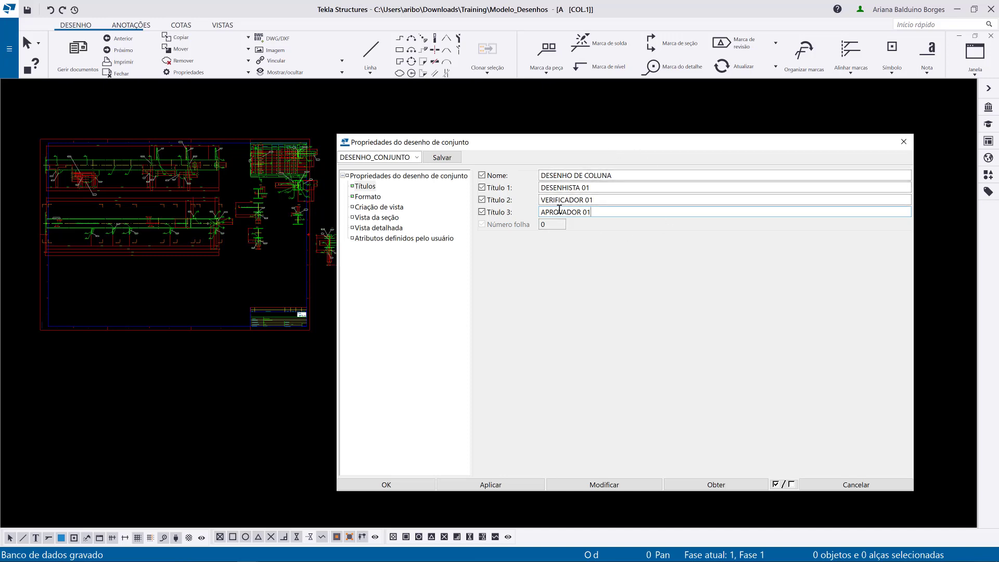
Save the titles in the DESENHO_CONJUNTO properties and modify the open drawing with them
left_click(456, 159)
left_click(636, 489)
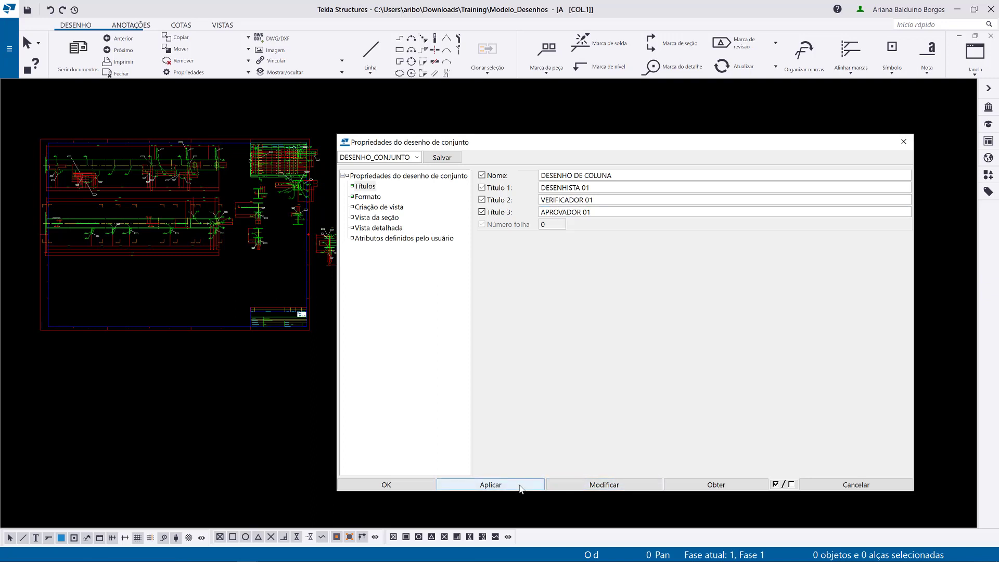
left_click(647, 186)
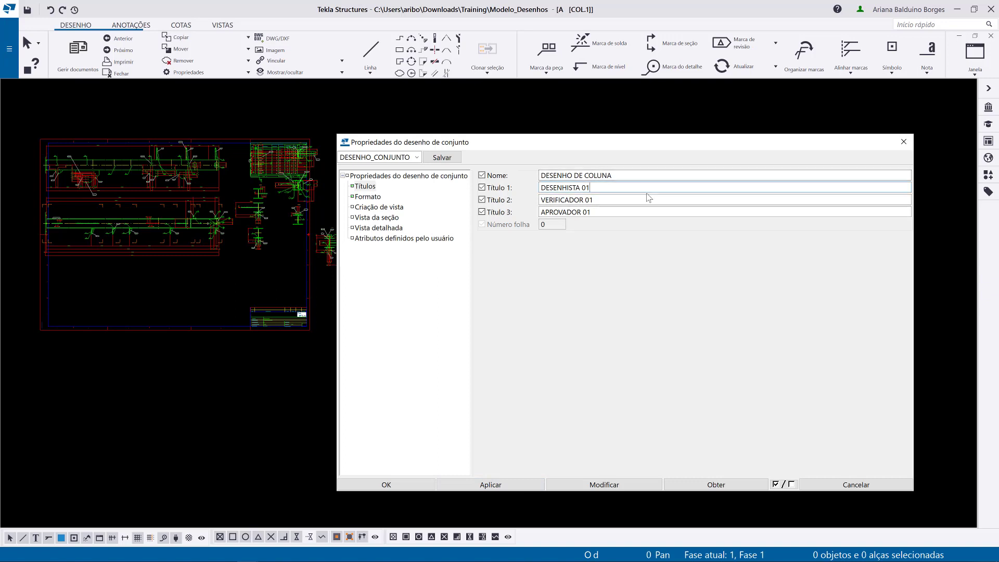
Check the name and titles of drawing [COL.1] in the document manager, reopening the drawing to refresh its entry
left_click(649, 199)
left_click(643, 212)
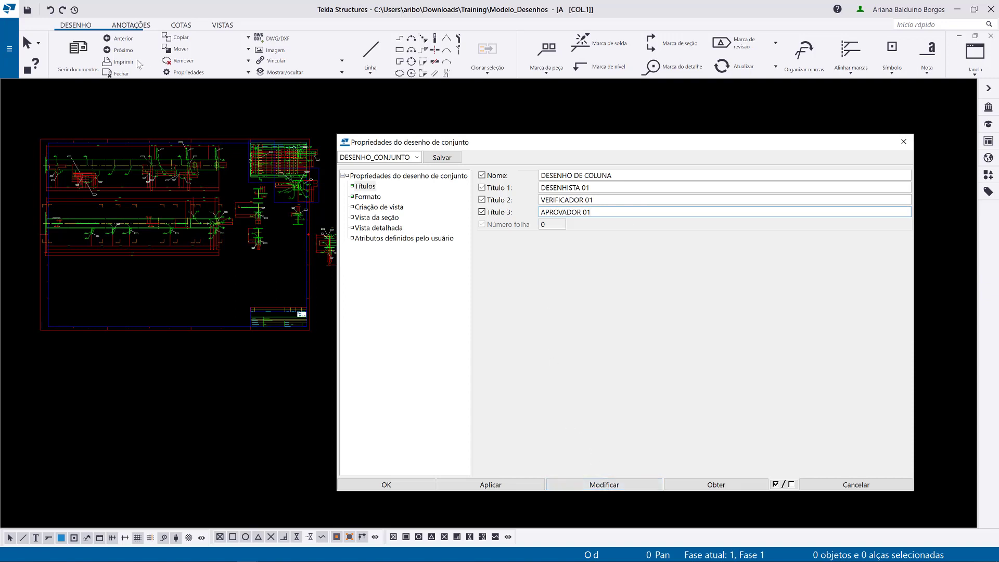
left_click(89, 54)
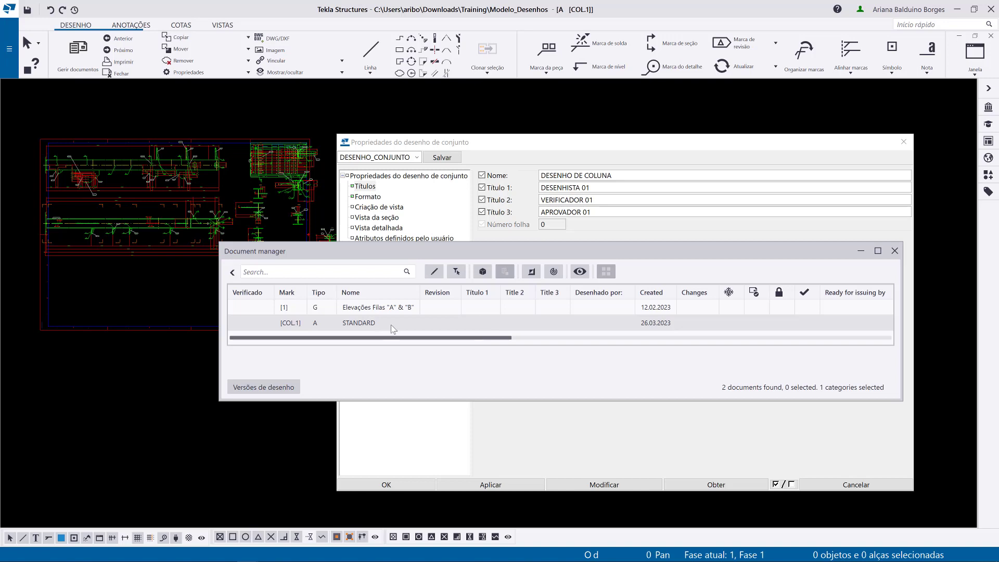
double_click(555, 322)
left_click(154, 221)
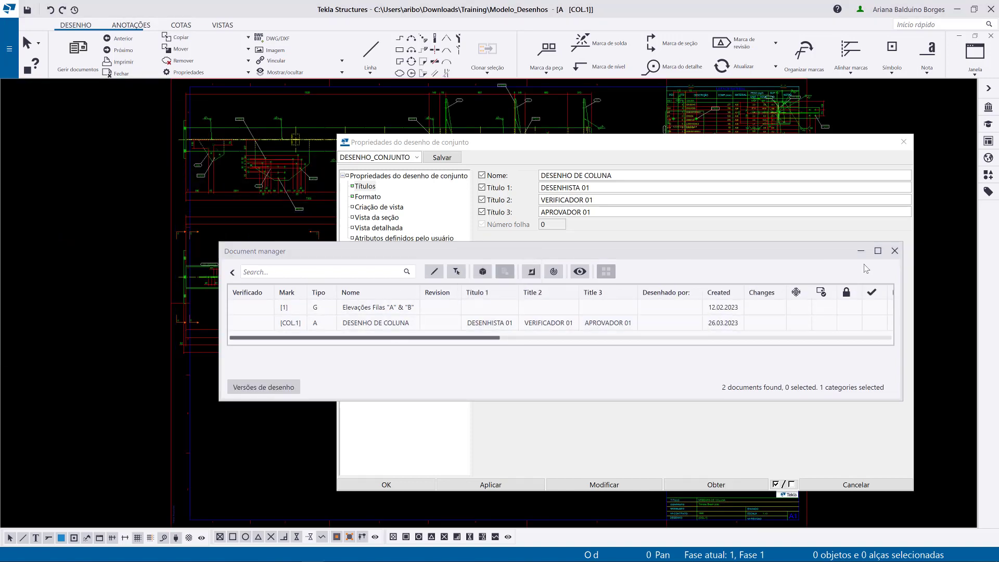
left_click(894, 251)
Review the starting label for detail views, the user-defined attributes and the view creation settings of DESENHO_CONJUNTO
left_click(385, 232)
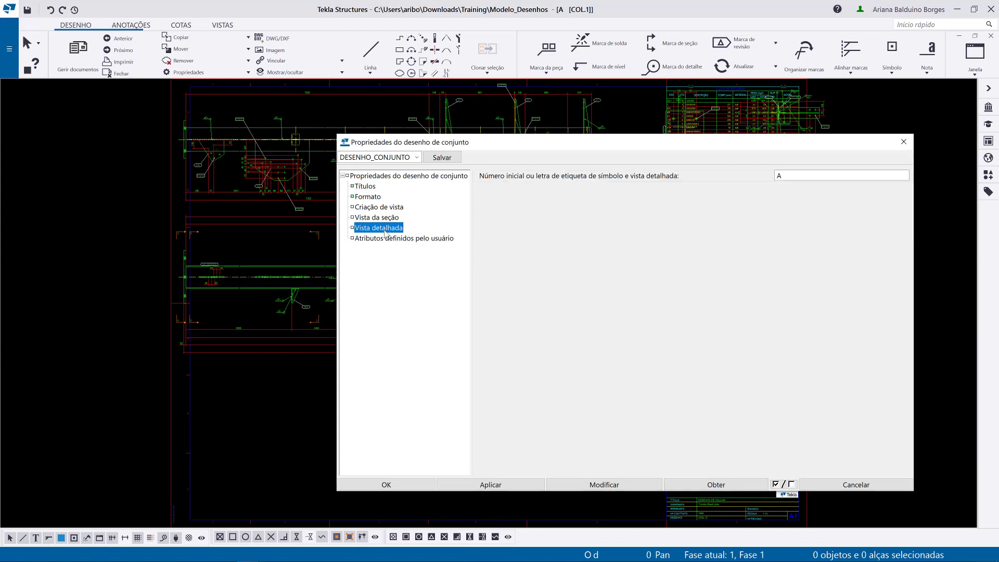
double_click(779, 176)
left_click(425, 240)
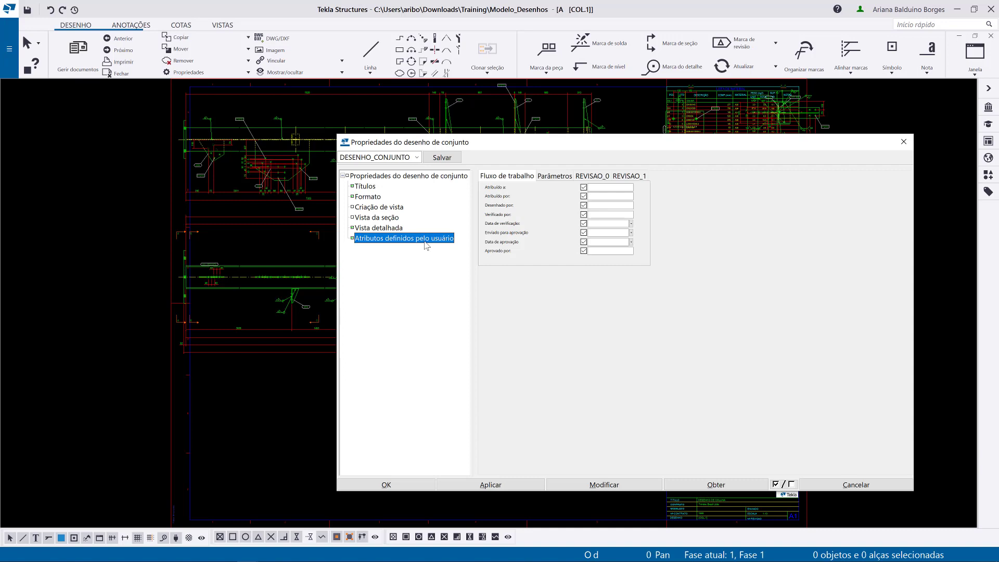
left_click(380, 208)
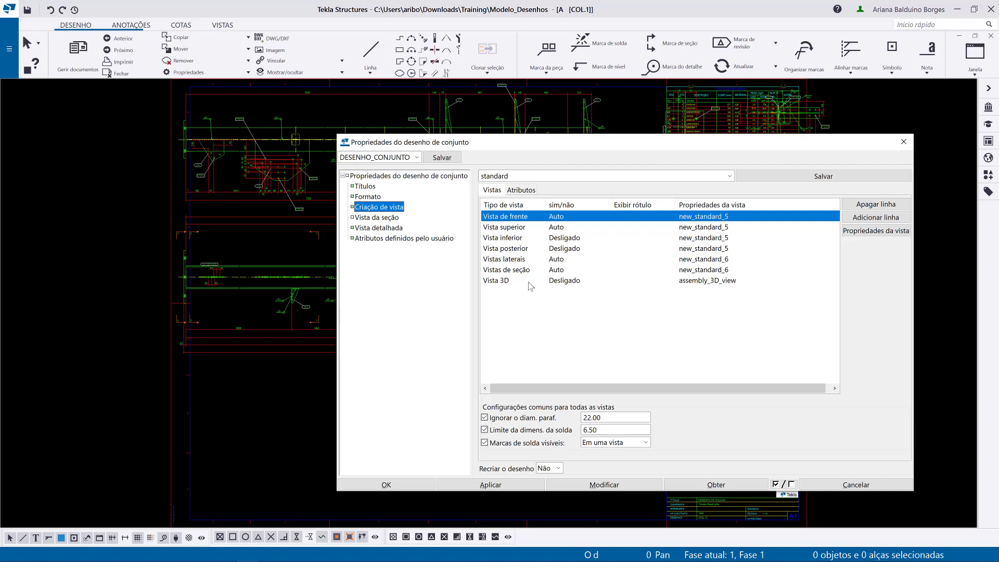
Try the Sim and Desligado options for Vista de frente in the view creation settings, and return it to Auto
left_click(590, 217)
left_click(589, 219)
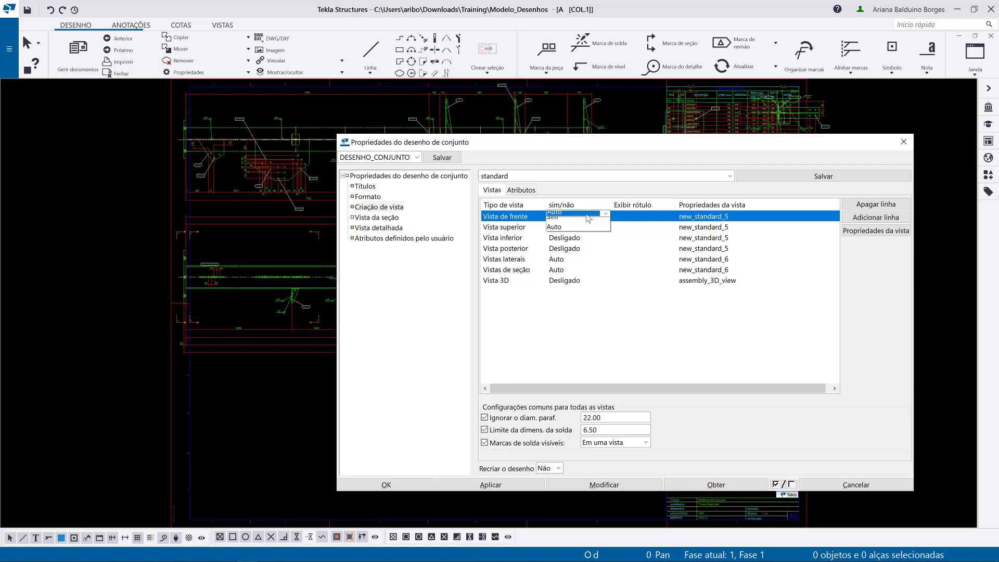
left_click(586, 234)
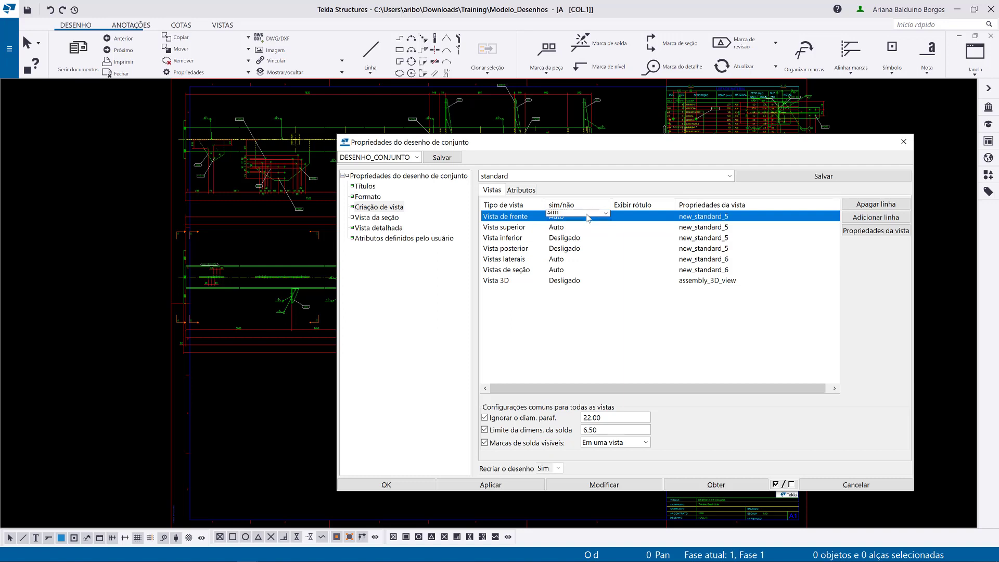
left_click(588, 218)
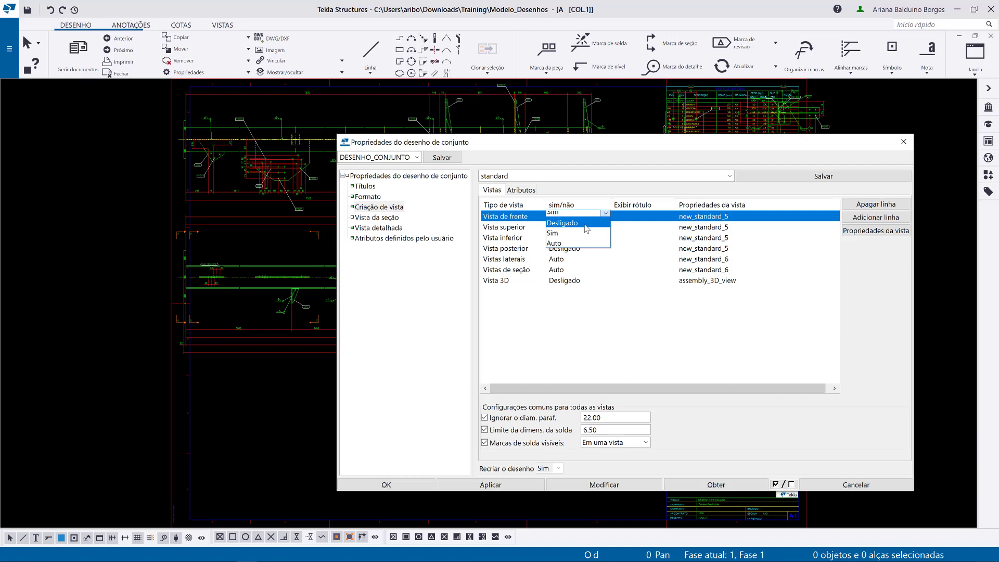
left_click(587, 224)
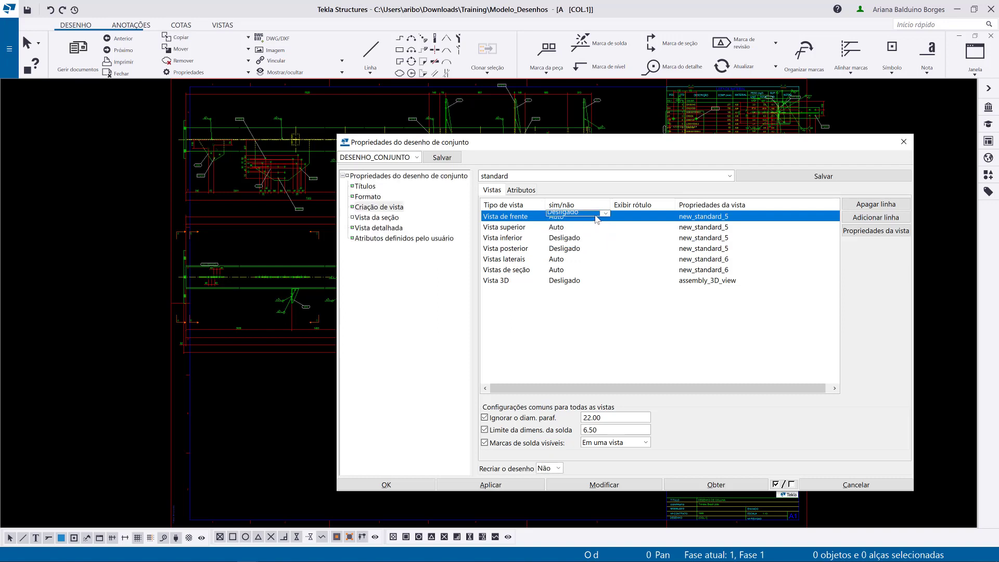
left_click(596, 219)
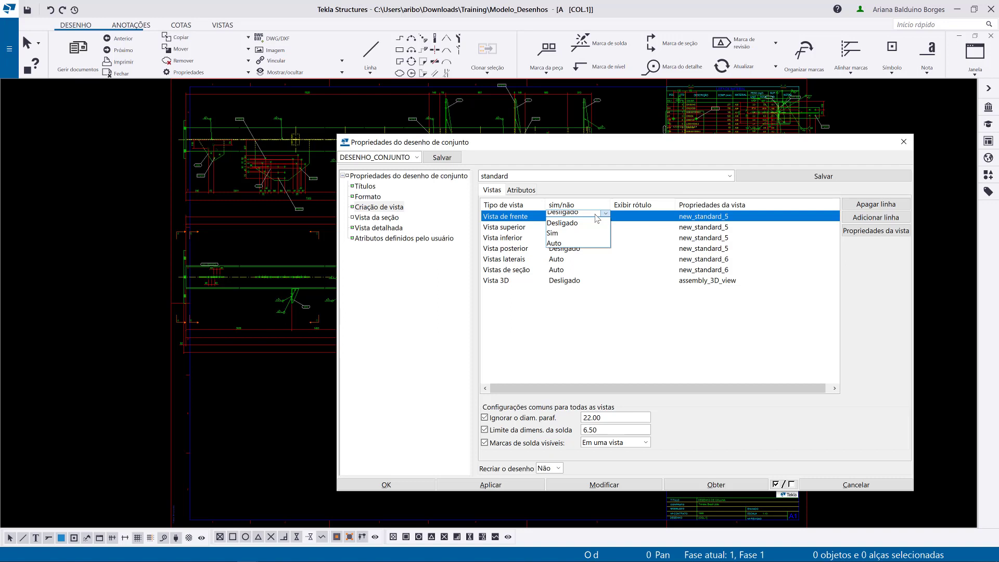
left_click(588, 244)
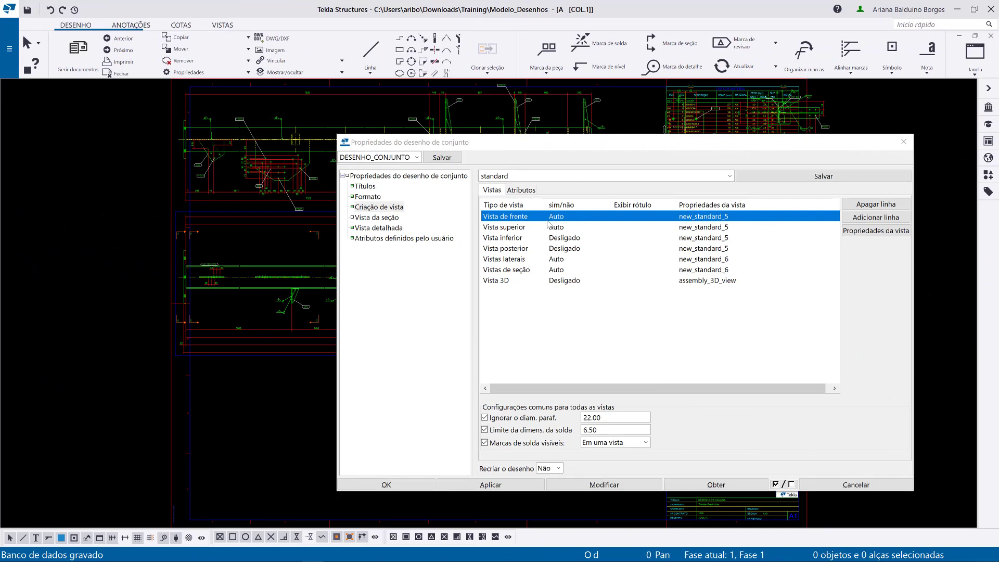
Set Vista de frente and Vista superior to Desligado in the view creation settings, keeping the drawing sheet in sight
middle_click_drag(258, 230, 149, 249)
scroll(141, 245, "down", 3)
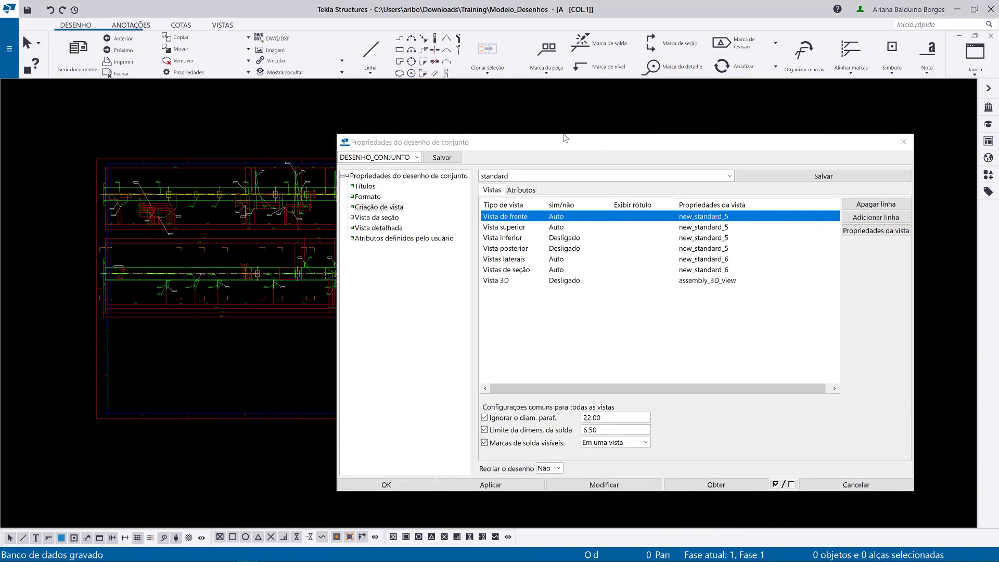
left_click_drag(540, 145, 644, 127)
middle_click_drag(367, 262, 296, 259)
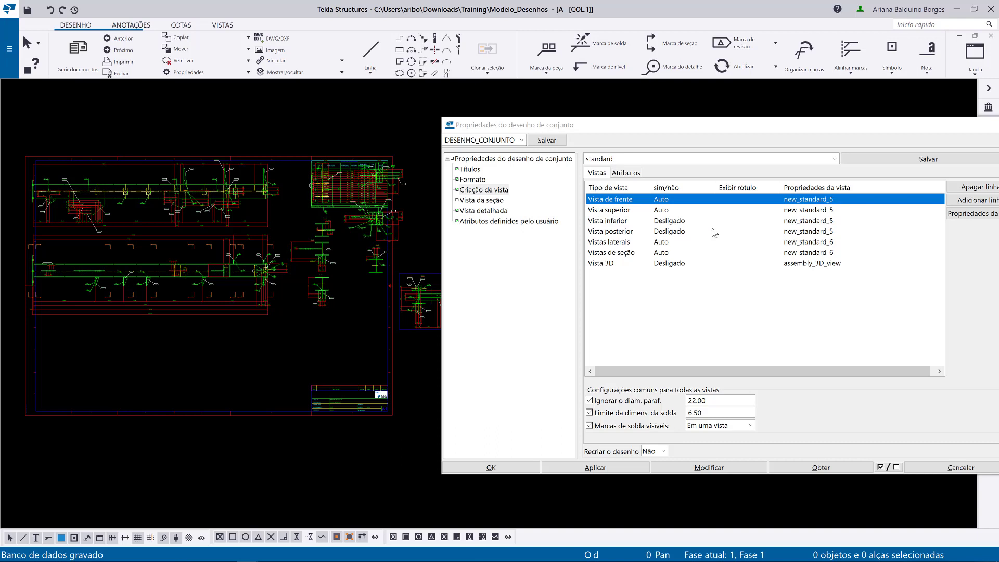
left_click(690, 202)
left_click(690, 201)
left_click(686, 206)
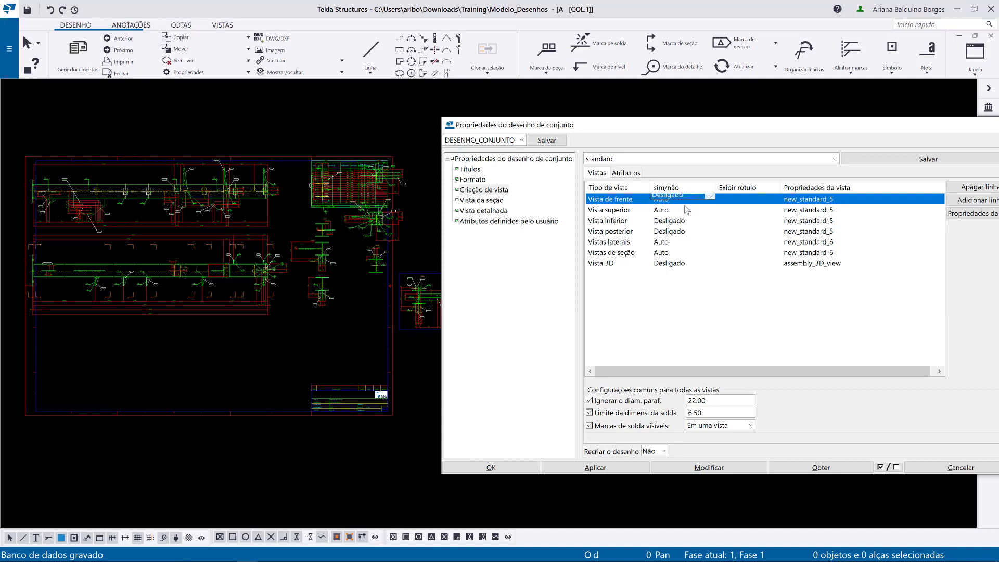
left_click(682, 211)
left_click(682, 211)
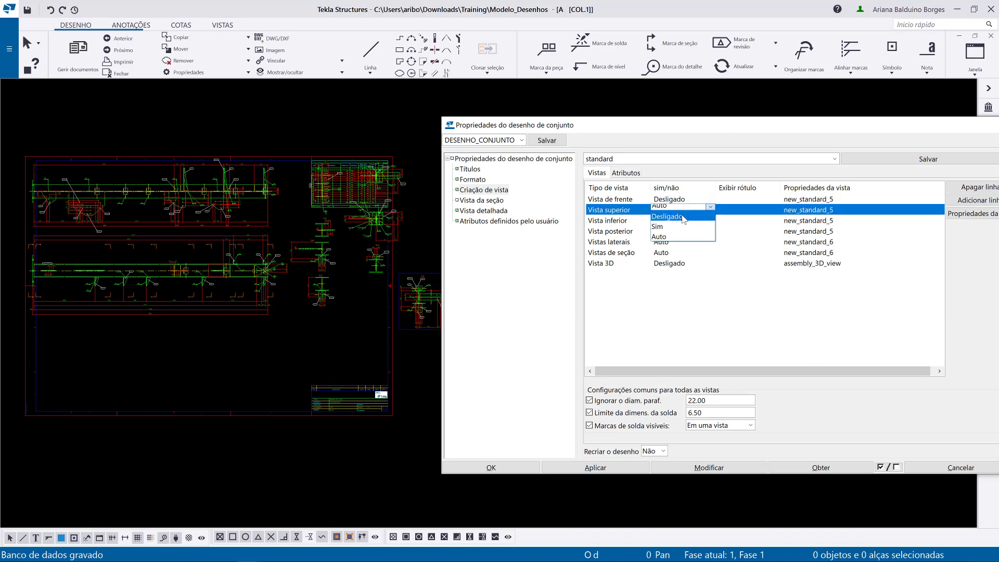
left_click(682, 212)
Set Vistas de seção and Vistas laterais to Desligado in the view creation settings
left_click(669, 254)
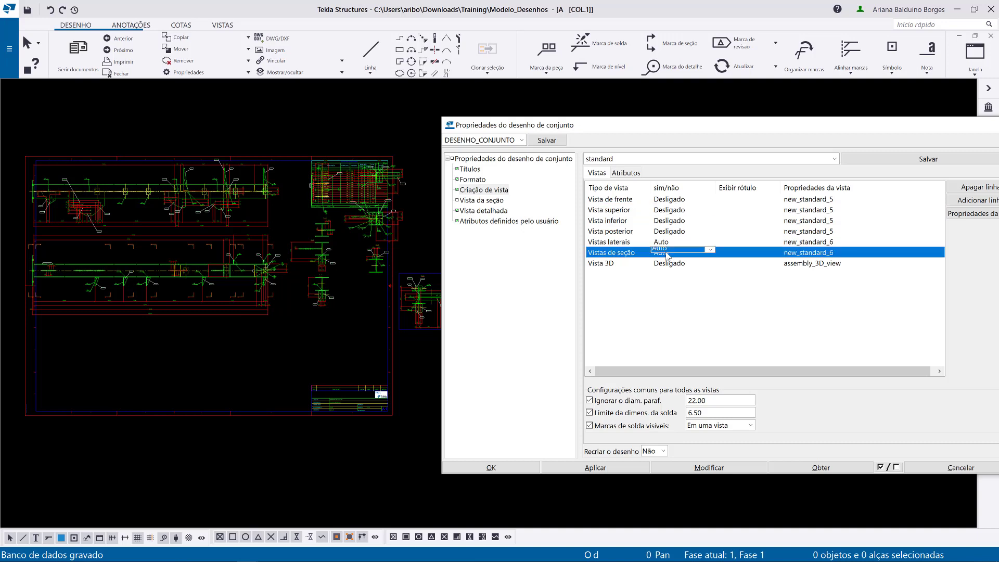
left_click(669, 253)
left_click(667, 259)
left_click(665, 243)
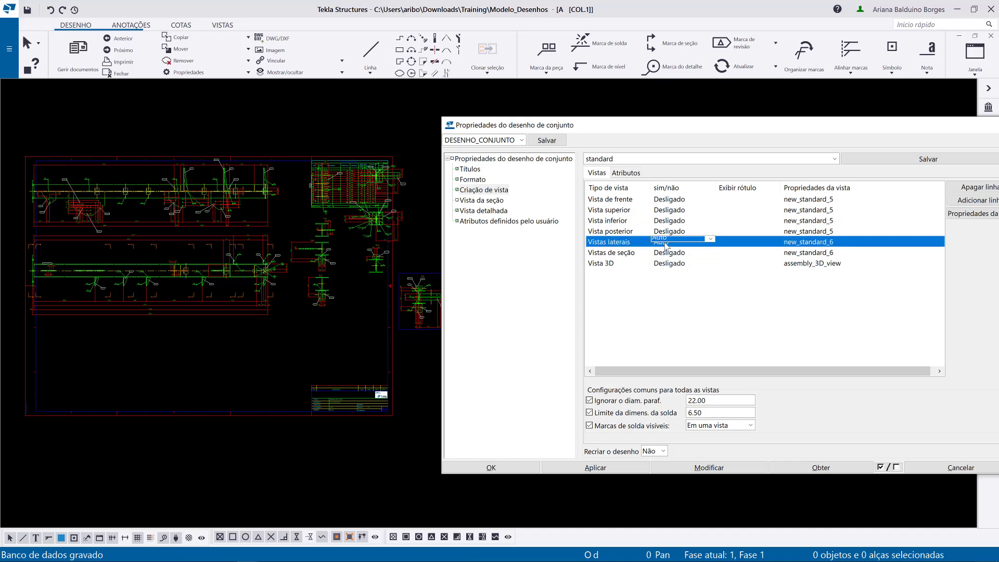
left_click(668, 240)
left_click(668, 250)
left_click(662, 269)
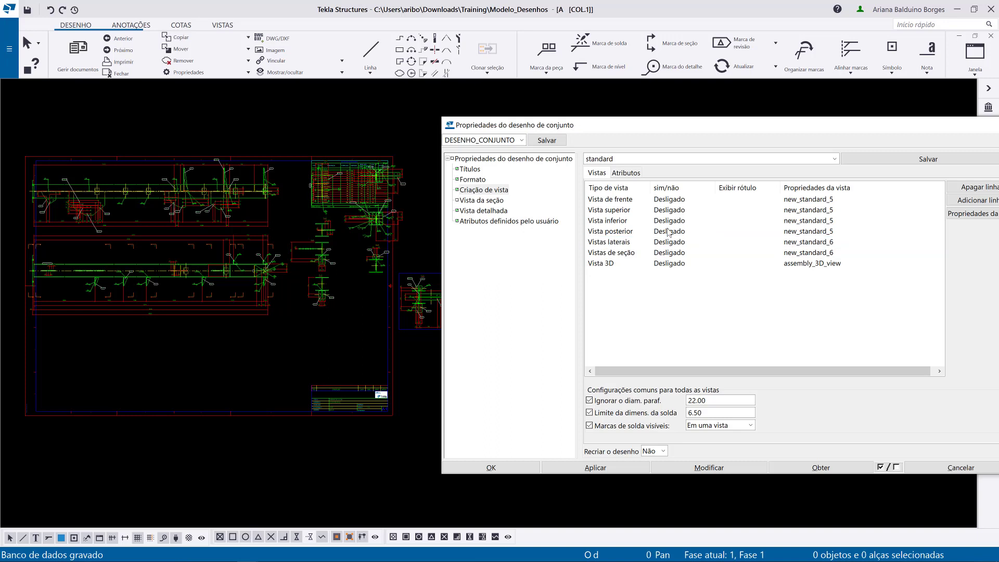
Set Recriar o desenho to Sim, recreate the drawing with all view types off and inspect its main view
left_click(663, 451)
left_click(659, 471)
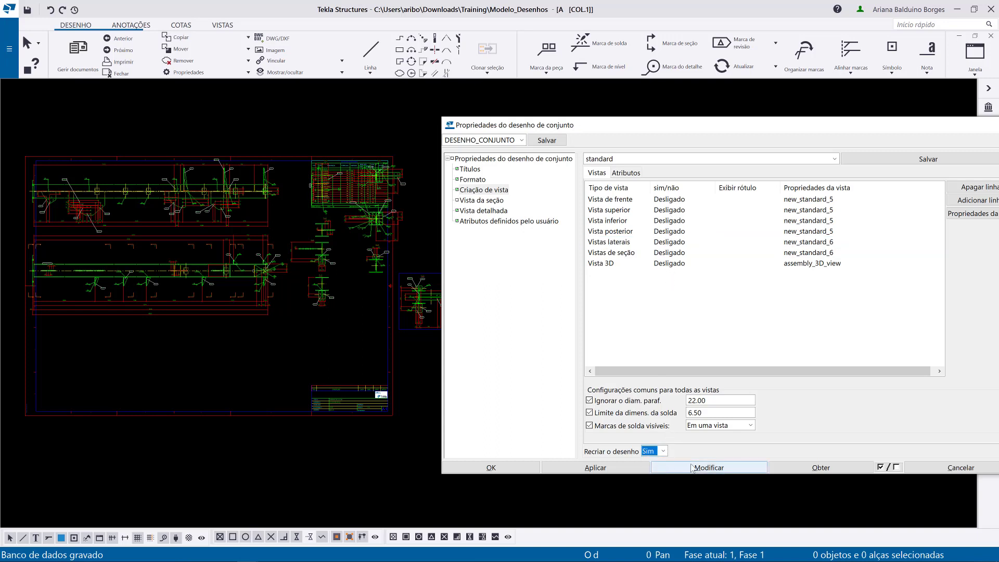
left_click(696, 468)
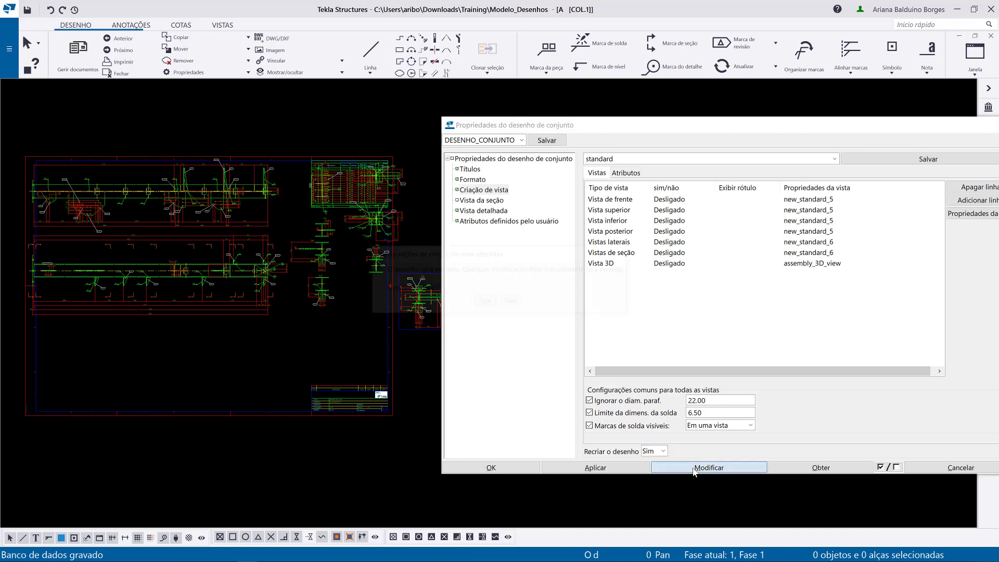
left_click(482, 301)
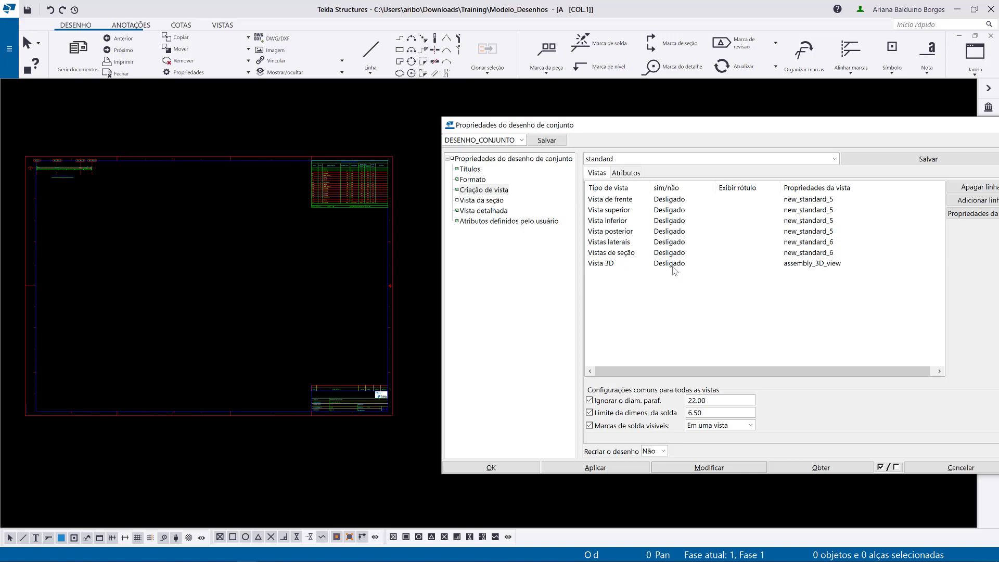
scroll(220, 263, "up", 3)
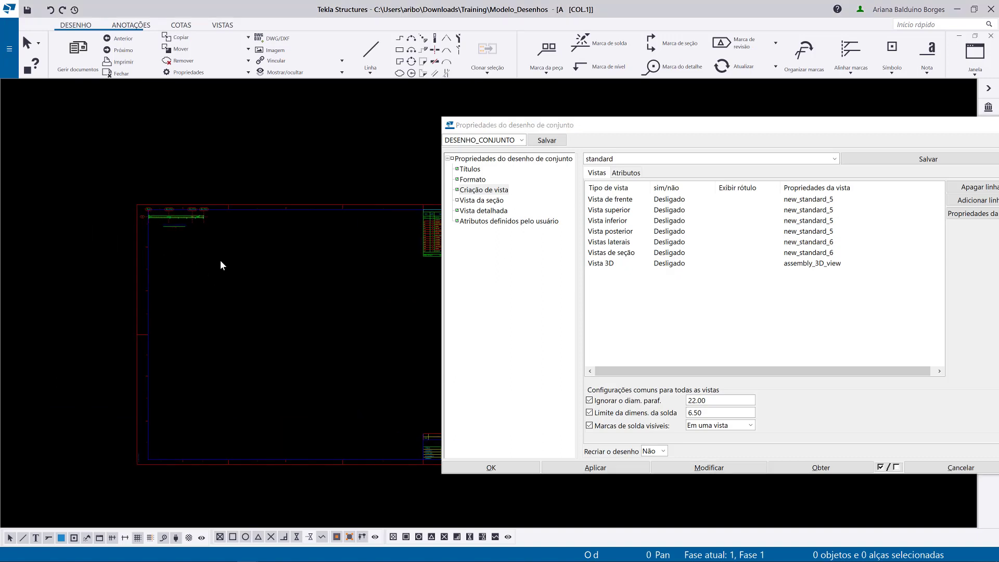
scroll(138, 216, "up", 5)
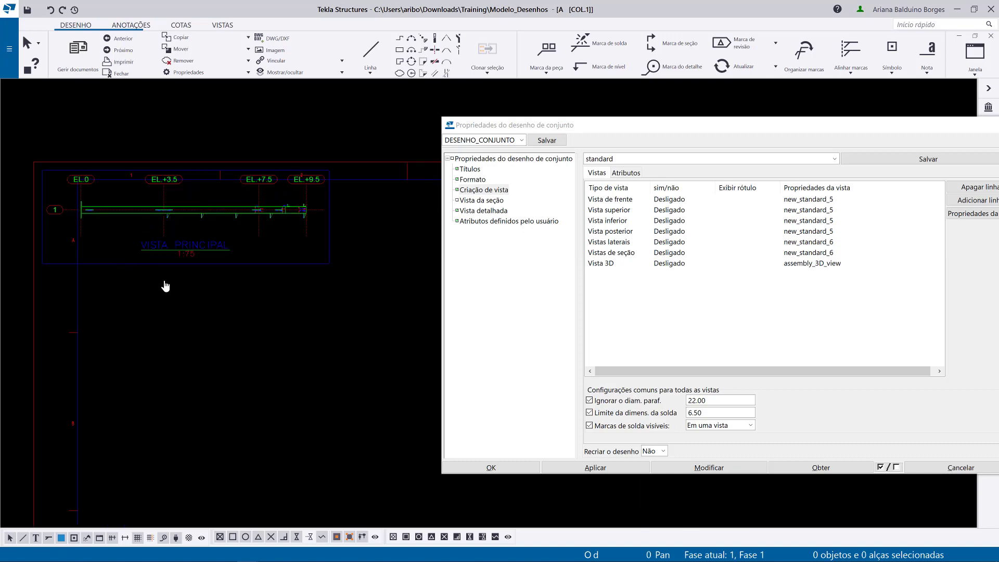
scroll(224, 235, "up", 1)
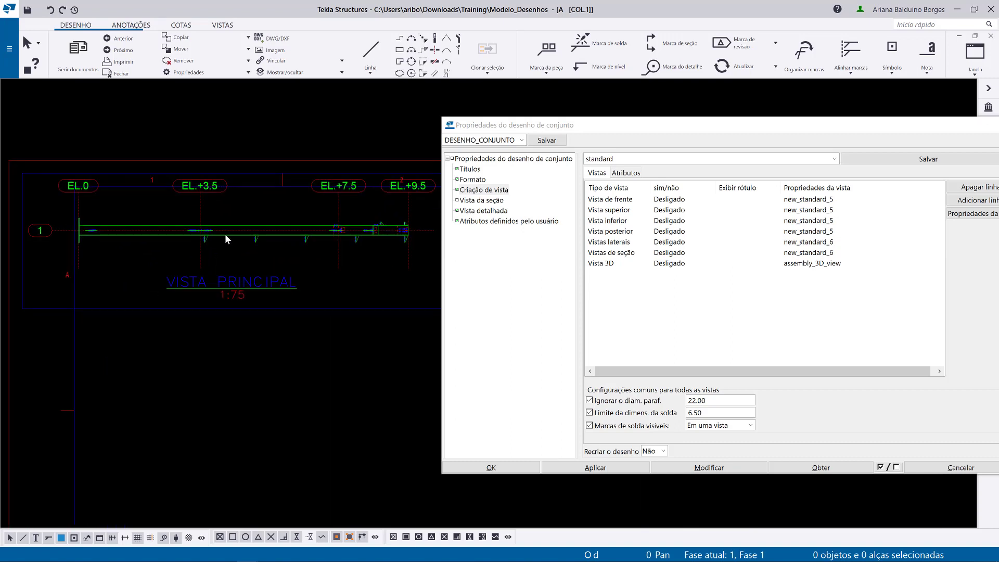
Set Vista de frente, Vista superior, Vista inferior and Vista posterior to Sim in the view creation settings
left_click(688, 203)
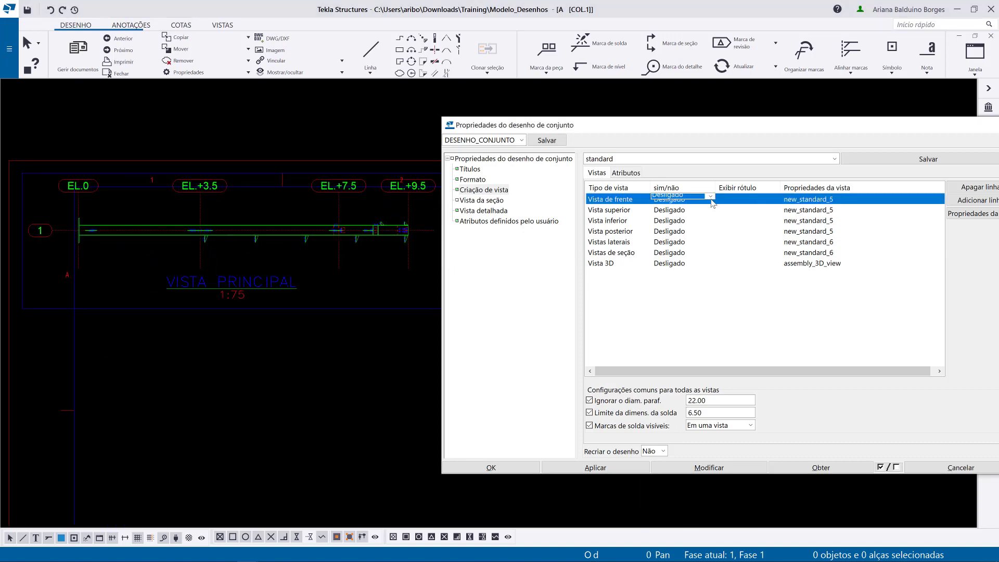
left_click(711, 200)
left_click(701, 215)
left_click(706, 211)
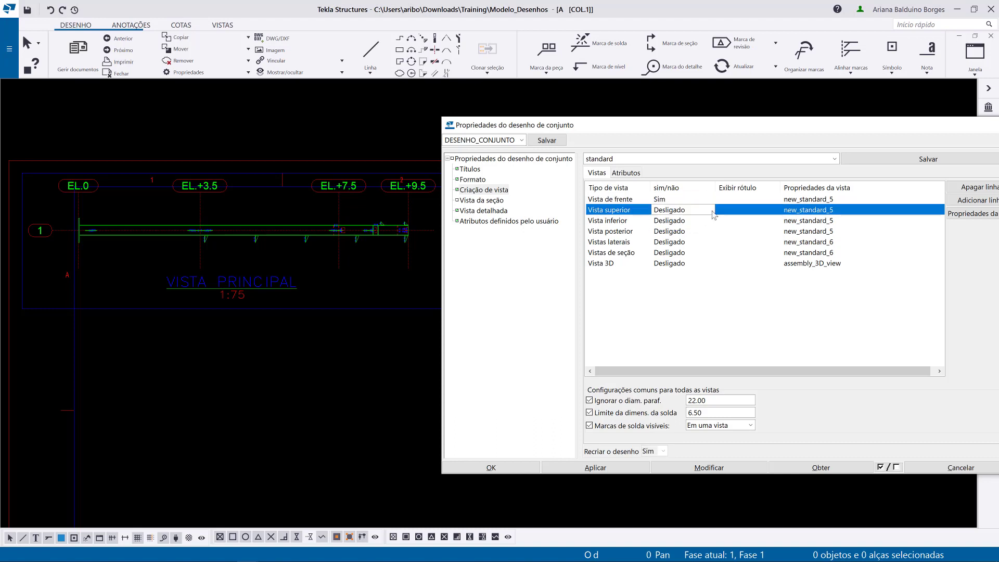
left_click(710, 207)
left_click(706, 226)
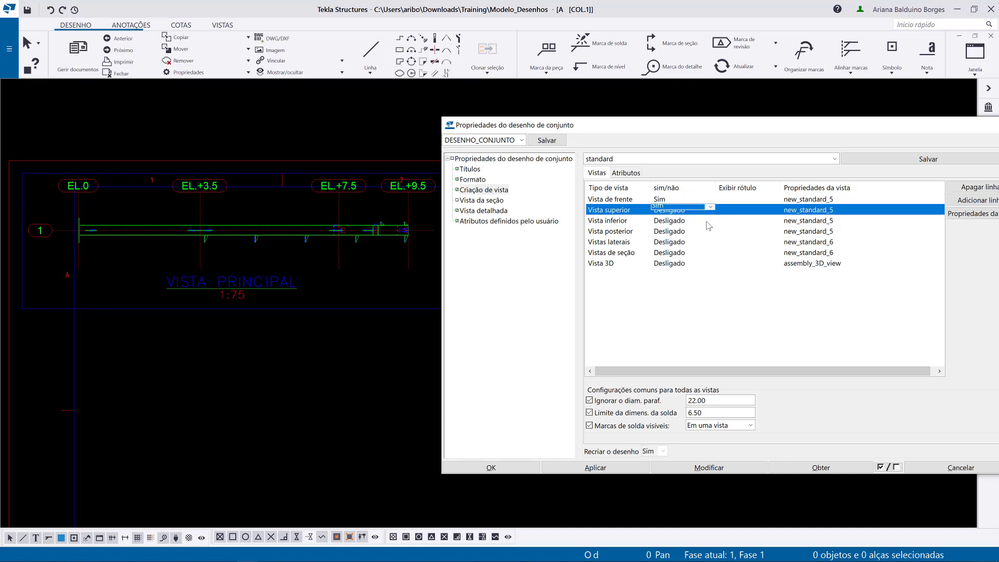
left_click(708, 221)
left_click(711, 217)
left_click(707, 238)
left_click(712, 231)
left_click(711, 228)
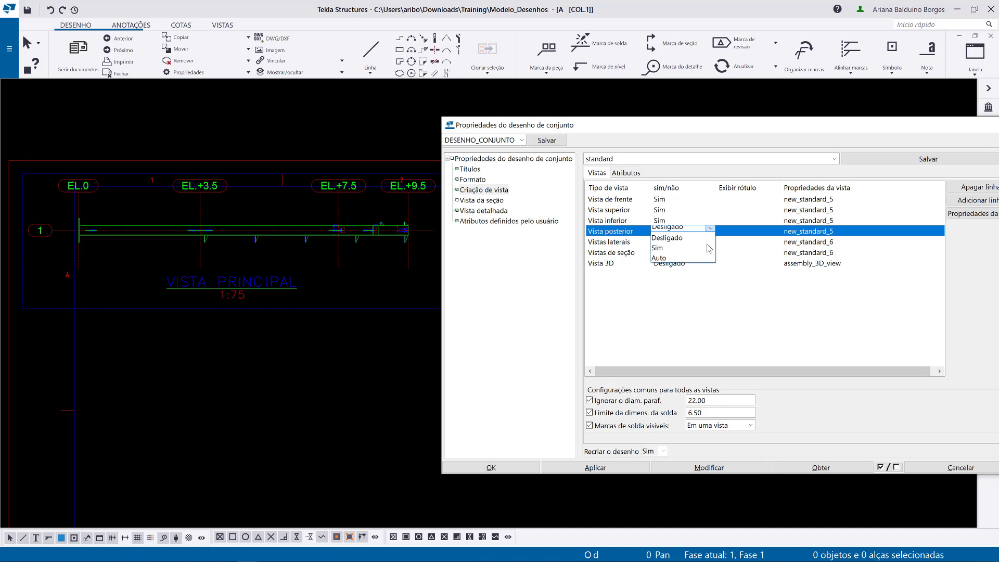
left_click(709, 248)
Set Vistas laterais, Vistas de seção and Vista 3D to Sim in the view creation settings
left_click(710, 242)
left_click(710, 239)
left_click(711, 258)
left_click(711, 253)
left_click(710, 250)
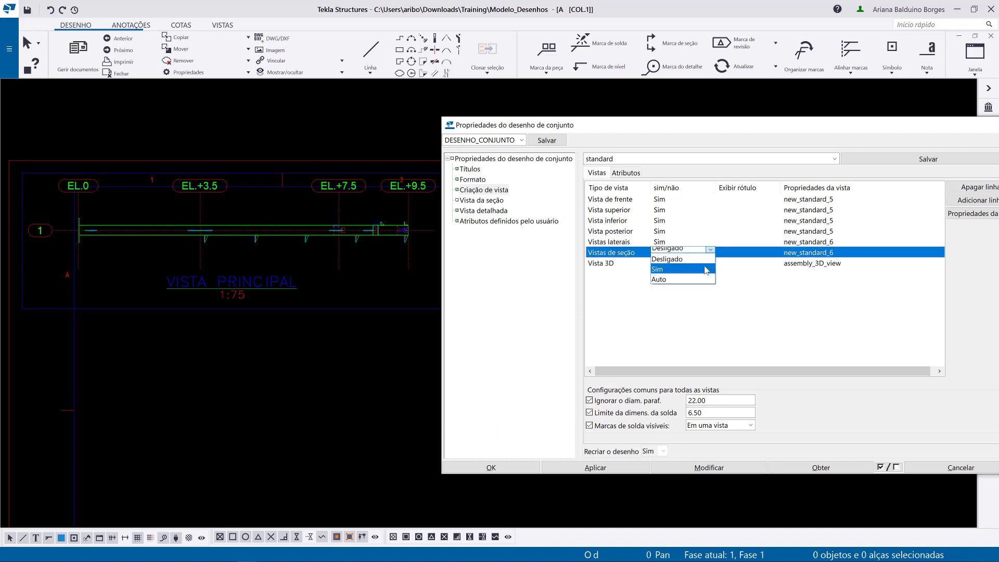
left_click(707, 268)
left_click(712, 265)
left_click(711, 260)
left_click(703, 280)
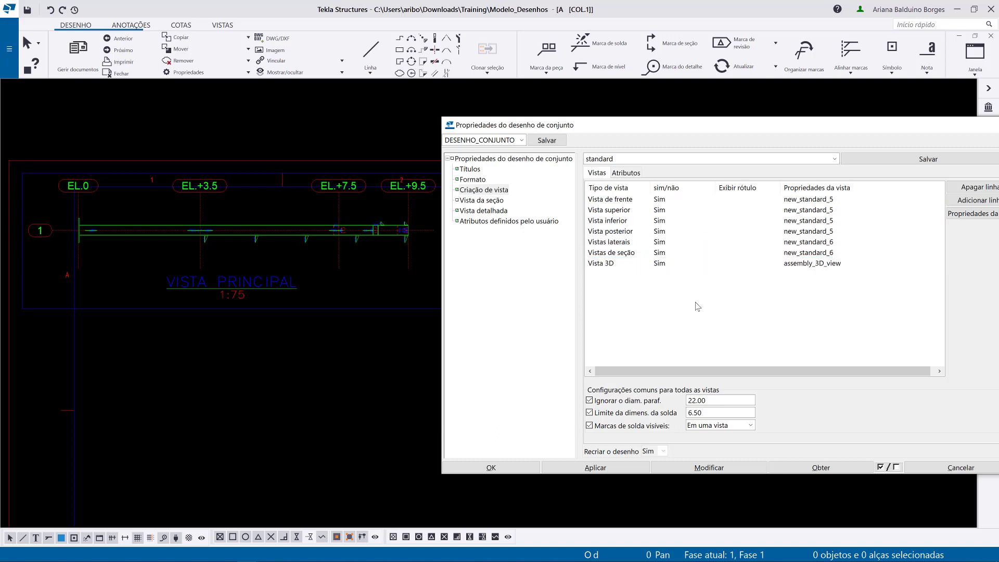
Recreate the open drawing with all view types enabled and inspect the generated views, including the 3D view
left_click(693, 470)
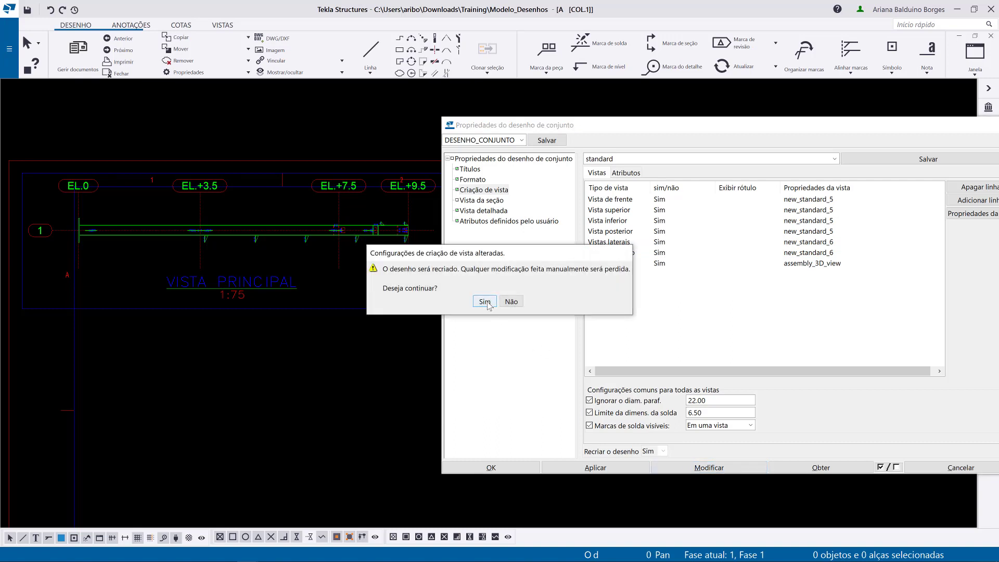
left_click(487, 303)
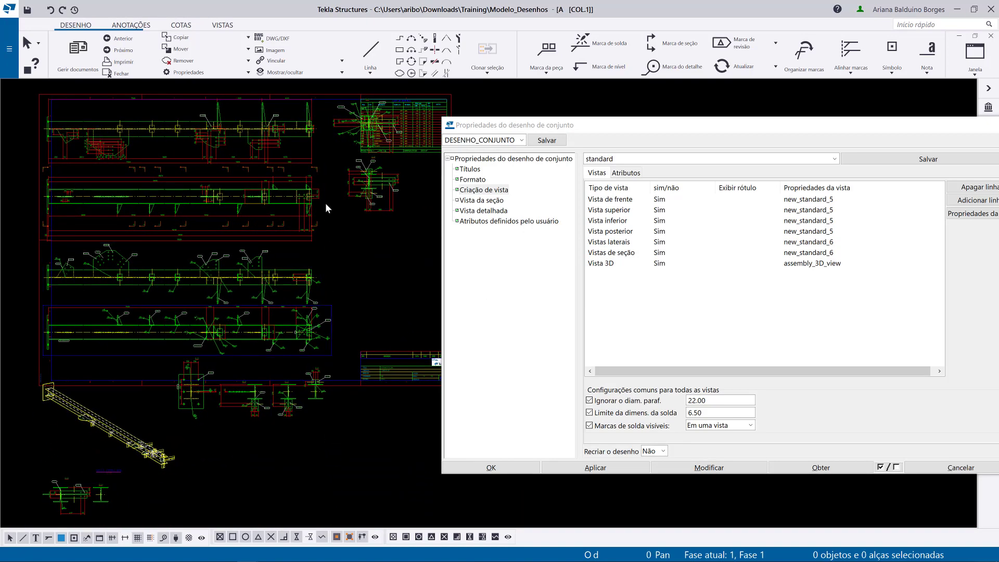
left_click(317, 142)
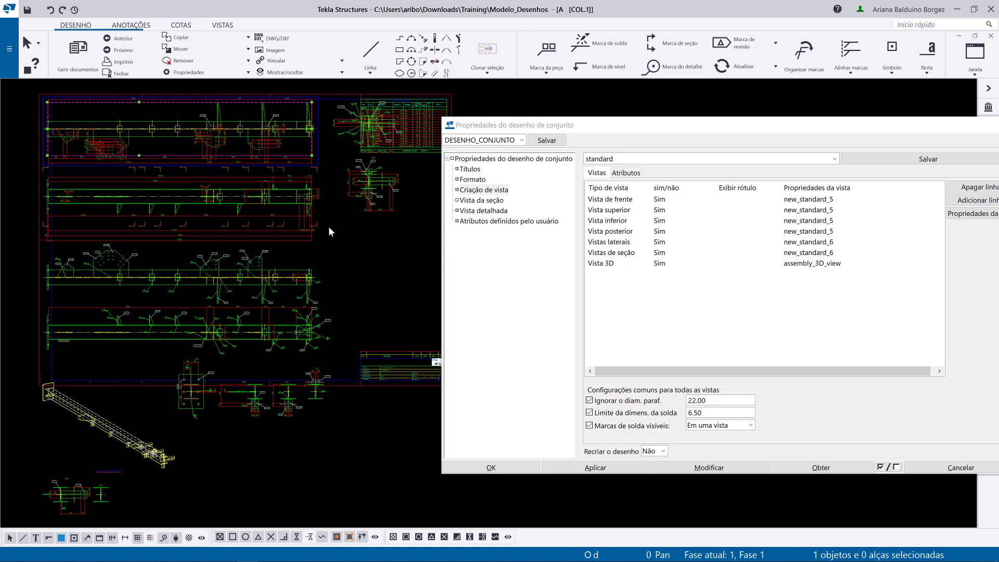
left_click(176, 432)
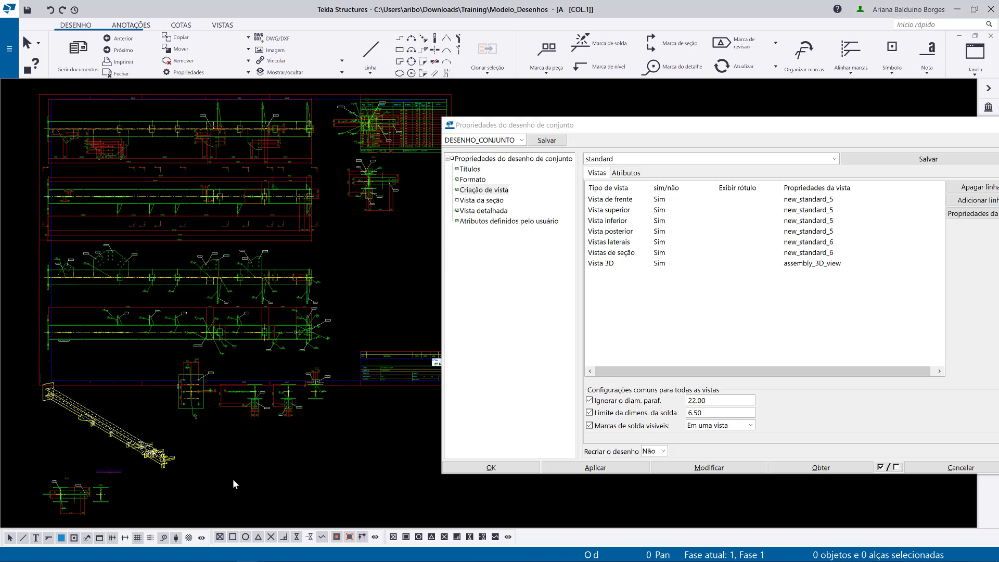
Label the front, top, bottom and back views VISTA FRENTE, VISTA SUPERIOR, VISTA INFERIOR and VISTA POSTERIOR in the view creation settings
left_click(740, 201)
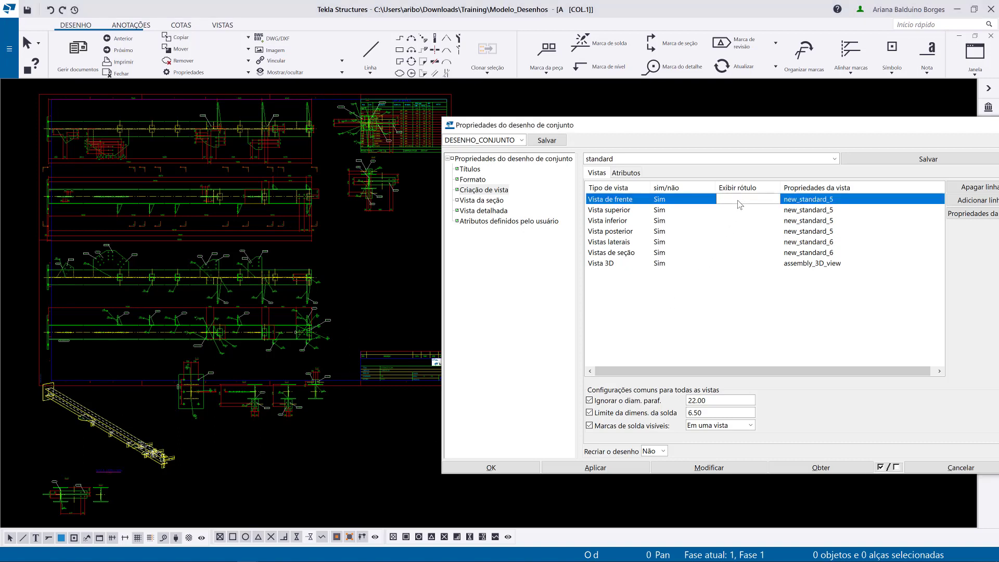
type("VISTA FRENTE")
left_click(743, 211)
type("VISTA SUPERIOR")
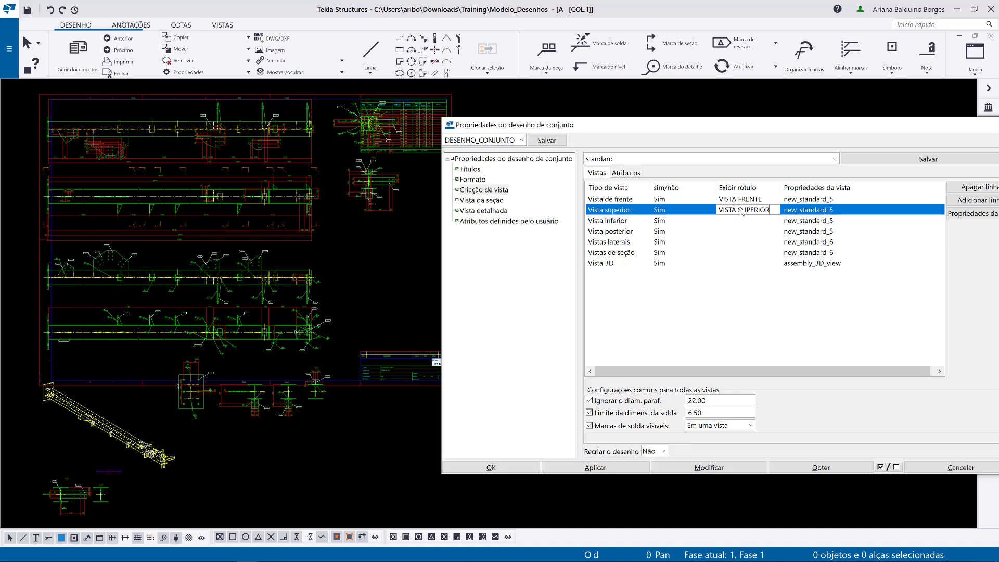
left_click(739, 221)
type("VISTA INFERIOR")
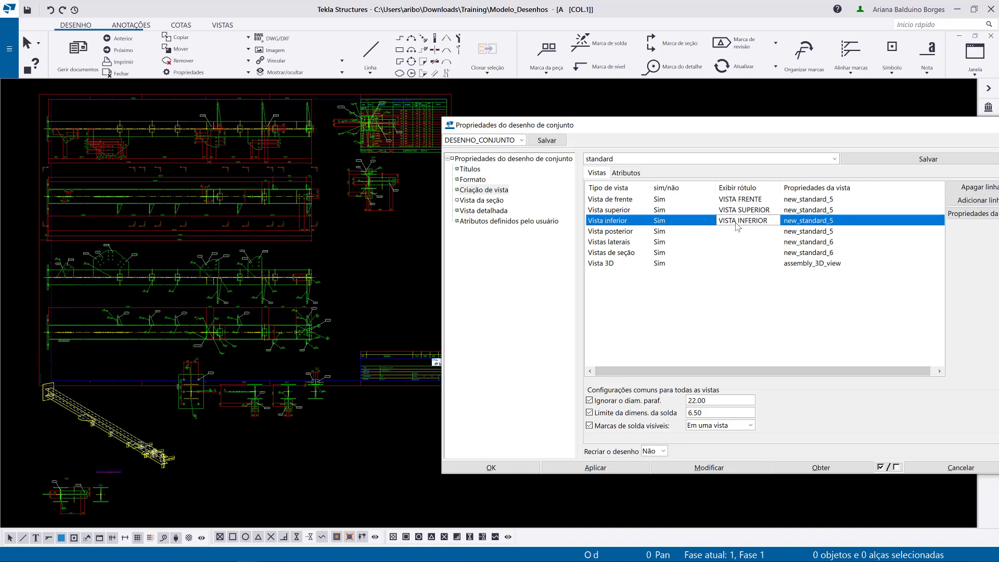
left_click(751, 232)
type("VISTA POSTERIOR")
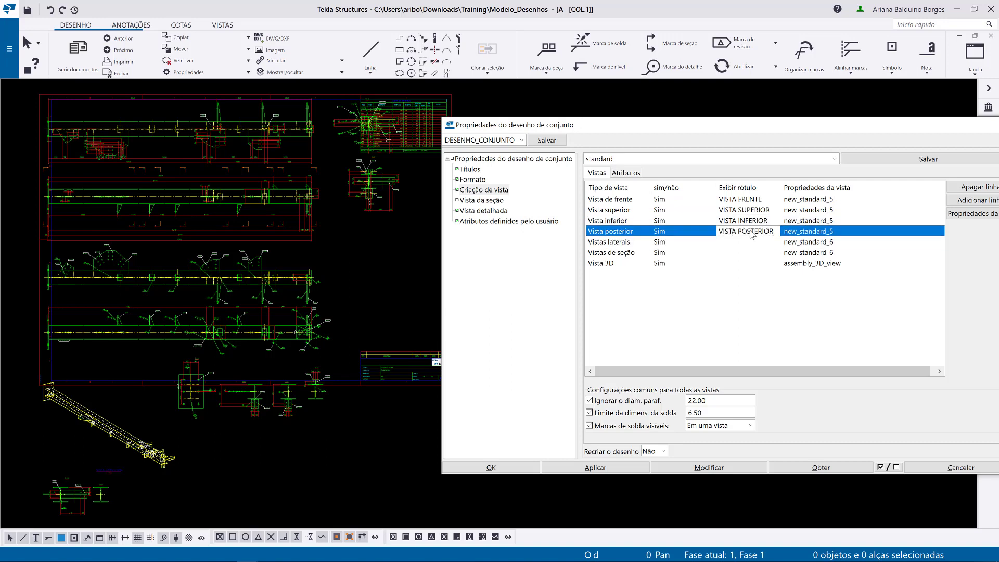
Set Recriar o desenho to Sim and recreate the drawing with the new view labels
left_click(738, 242)
left_click(744, 253)
left_click(750, 263)
left_click(654, 451)
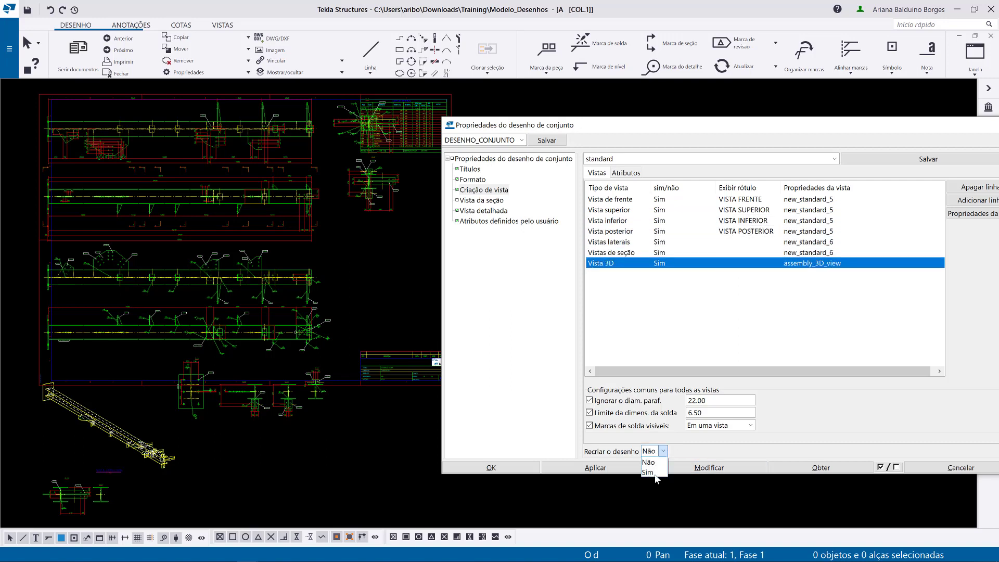
left_click(651, 470)
left_click(486, 305)
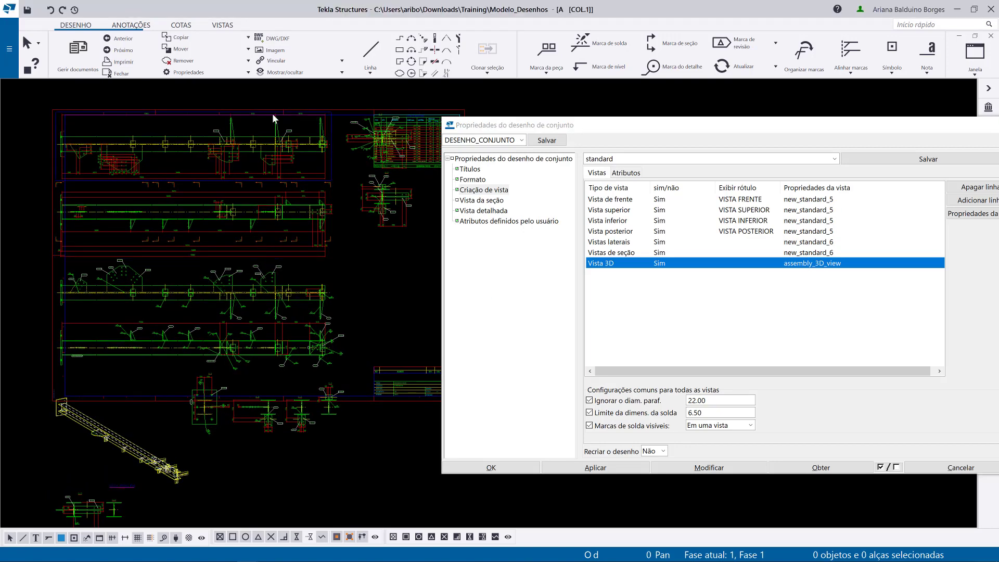
Examine the recreated views for their labels and compare them with the label entered for Vista de frente
scroll(365, 124, "up", 4)
scroll(366, 130, "down", 3)
left_click(366, 130)
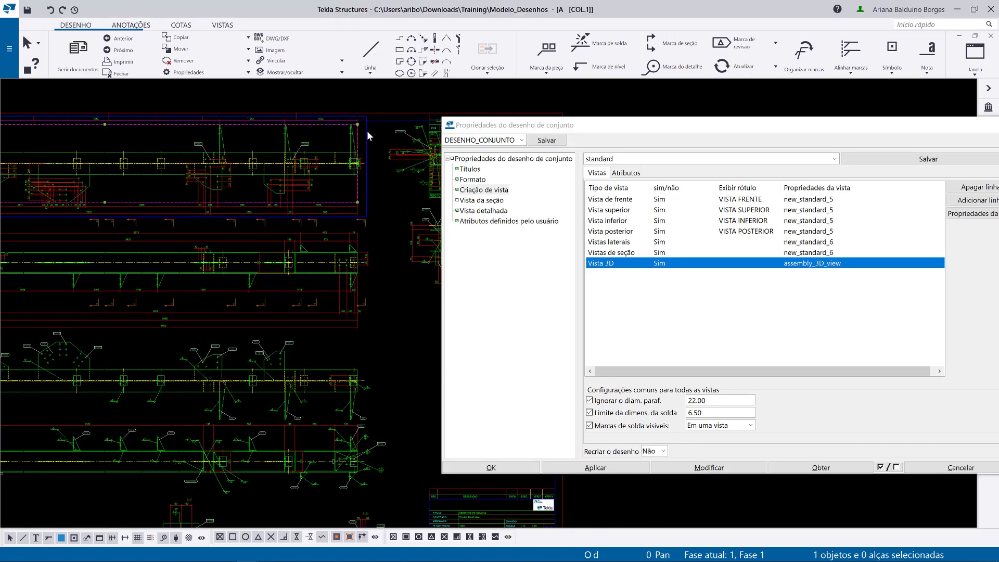
left_click(766, 200)
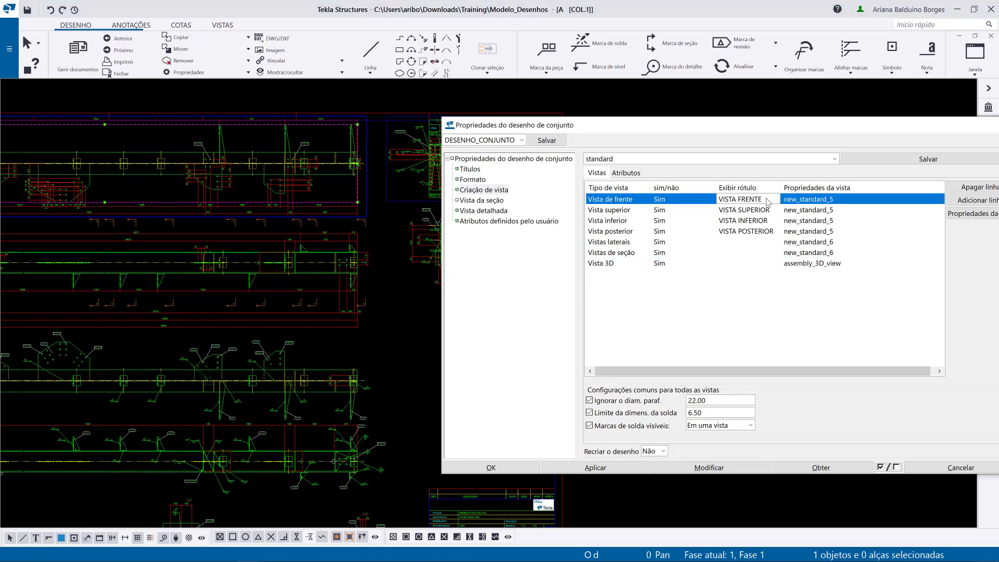
left_click(760, 200)
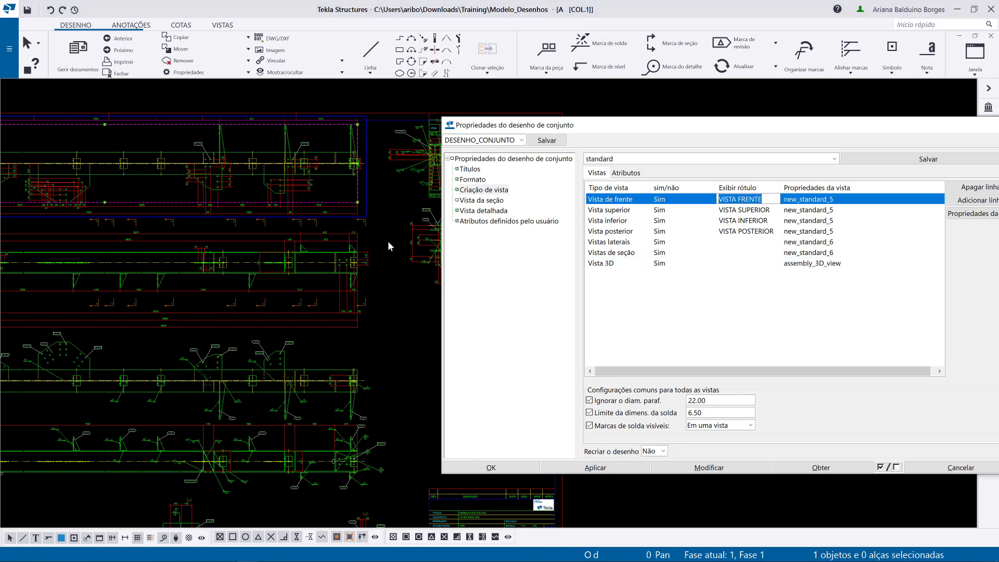
left_click(408, 282)
scroll(410, 258, "down", 2)
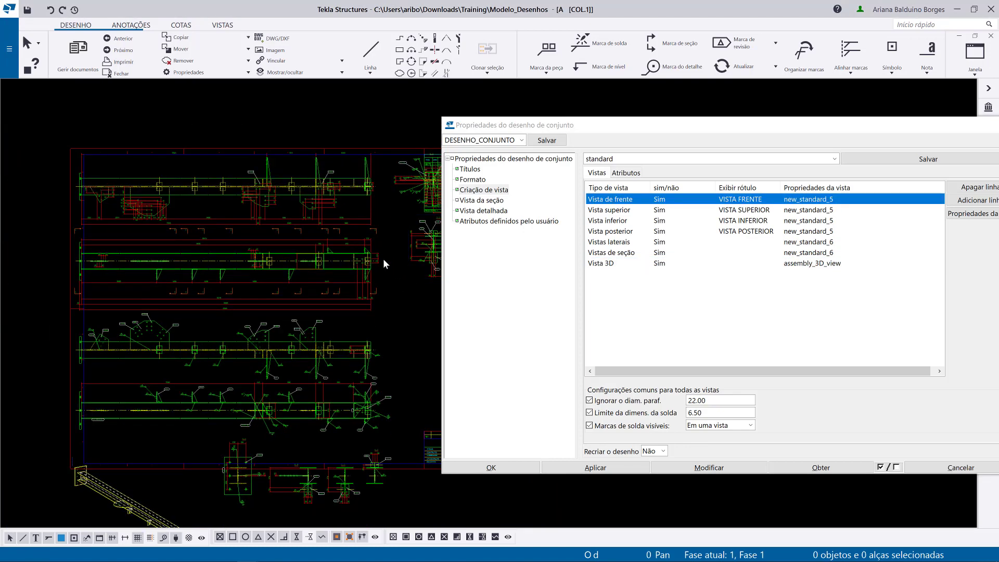
middle_click_drag(383, 260, 367, 239)
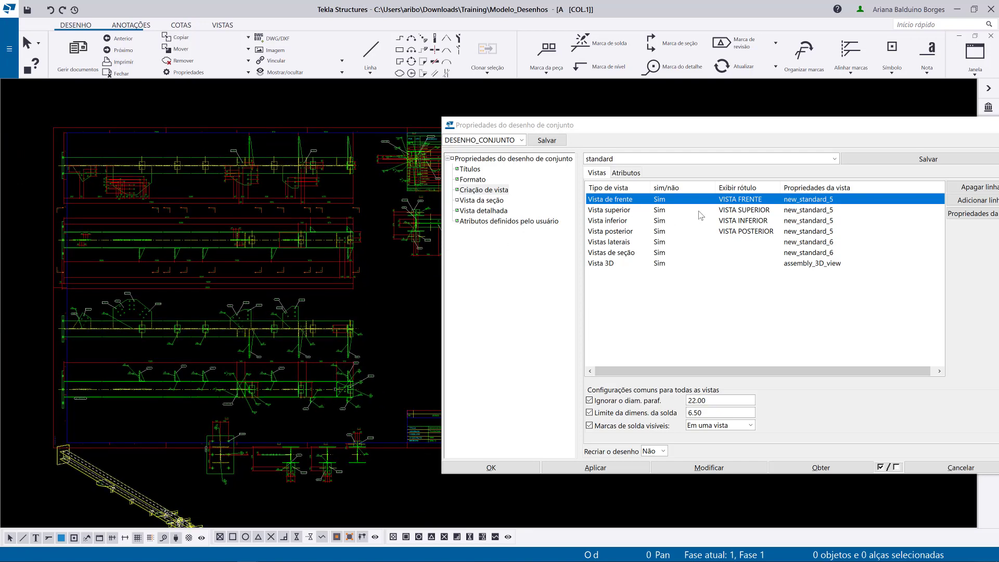
Open the new_standard_5 view properties assigned to Vista de frente and arrange the dialogs so both are readable
left_click(816, 201)
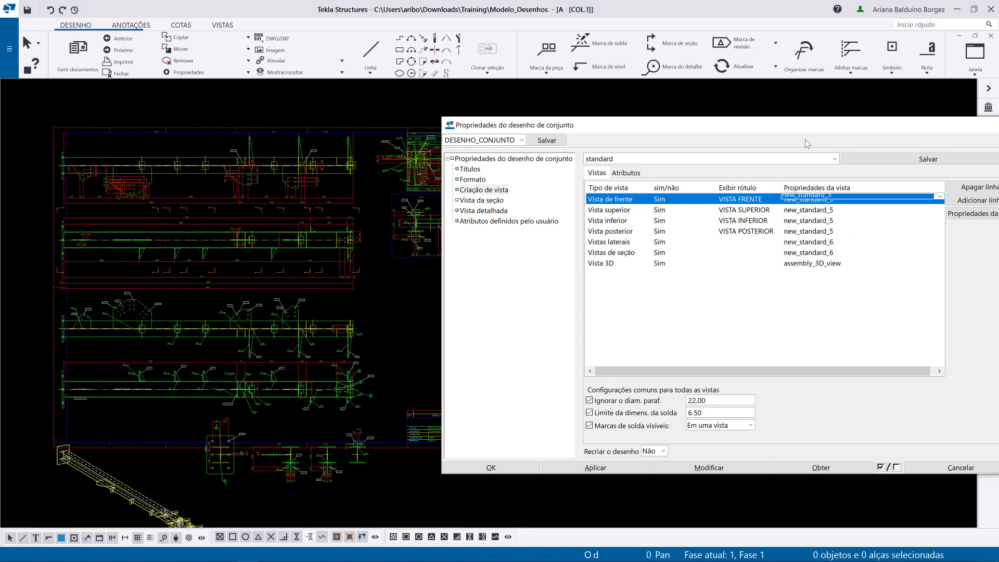
left_click_drag(802, 126, 708, 100)
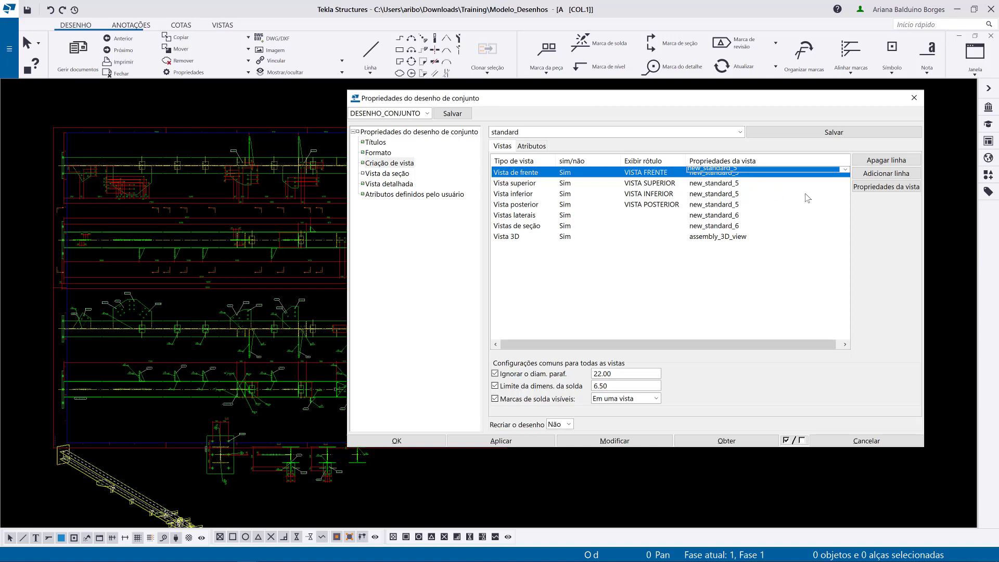
left_click(737, 176)
left_click(760, 177)
left_click(886, 191)
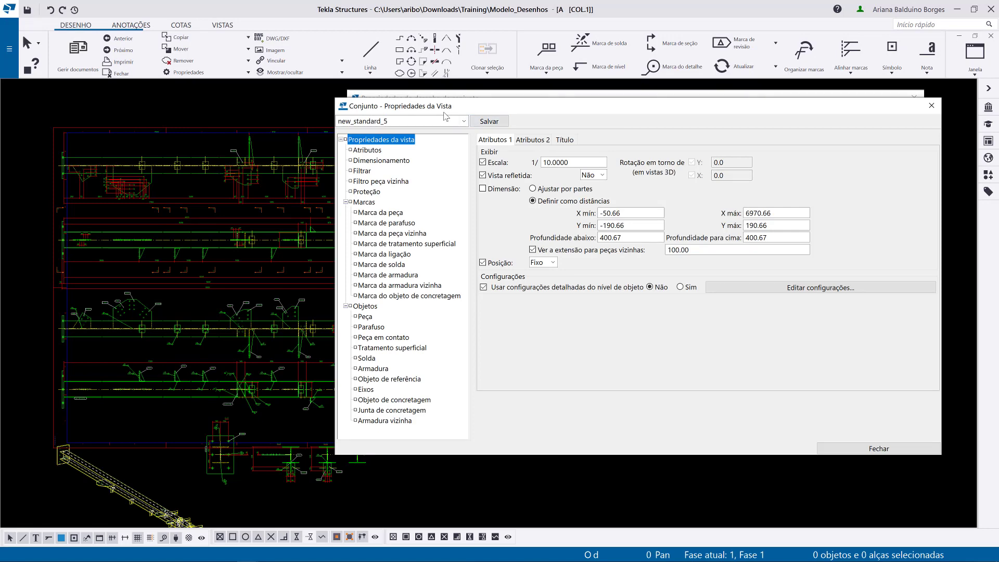
mouse_move(462, 114)
left_mouse_down()
mouse_move(459, 212)
mouse_move(454, 192)
left_mouse_up()
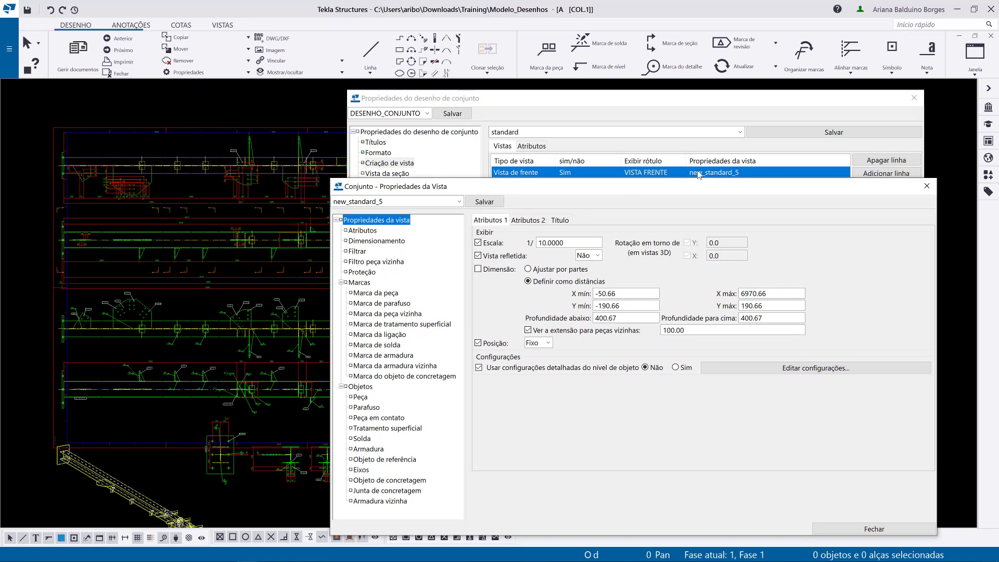
left_click(479, 102)
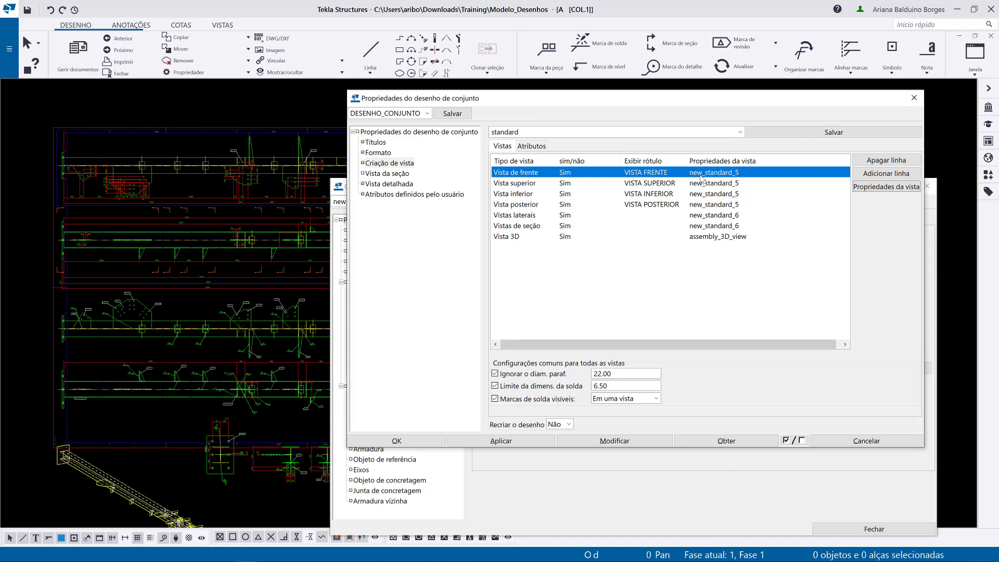
left_click(872, 191)
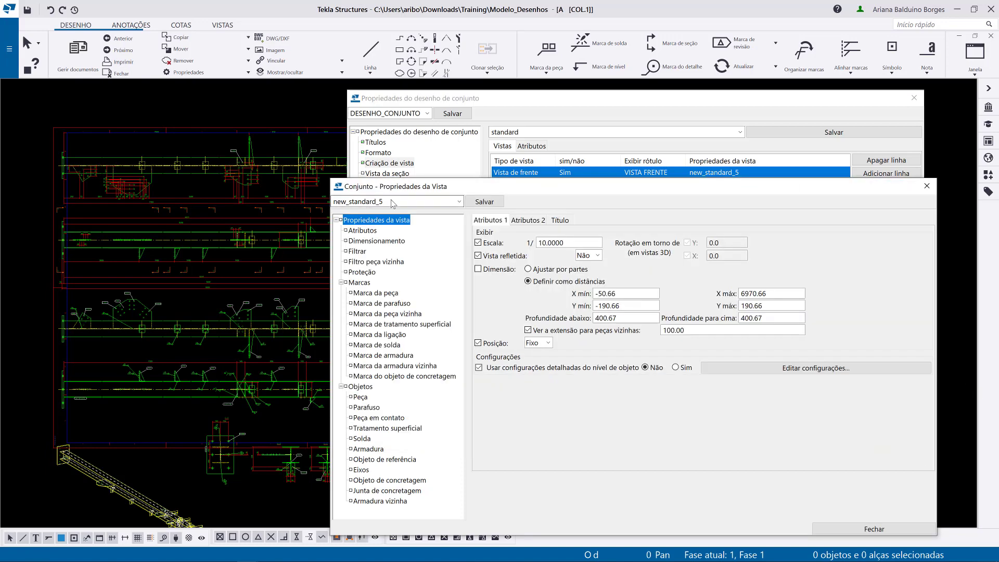
left_click(396, 202)
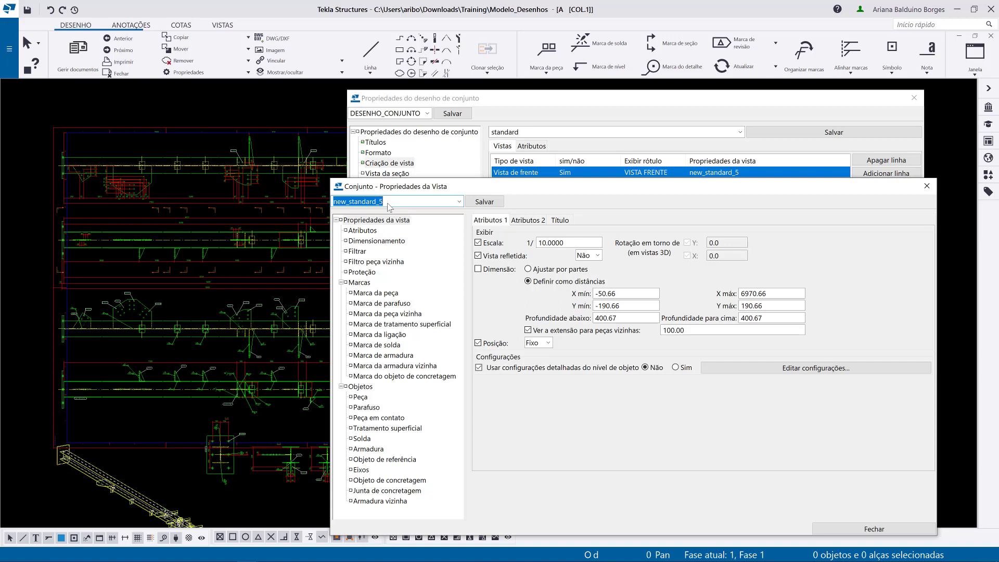
Add Nome da vista to the A1 title mark of the new_standard_5 view properties and save them
left_click(368, 231)
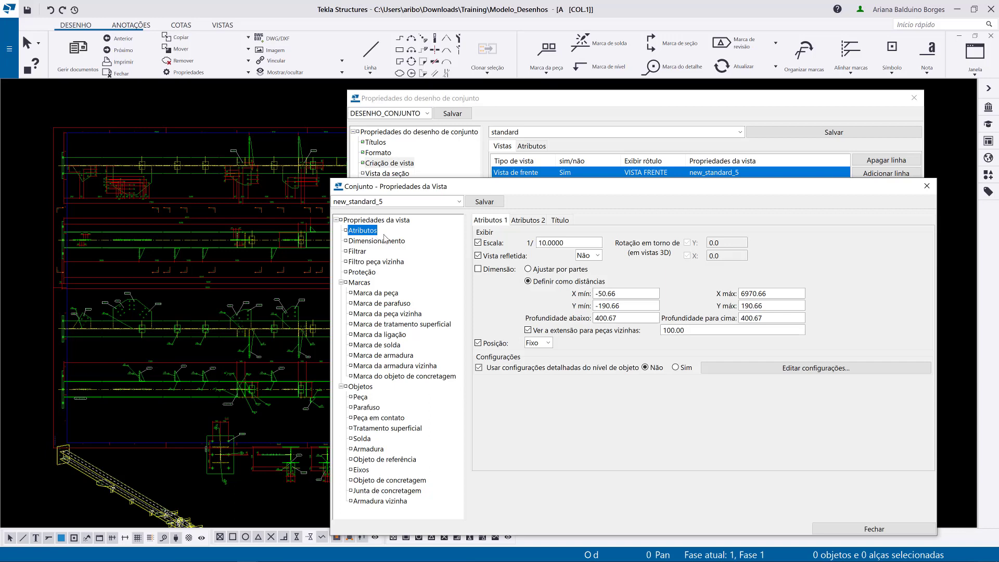
left_click(560, 221)
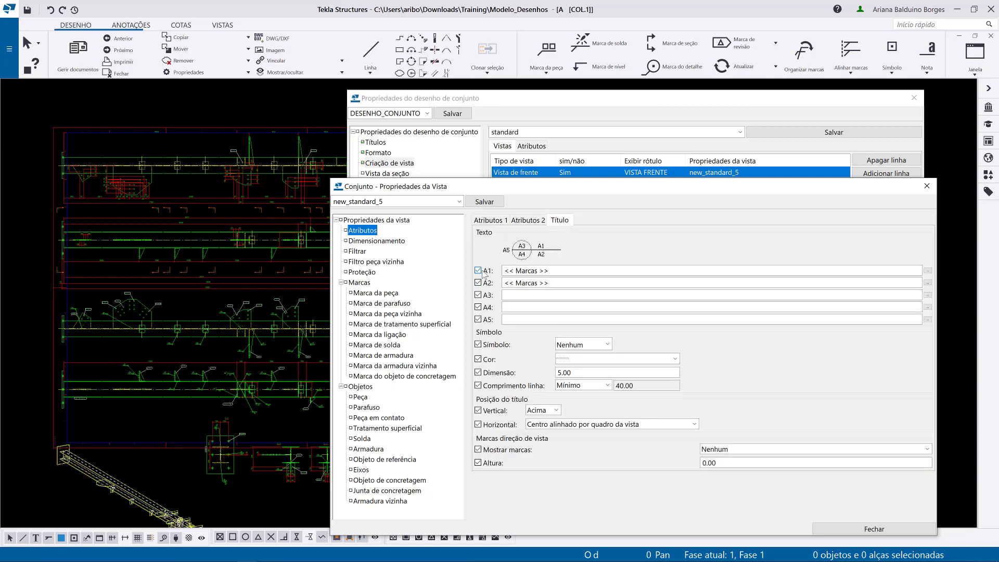
left_click(928, 270)
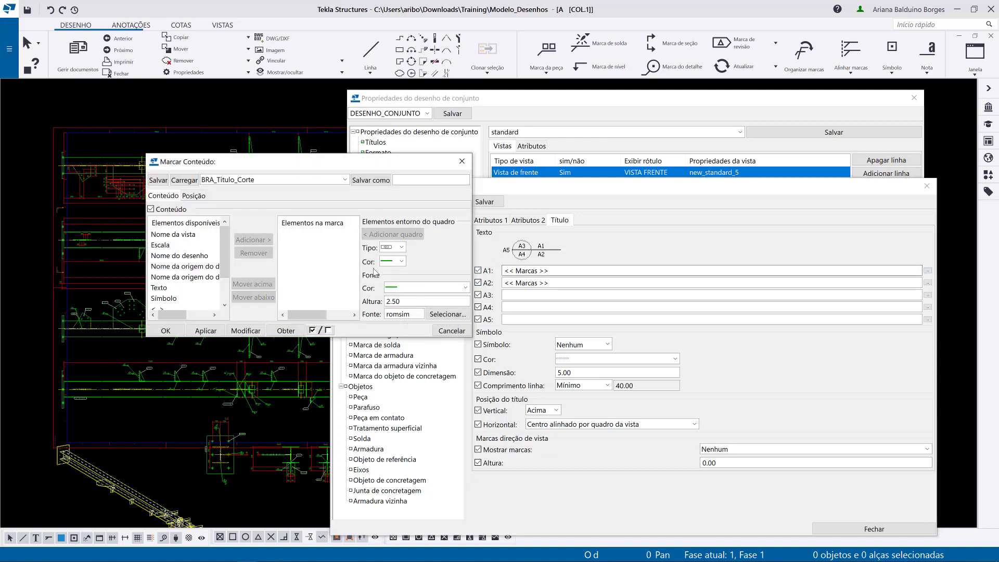
left_click(174, 235)
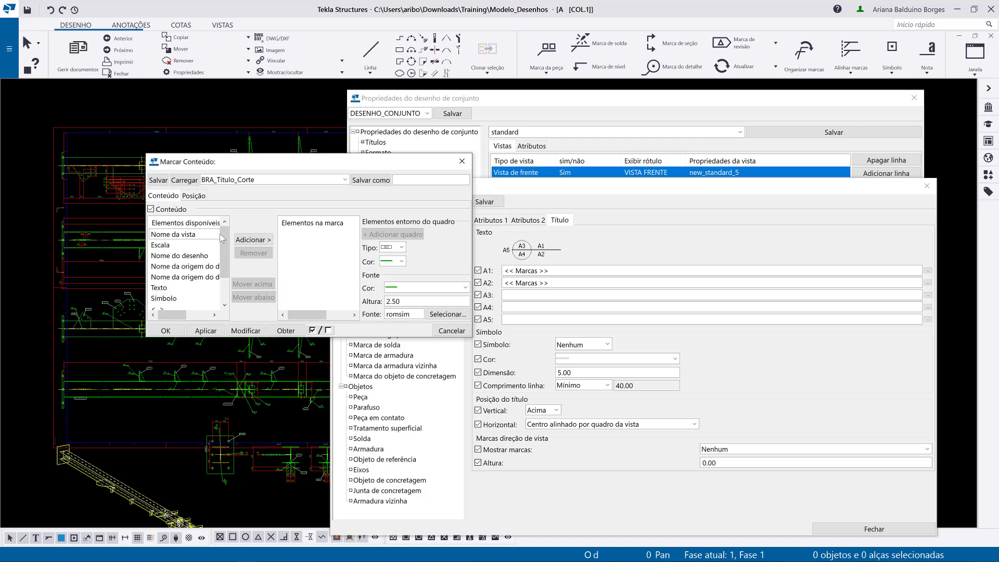
left_click(253, 240)
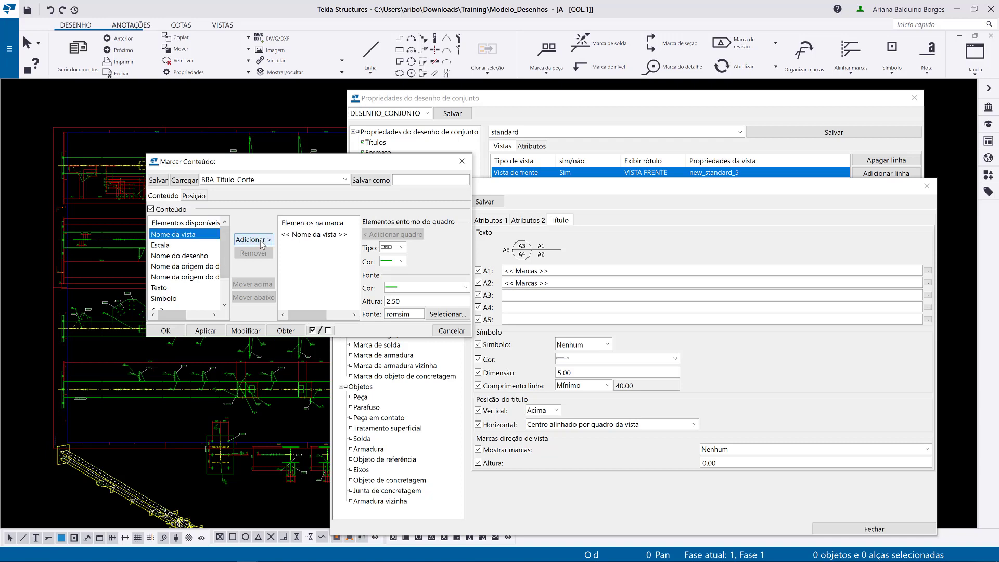
left_click(248, 334)
left_click(160, 330)
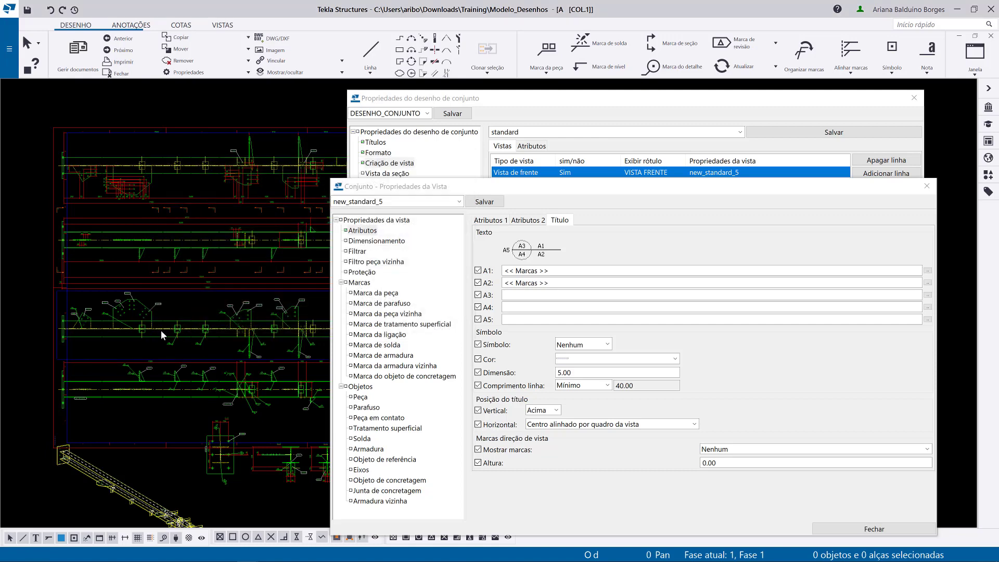
left_click(480, 203)
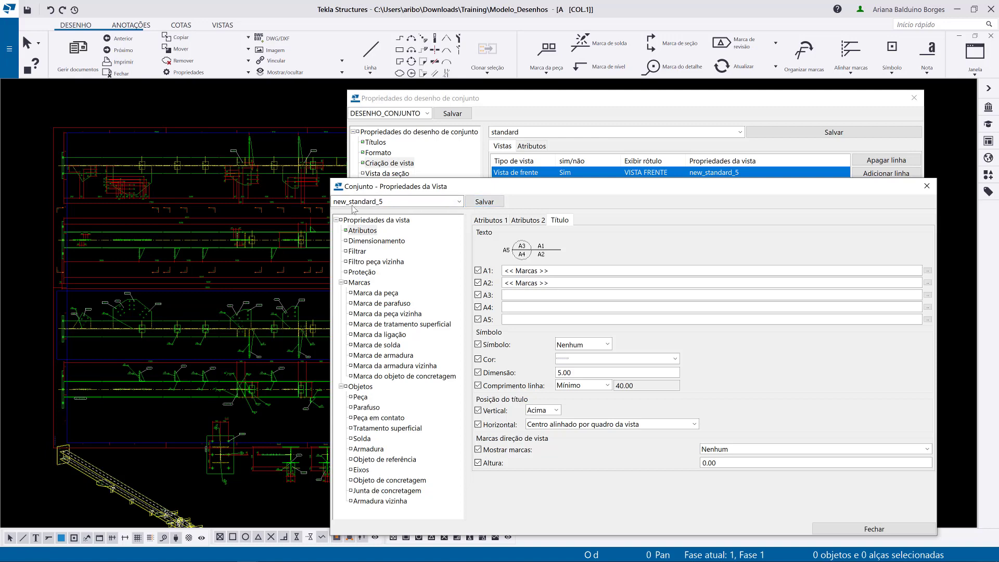
Set Recriar o desenho to Sim and recreate the drawing with the updated view title settings
left_click(548, 98)
left_click(560, 424)
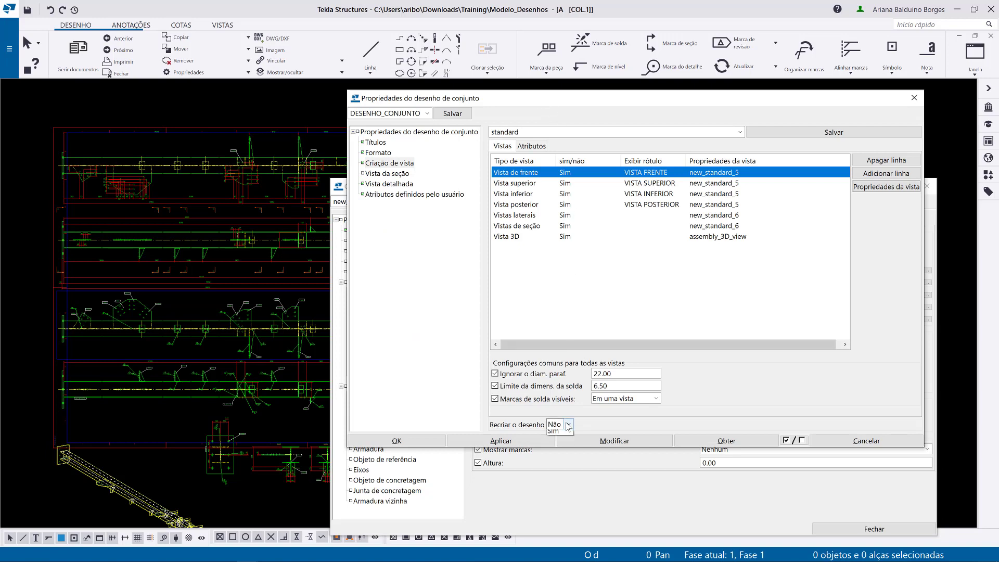
left_click(555, 445)
left_click(603, 442)
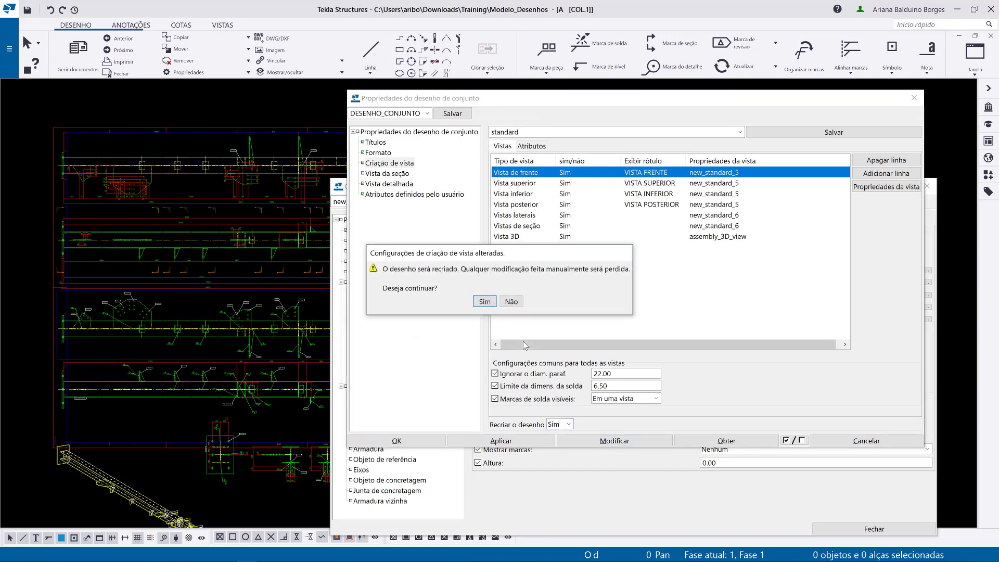
left_click(483, 298)
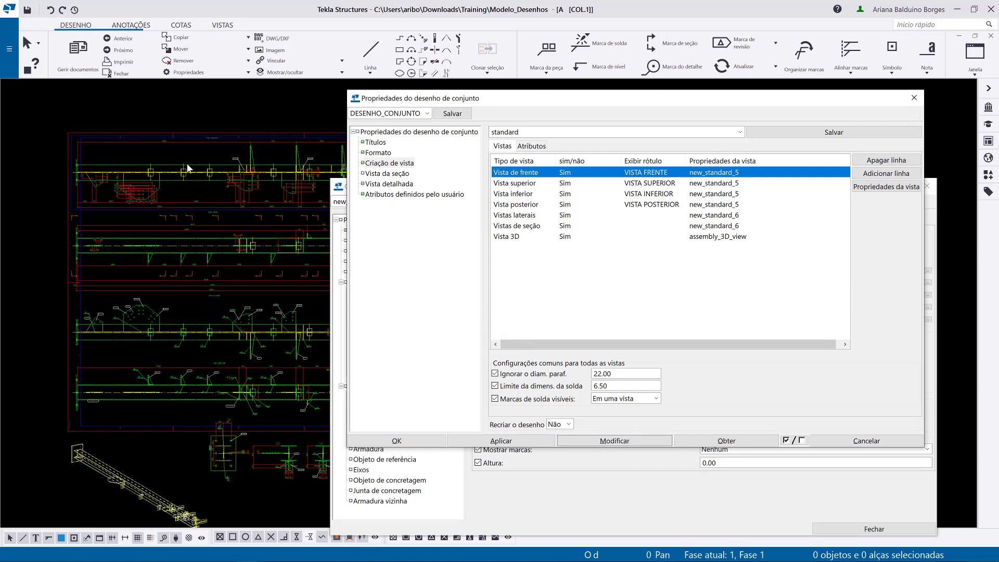
Move the uppermost view up, away from the other views, and check its title
left_click(99, 136)
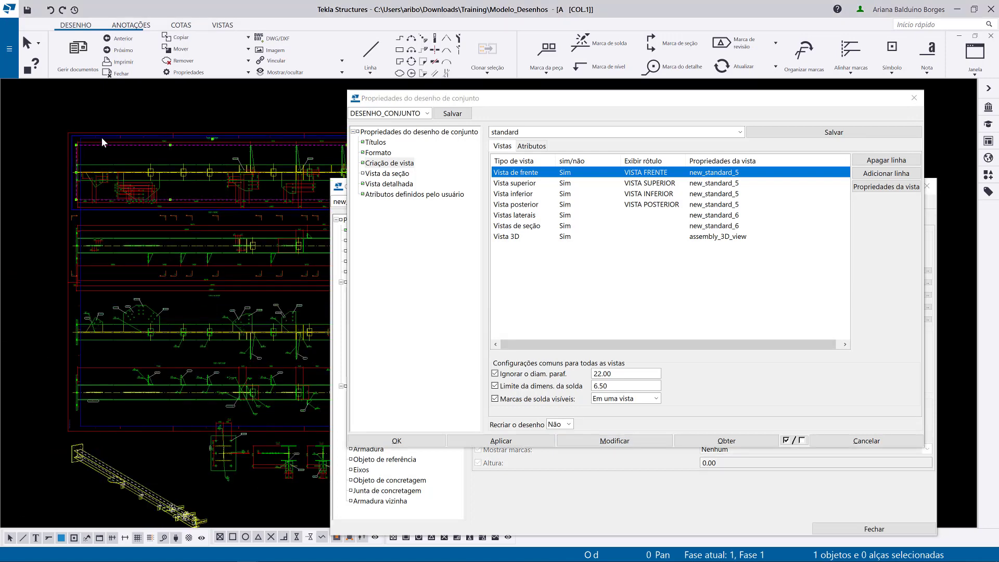
left_click_drag(108, 136, 108, 79)
scroll(151, 223, "up", 3)
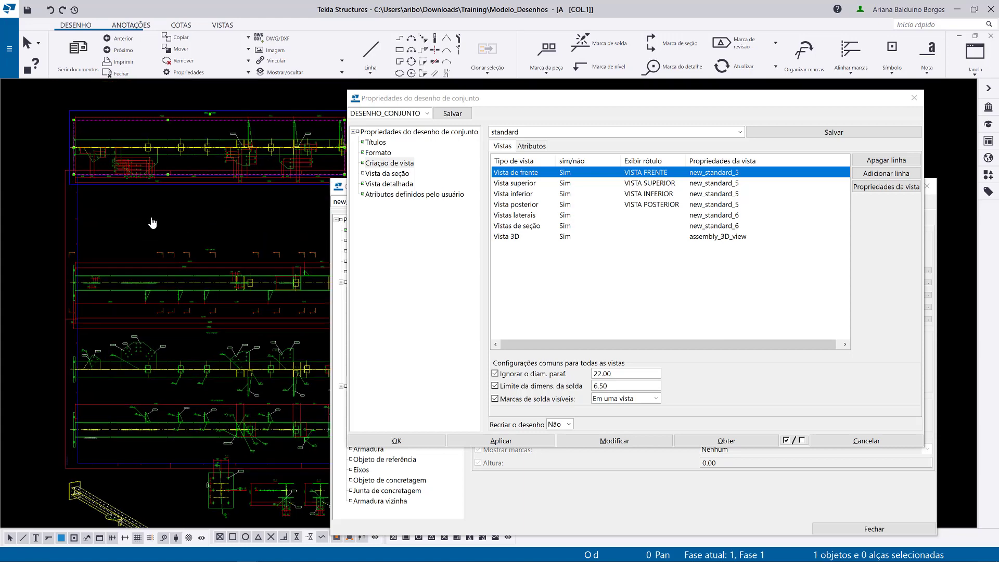
scroll(221, 167, "up", 5)
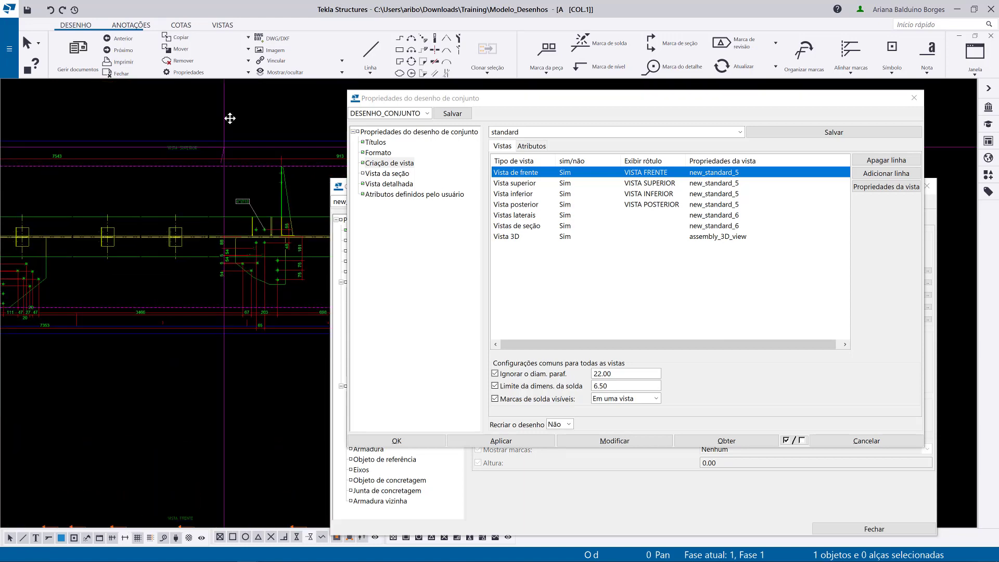
scroll(196, 111, "up", 2)
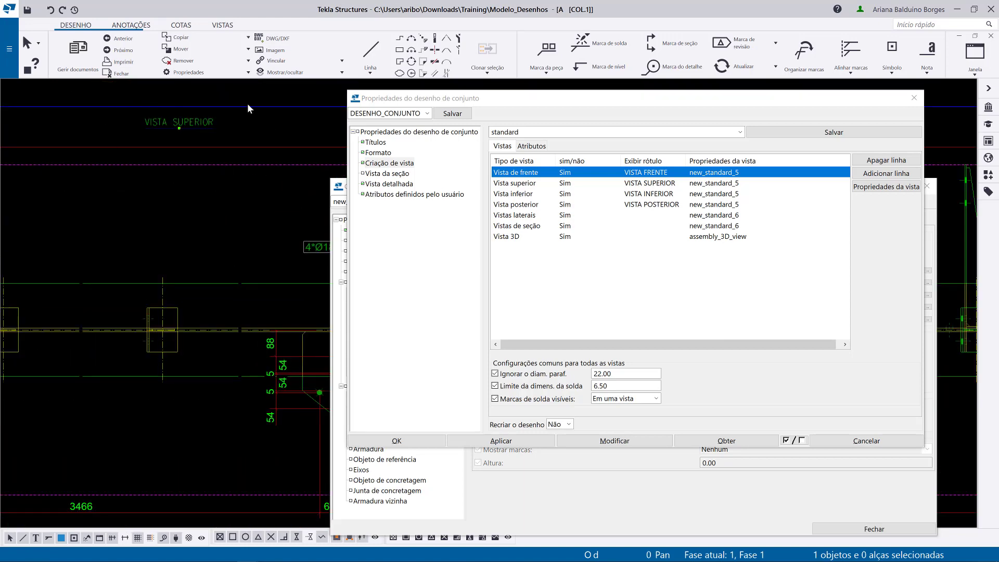
left_click(202, 192)
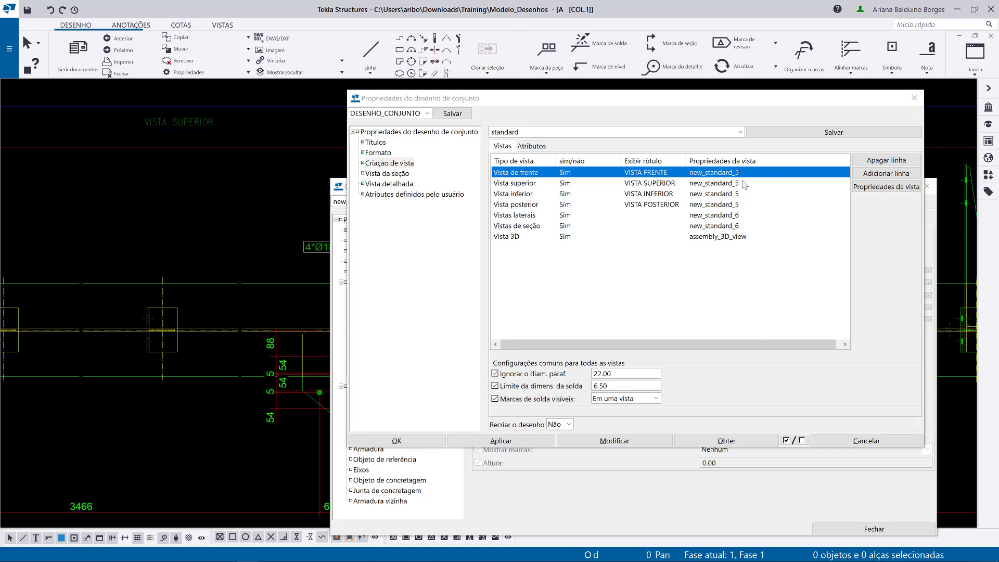
Inspect the titles above the remaining views of the recreated drawing
scroll(274, 200, "down", 5)
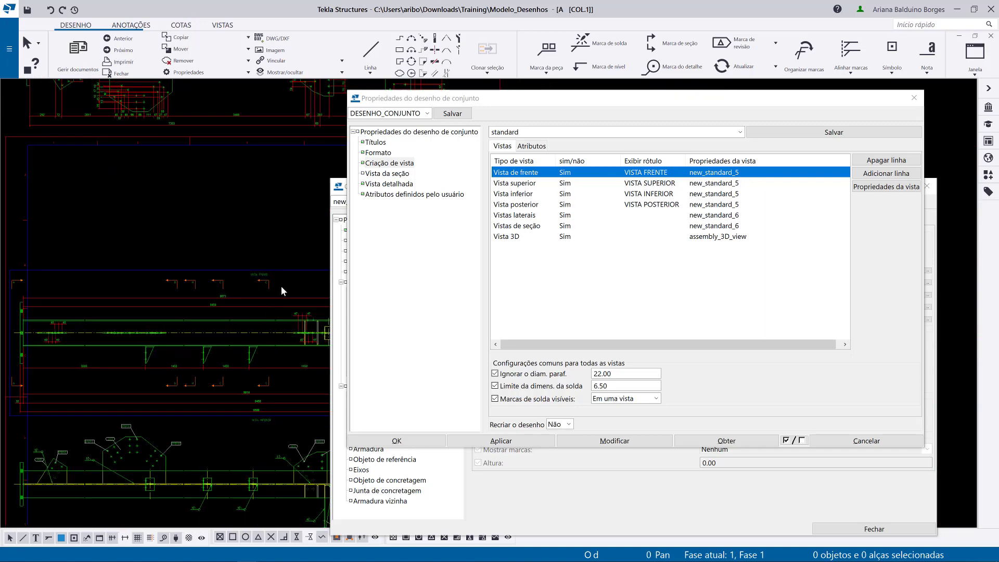
scroll(281, 283, "up", 3)
left_click(271, 264)
scroll(268, 265, "up", 3)
middle_click_drag(260, 266, 262, 204)
scroll(262, 203, "up", 1)
scroll(182, 206, "down", 6)
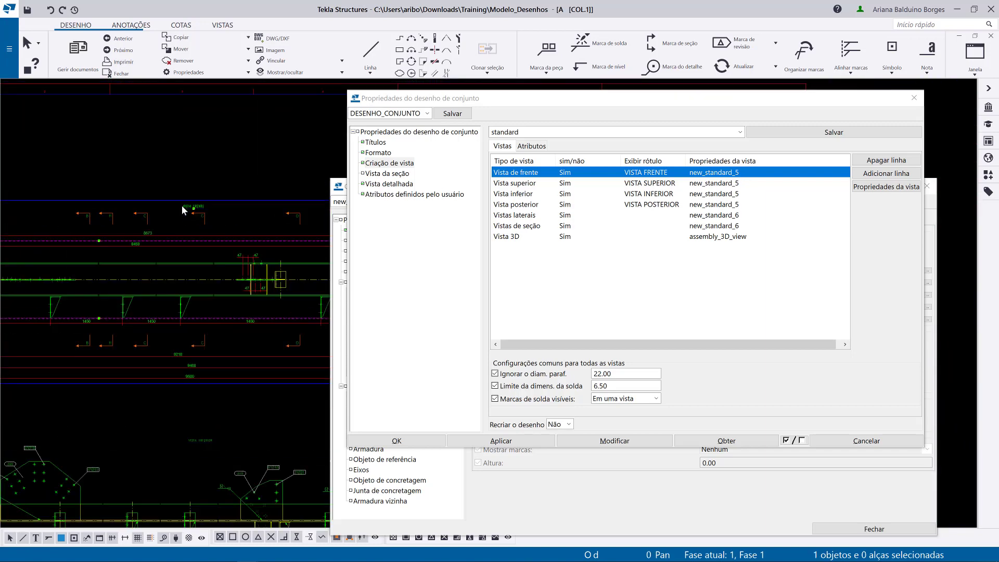
Check the titles of the front, bottom and rear views, and return to an overview of the whole drawing
middle_click_drag(197, 398, 212, 252)
left_click(213, 239)
scroll(214, 240, "down", 4)
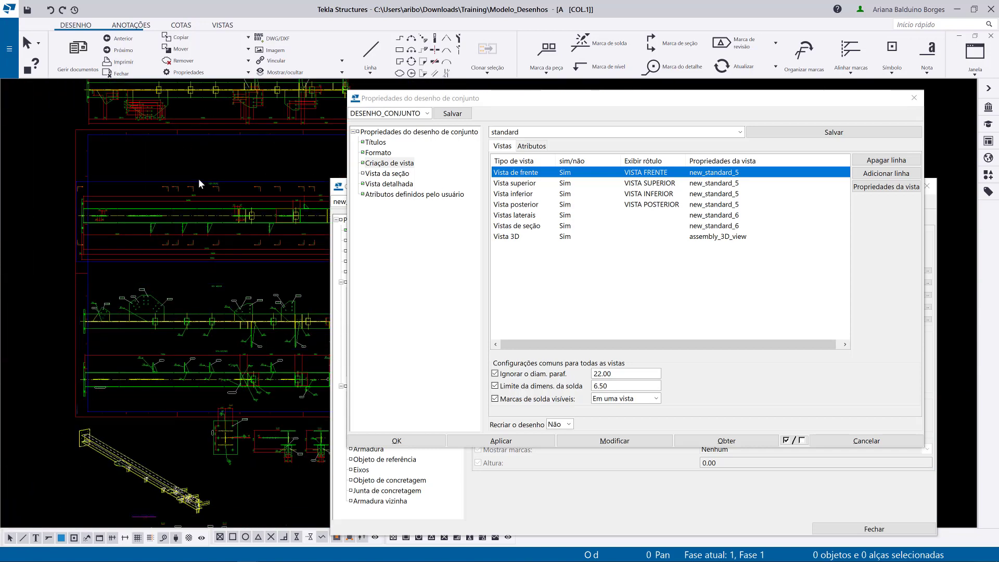
left_click(198, 181)
scroll(198, 281, "up", 5)
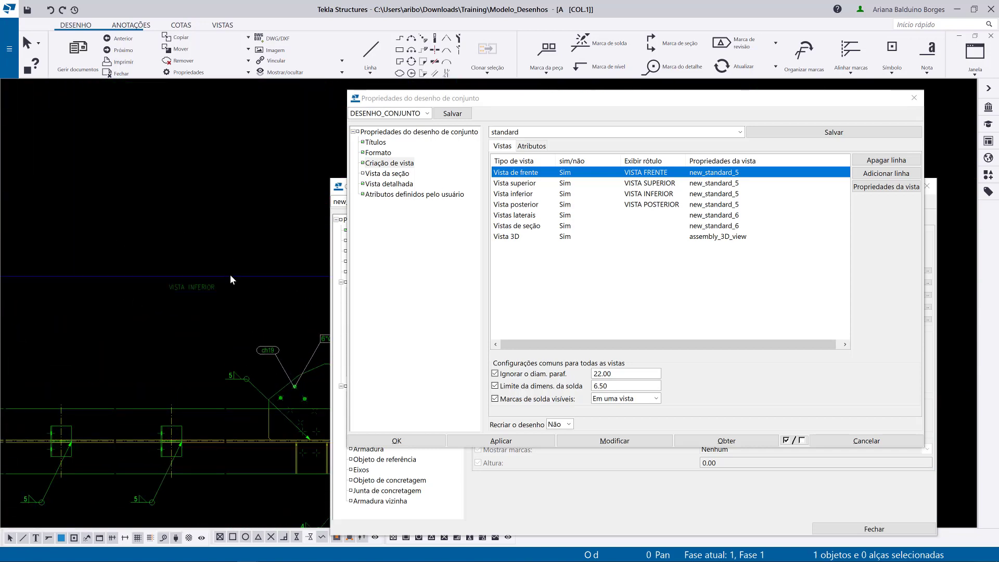
scroll(231, 277, "down", 5)
middle_click_drag(236, 281, 252, 147)
scroll(251, 359, "up", 5)
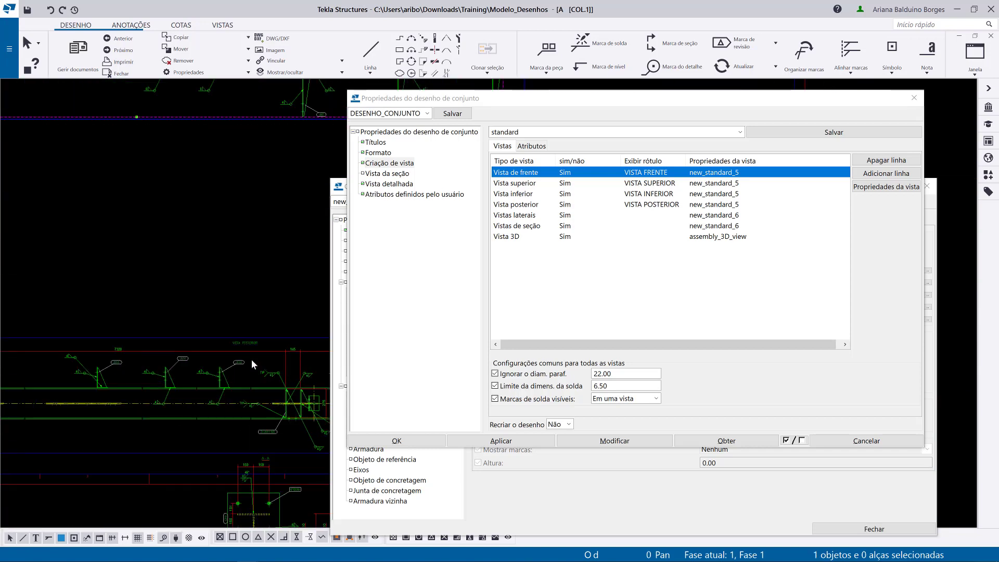
left_click(151, 348)
scroll(194, 355, "down", 5)
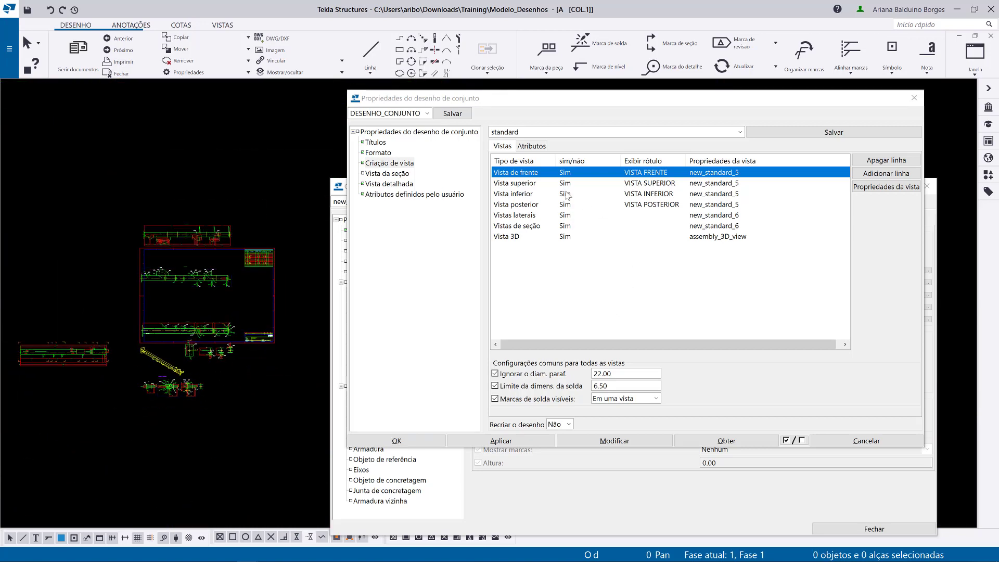
Set the creation option of Vista de frente and Vista superior to Auto
left_click(602, 174)
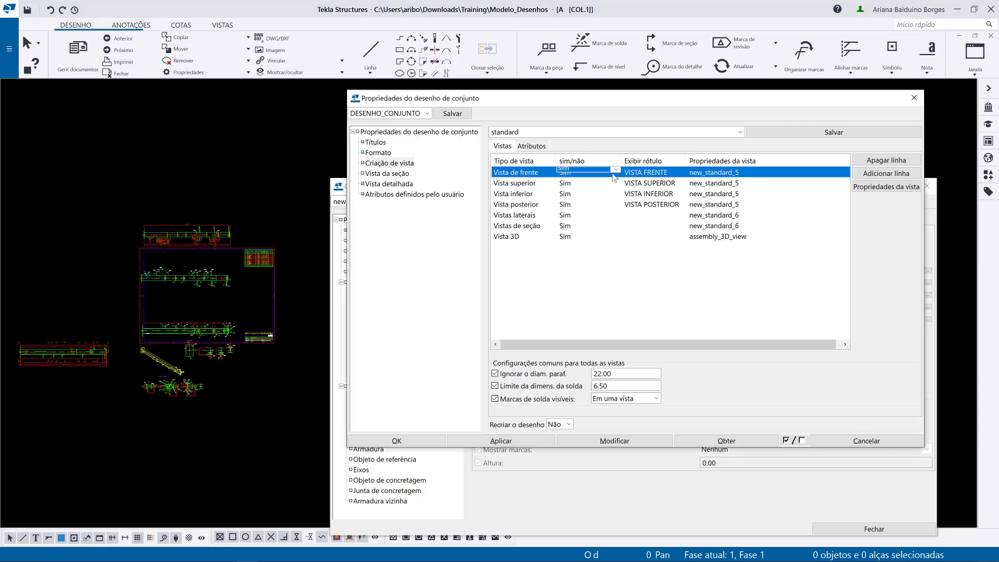
left_click(615, 171)
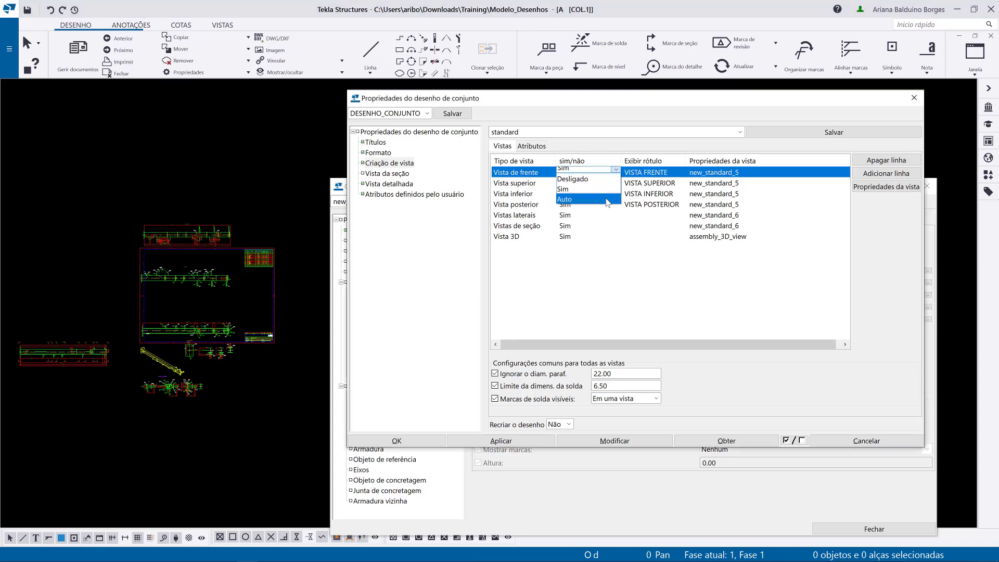
left_click(607, 200)
left_click(615, 183)
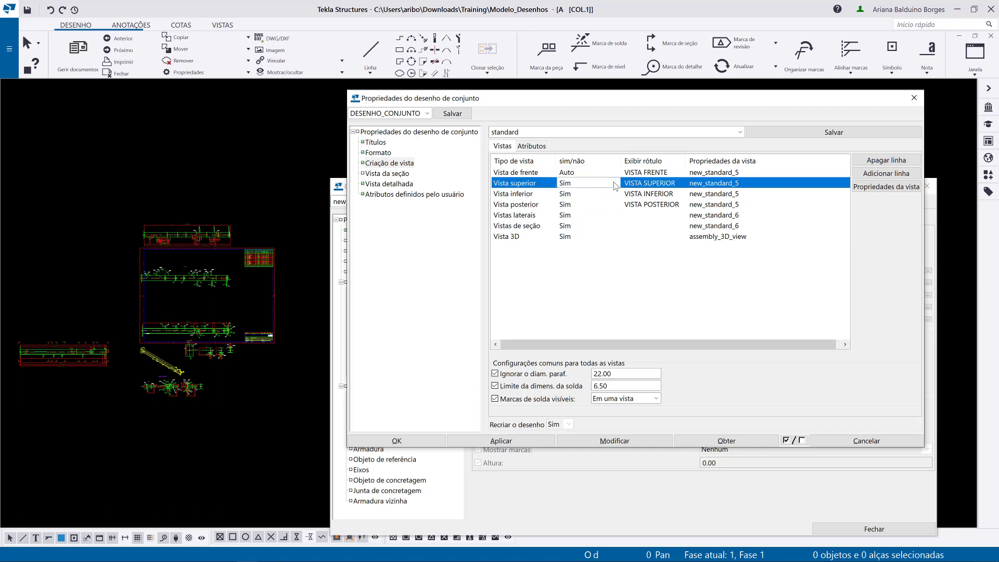
left_click(615, 182)
left_click(607, 211)
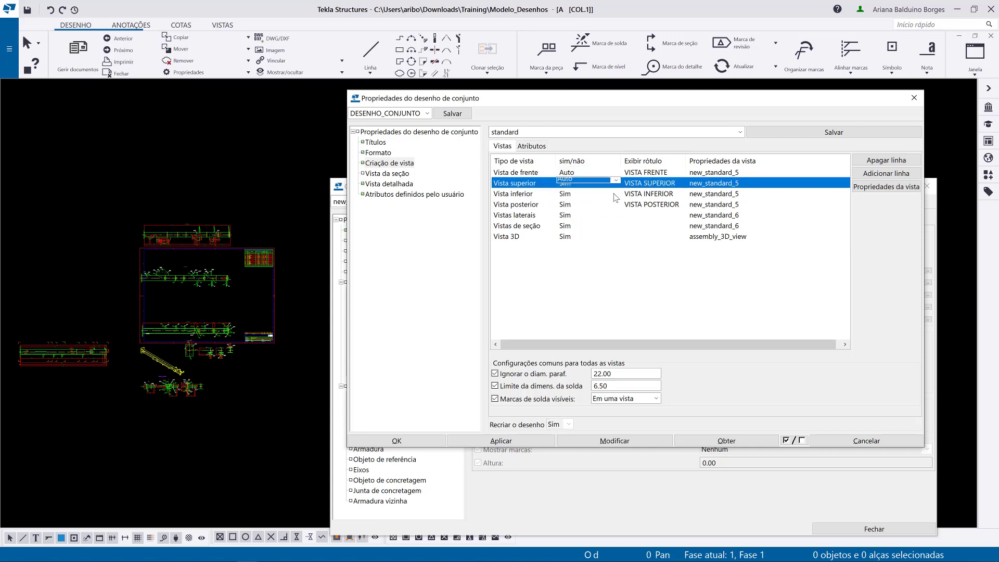
Set the creation option of Vista inferior and Vista posterior to Auto
left_click(616, 194)
left_click(615, 194)
left_click(607, 222)
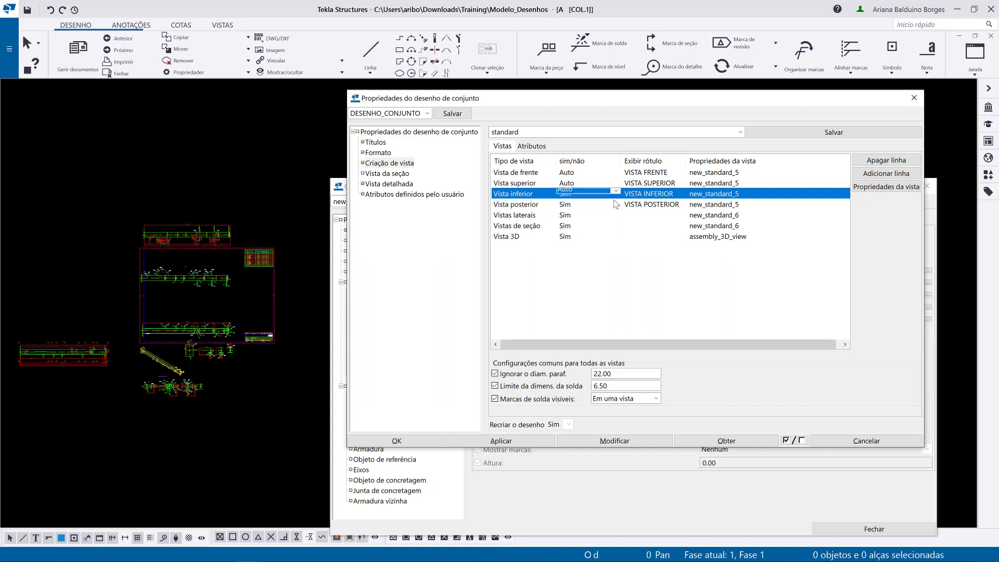
left_click(616, 204)
left_click(615, 204)
left_click(607, 232)
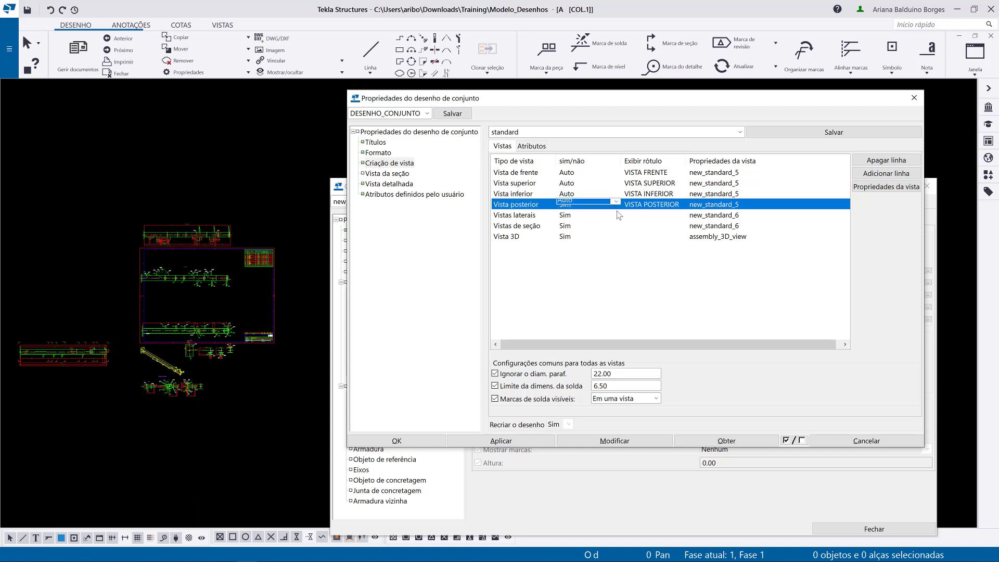
Set the creation option of Vistas laterais and Vistas de seção to Auto
left_click(616, 215)
left_click(615, 213)
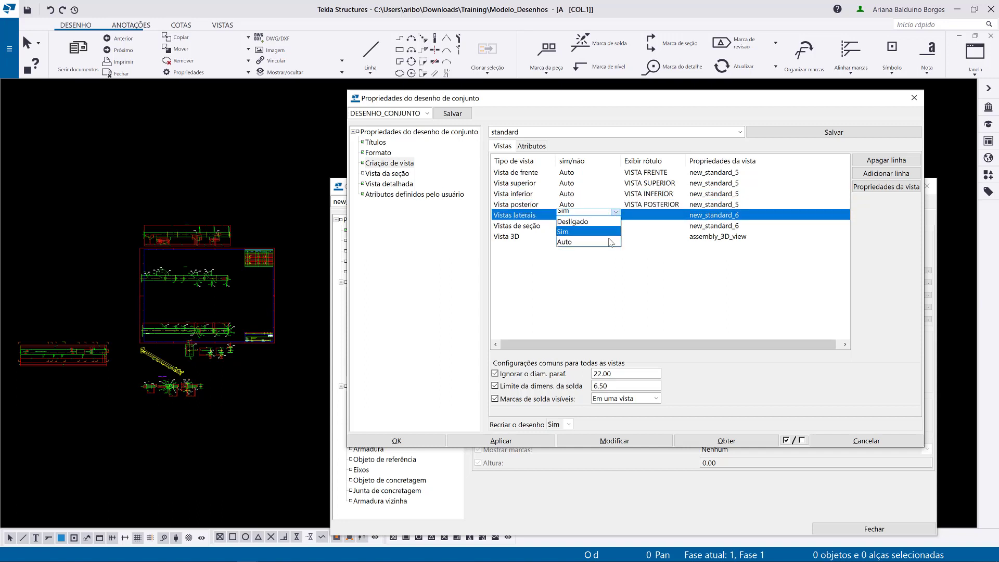
left_click(608, 242)
left_click(616, 225)
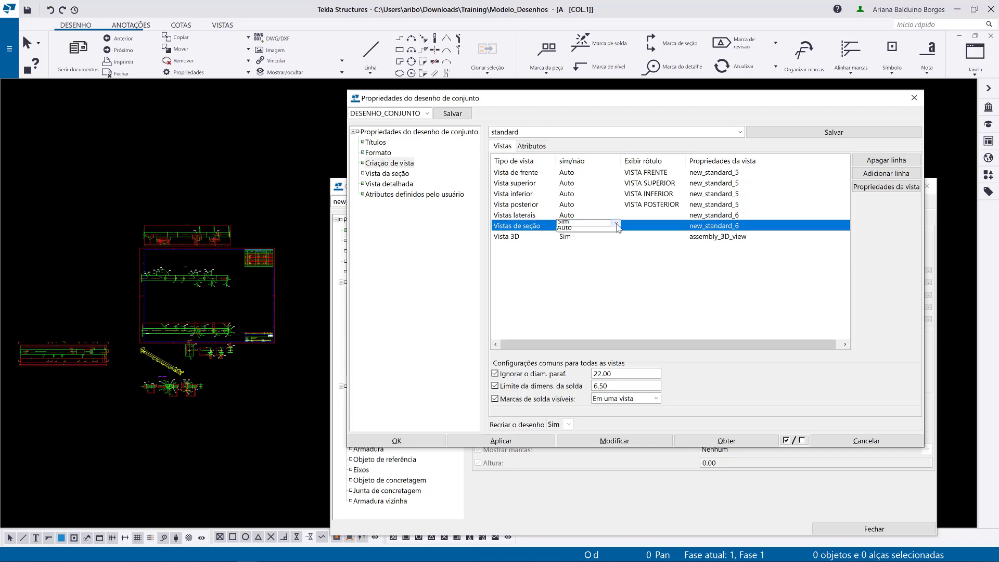
left_click(615, 223)
left_click(611, 252)
Choose Sim for Vista 3D and recreate the drawing with the modified view creation settings
left_click(615, 236)
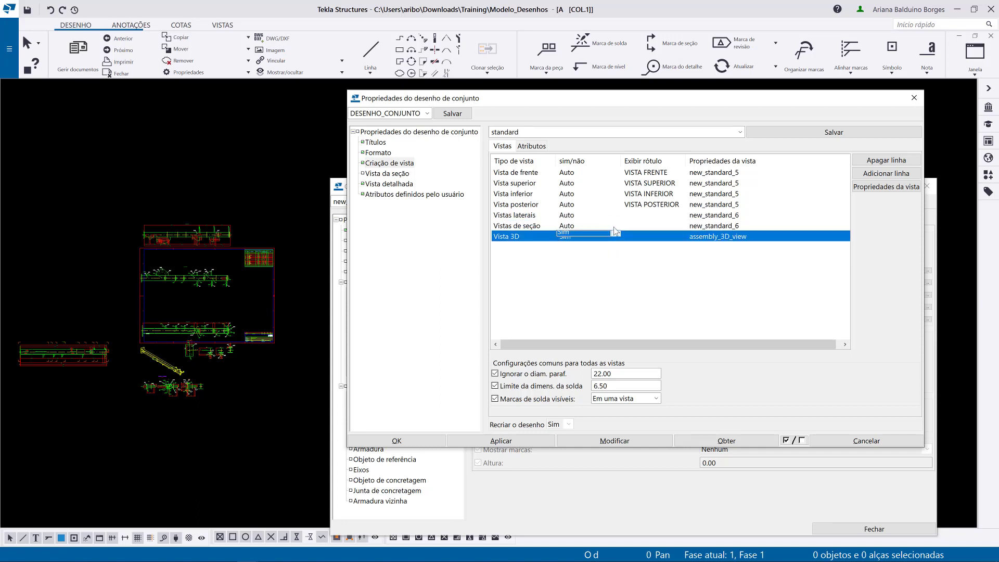
left_click(615, 234)
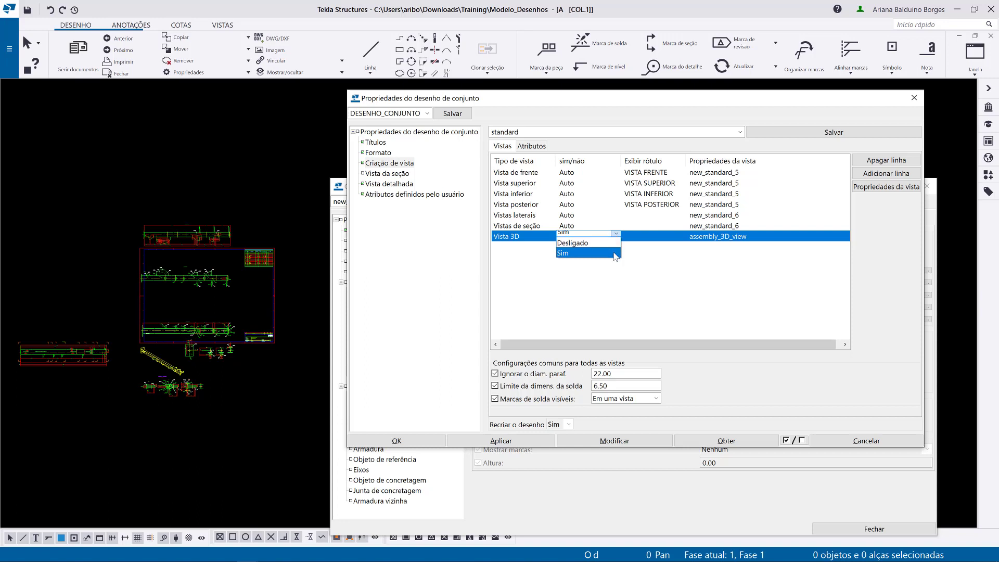
left_click(584, 253)
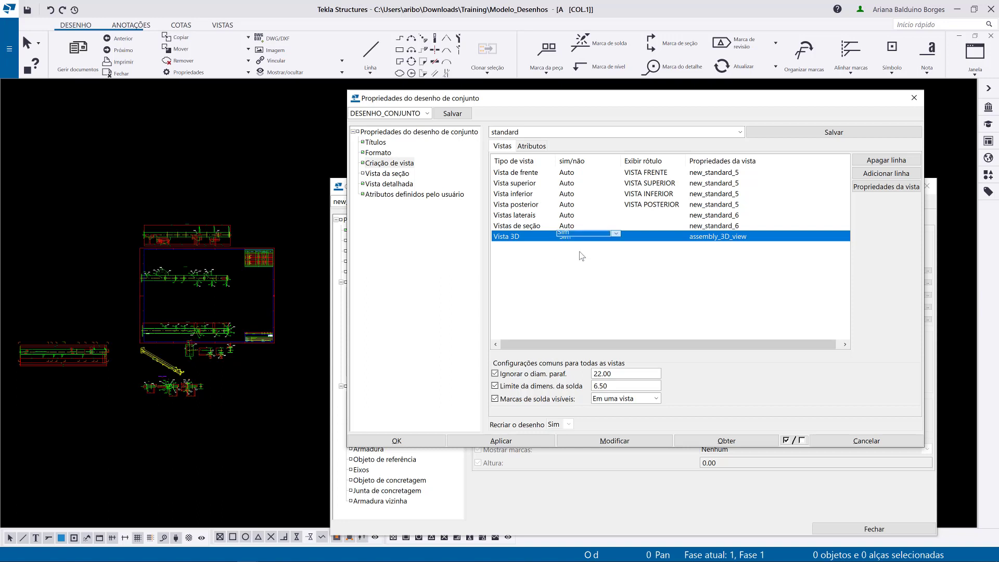
left_click(589, 272)
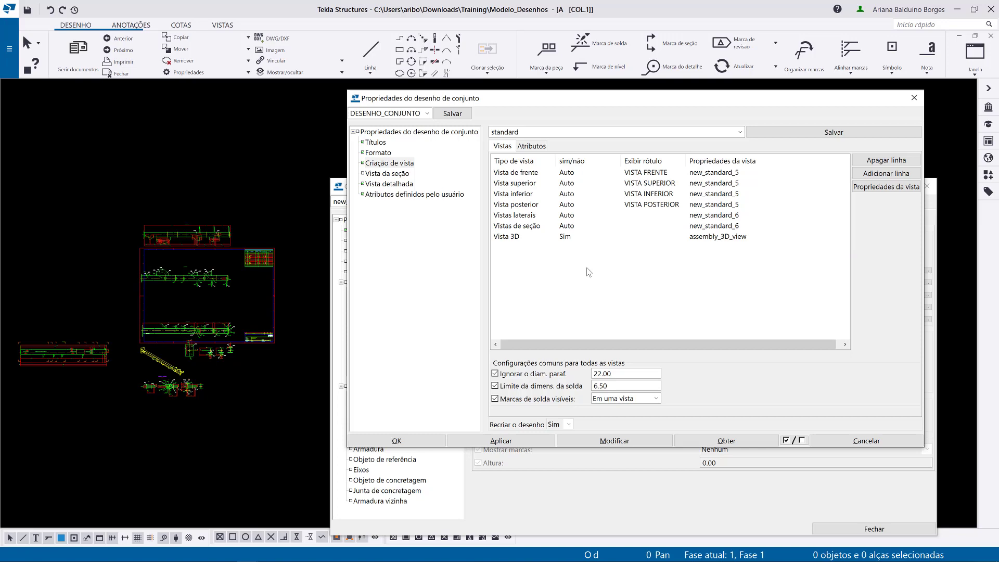
left_click(605, 442)
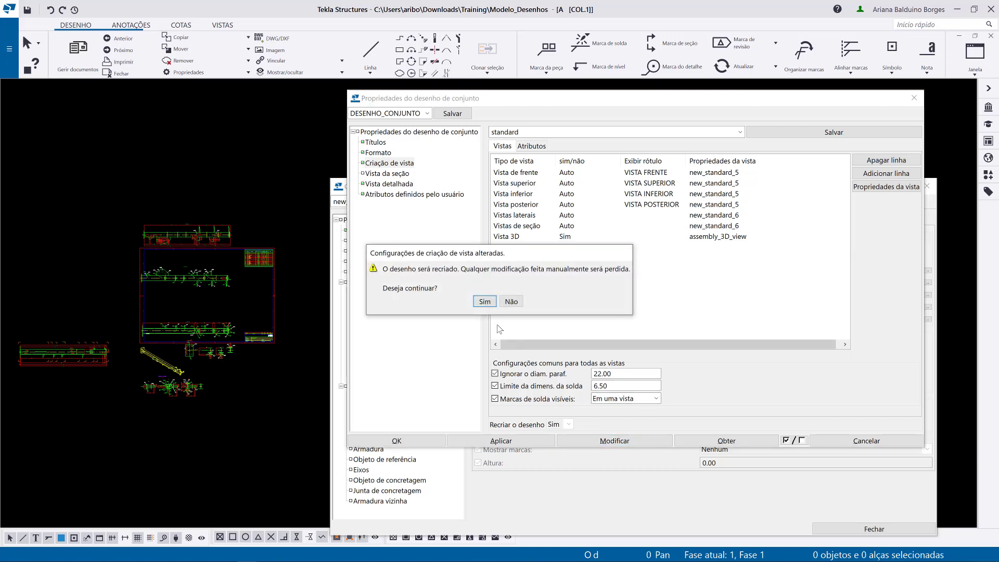
left_click(484, 302)
Move the uppermost view up above the drawing frame and check its title
scroll(232, 295, "up", 4)
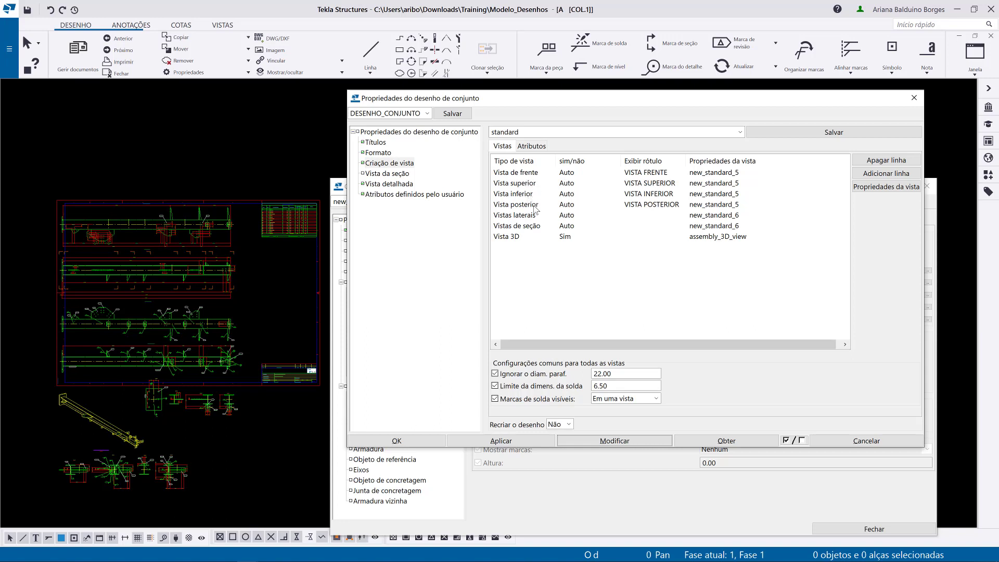
left_click(239, 239)
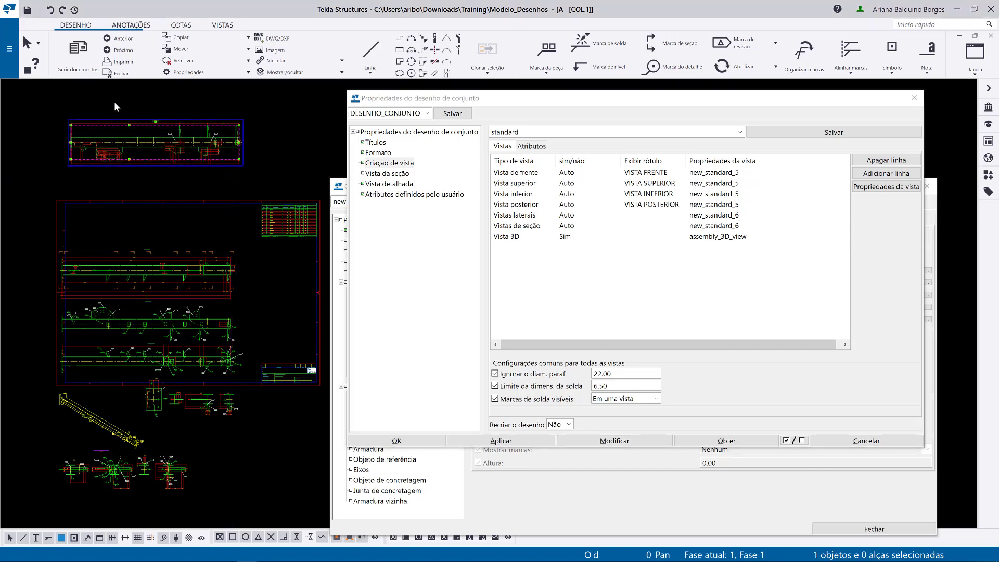
scroll(155, 118, "up", 8)
scroll(203, 312, "down", 8)
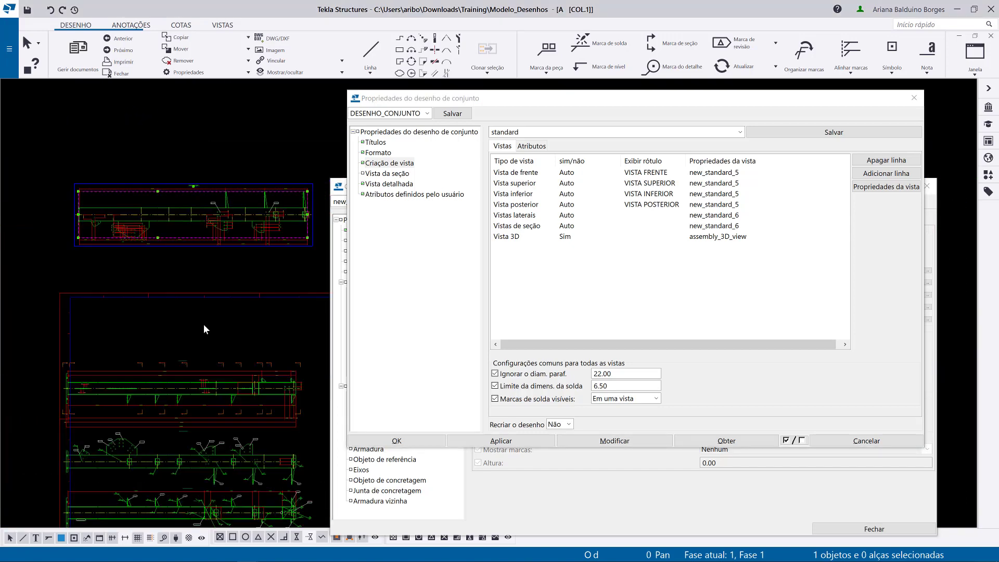
Examine the titles of the front, bottom and rear views remaining inside the drawing frame
scroll(202, 266, "up", 5)
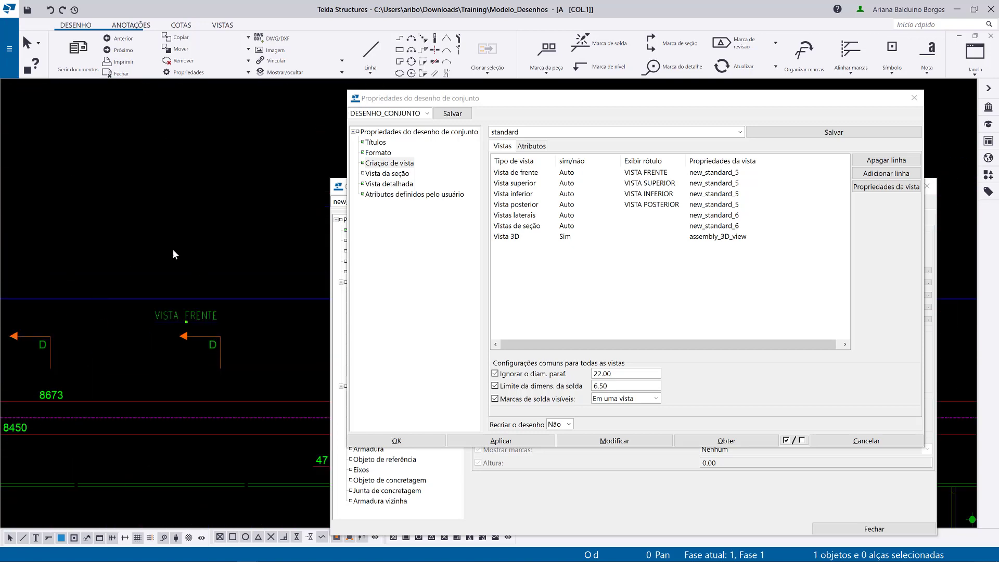
scroll(143, 285, "down", 5)
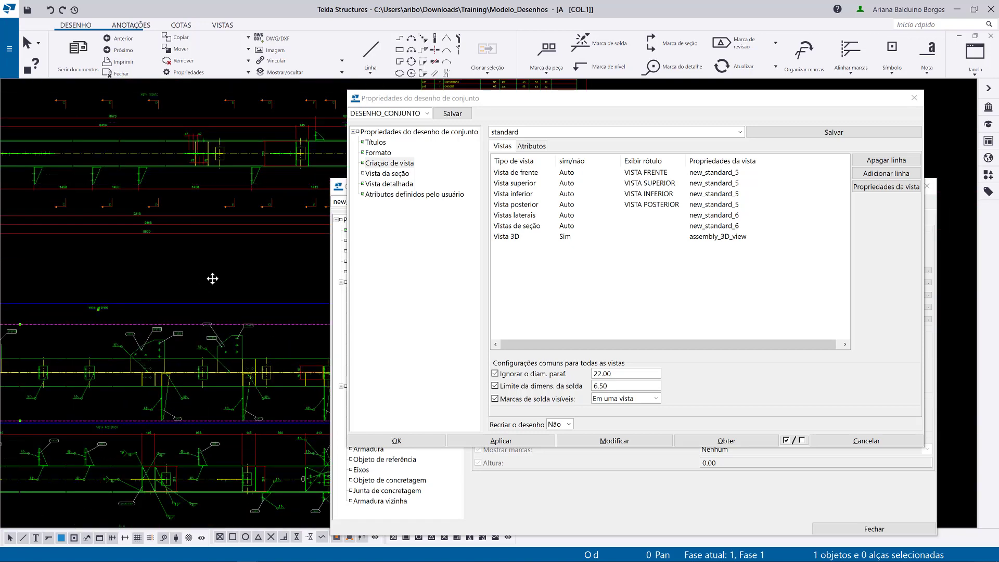
scroll(172, 281, "up", 5)
scroll(204, 314, "down", 4)
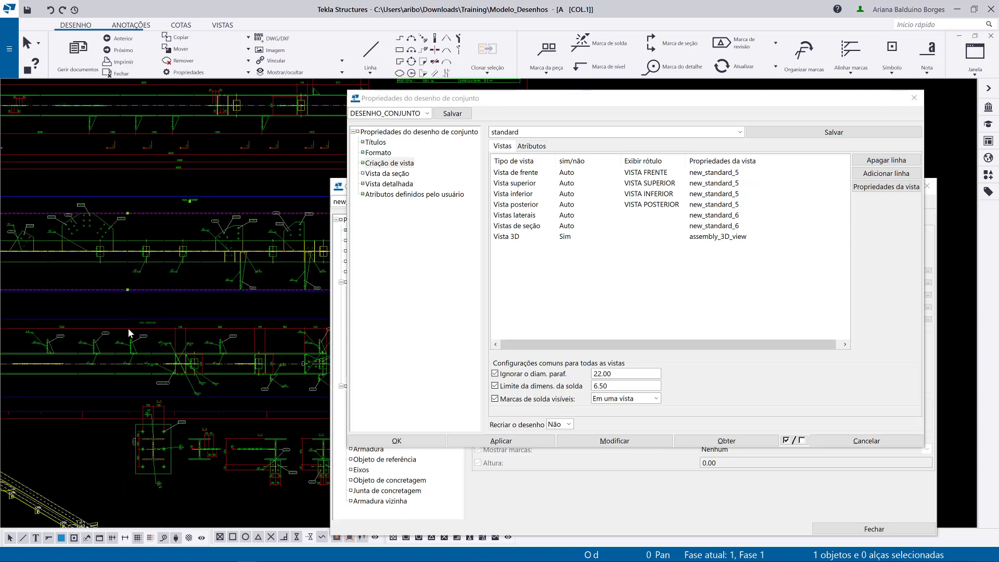
scroll(208, 275, "up", 4)
scroll(169, 302, "down", 5)
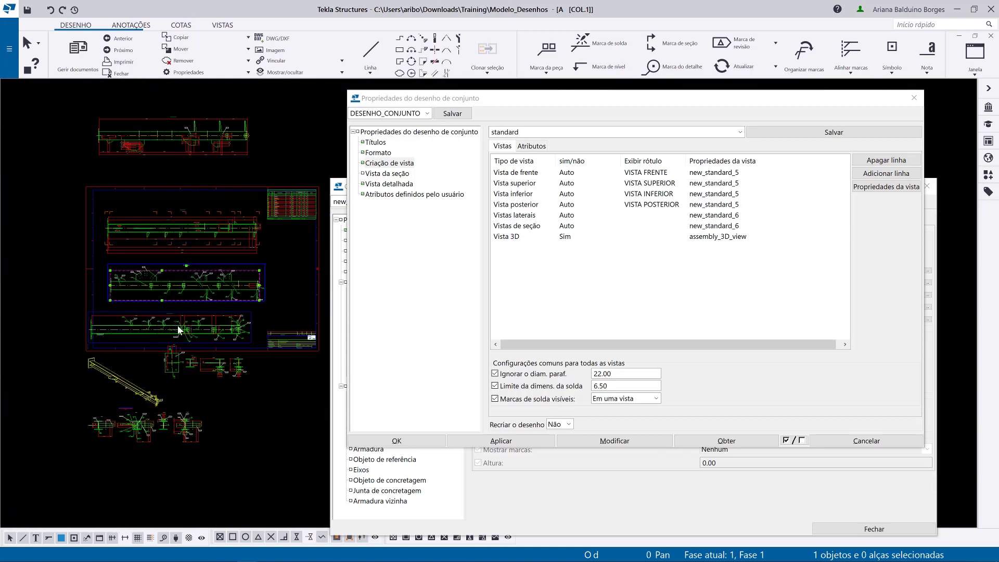
middle_click_drag(160, 360, 164, 360)
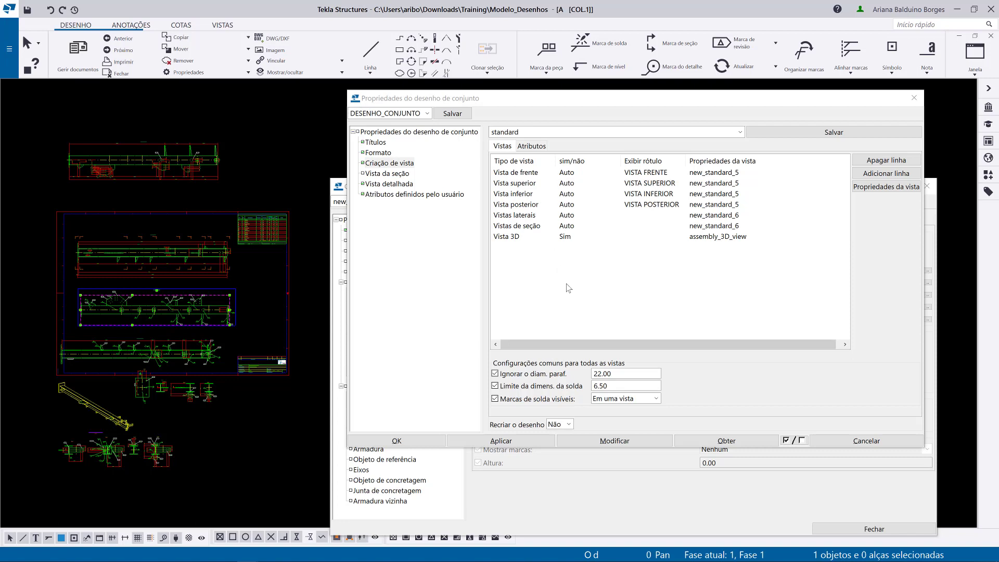
Add a second Vista de frente row to the view creation list with its creation option set to Sim
left_click(575, 297)
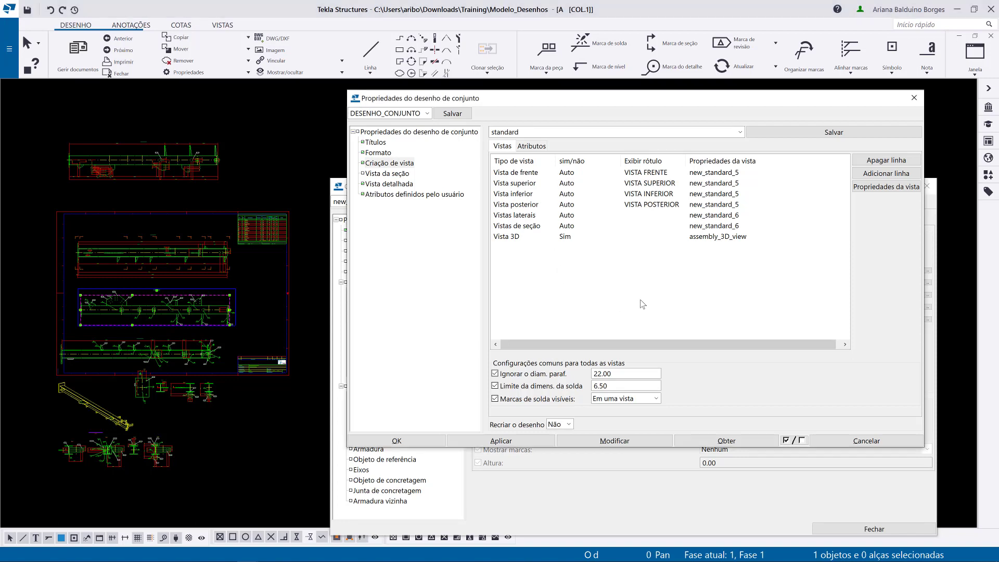
left_click(877, 178)
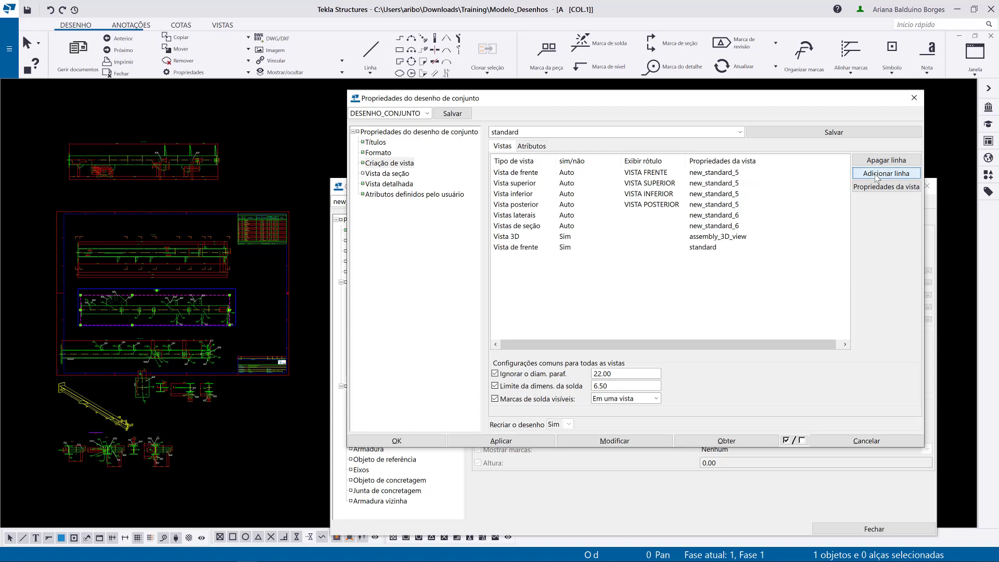
left_click(507, 251)
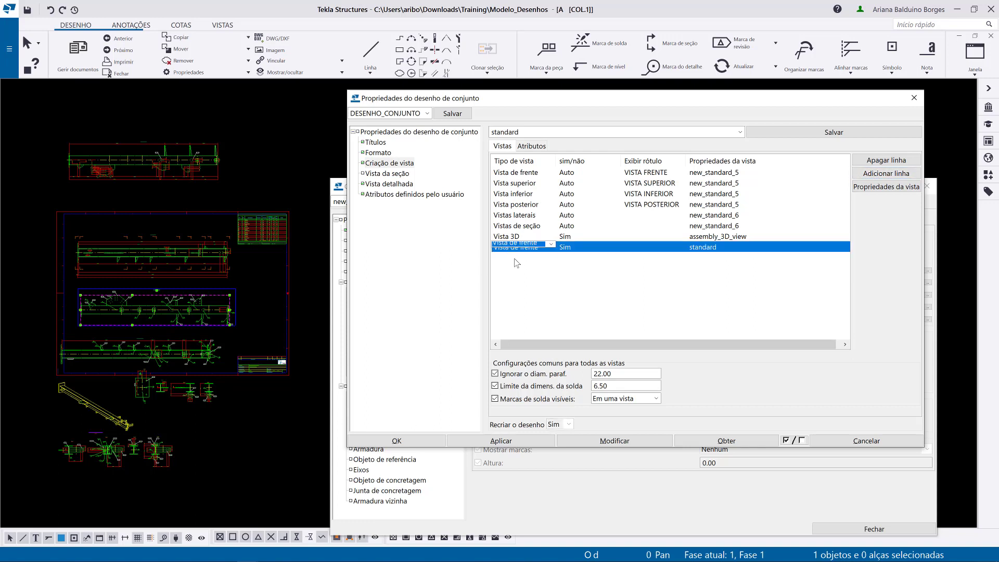
left_click(514, 258)
left_click(565, 246)
left_click(577, 246)
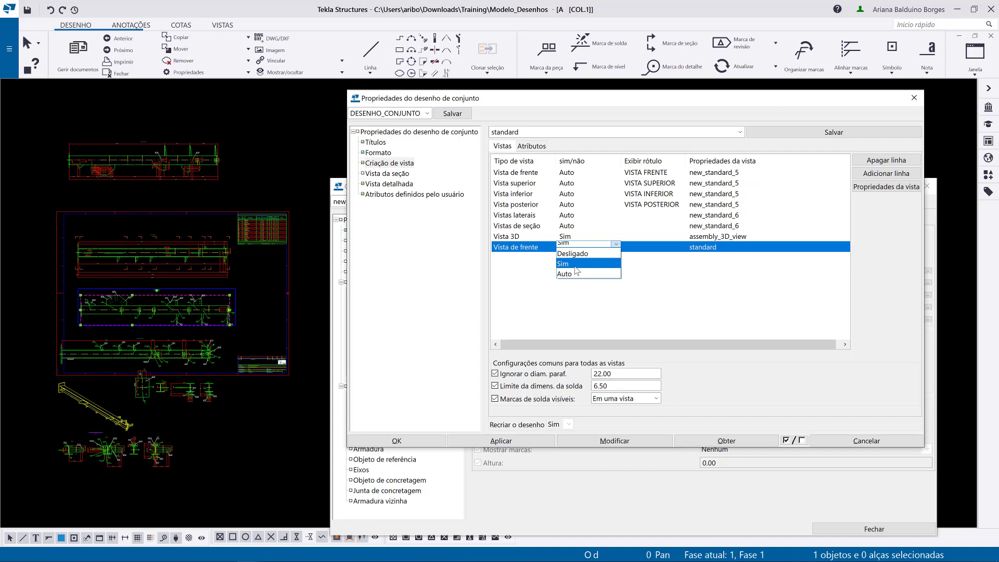
left_click(575, 266)
left_click(575, 267)
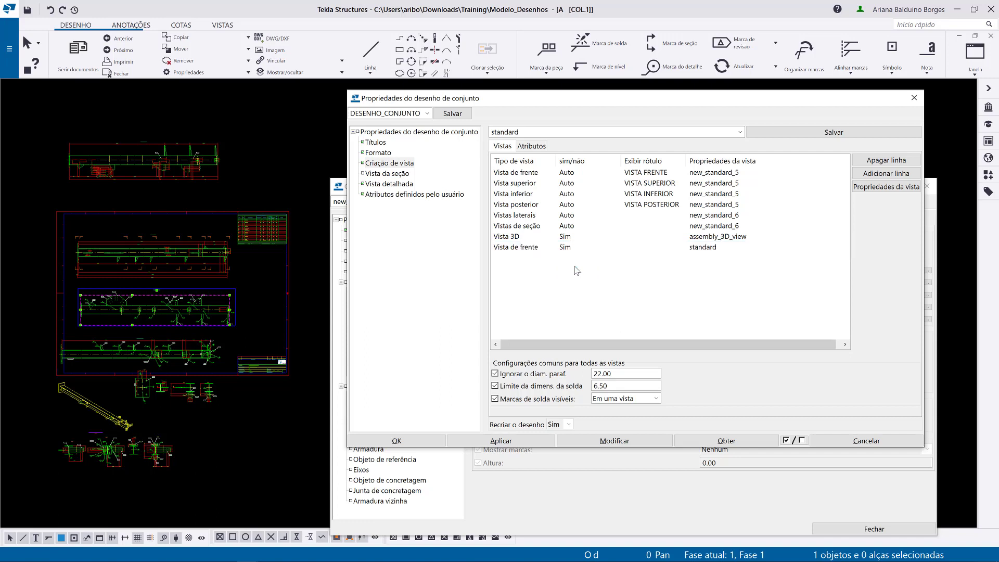
Check the view properties presets assigned to the added and the original Vista de frente rows in the view creation list
left_click(711, 250)
left_click(711, 249)
scroll(734, 267, "up", 3)
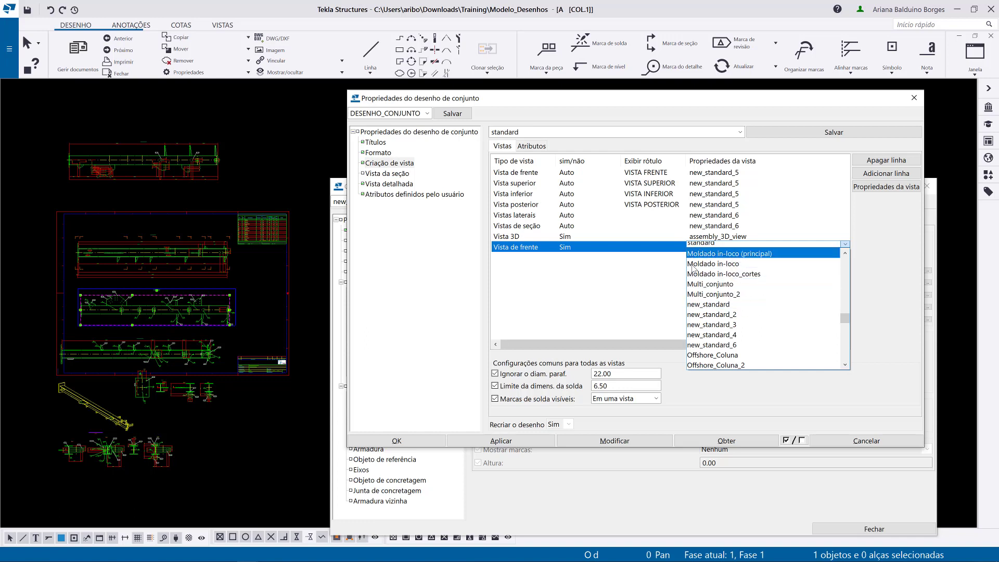
left_click(639, 288)
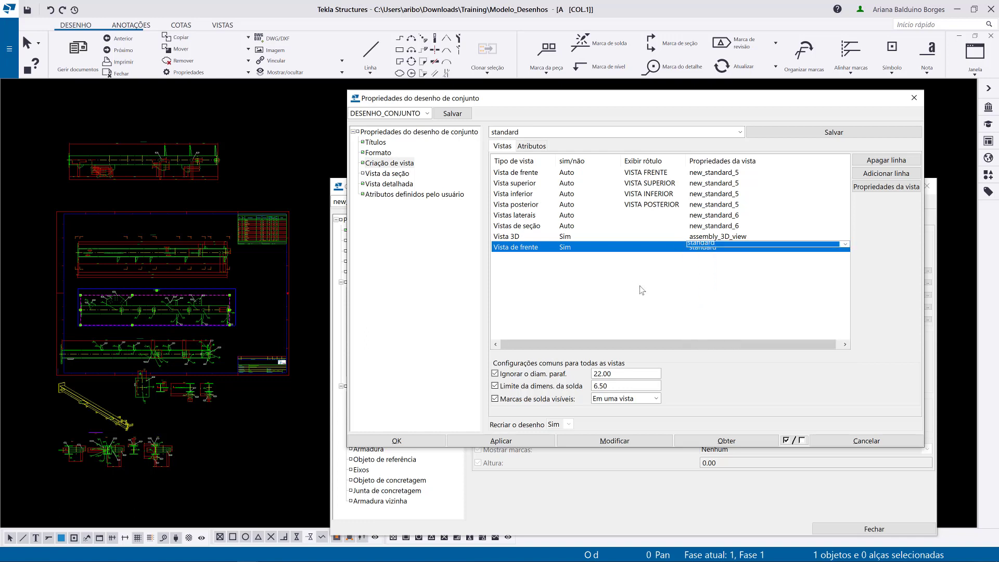
left_click(648, 305)
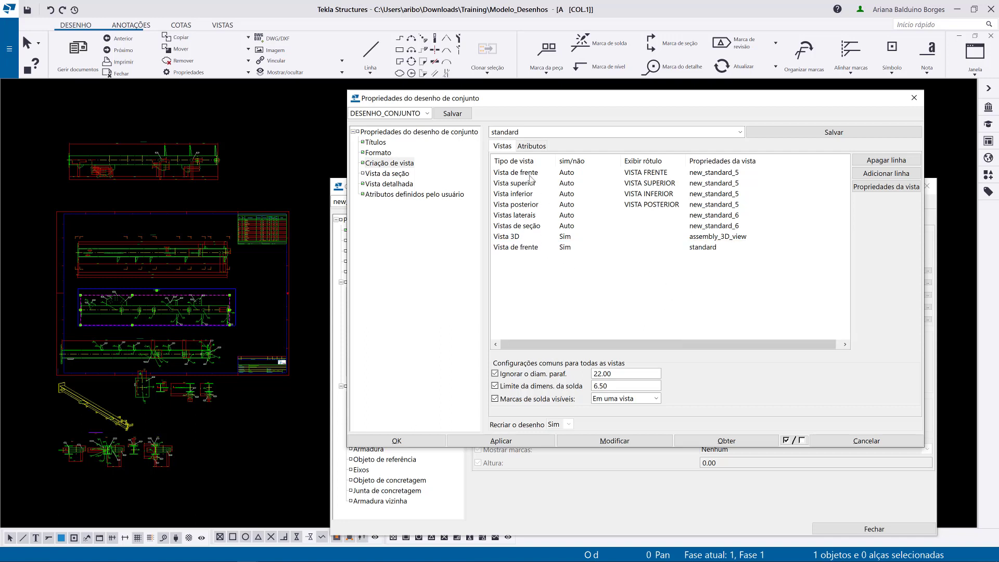
left_click(723, 174)
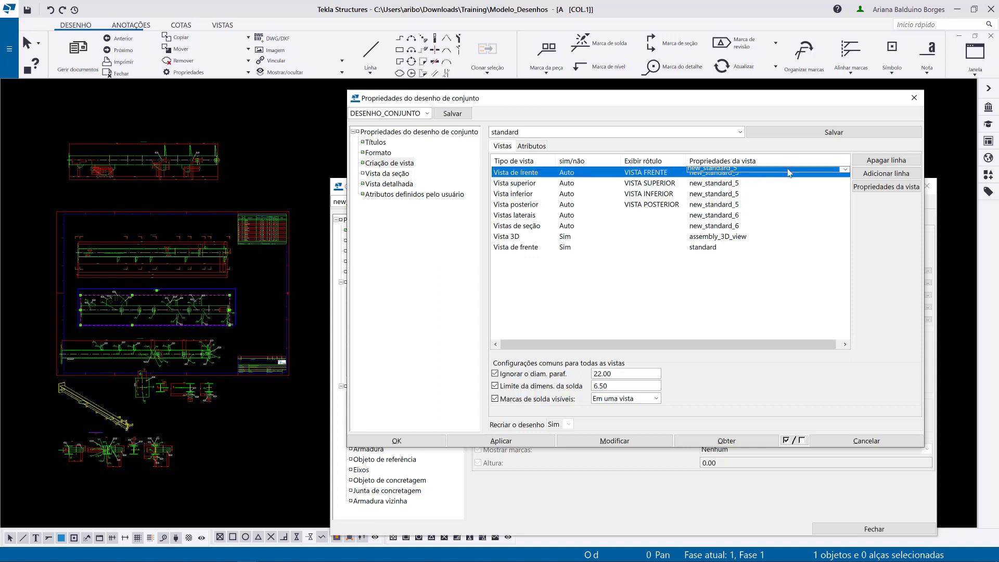
left_click(747, 170)
left_click(746, 171)
Keep standard as the view properties of the added Vista de frente row and recreate the drawing with the modified settings
left_click(712, 249)
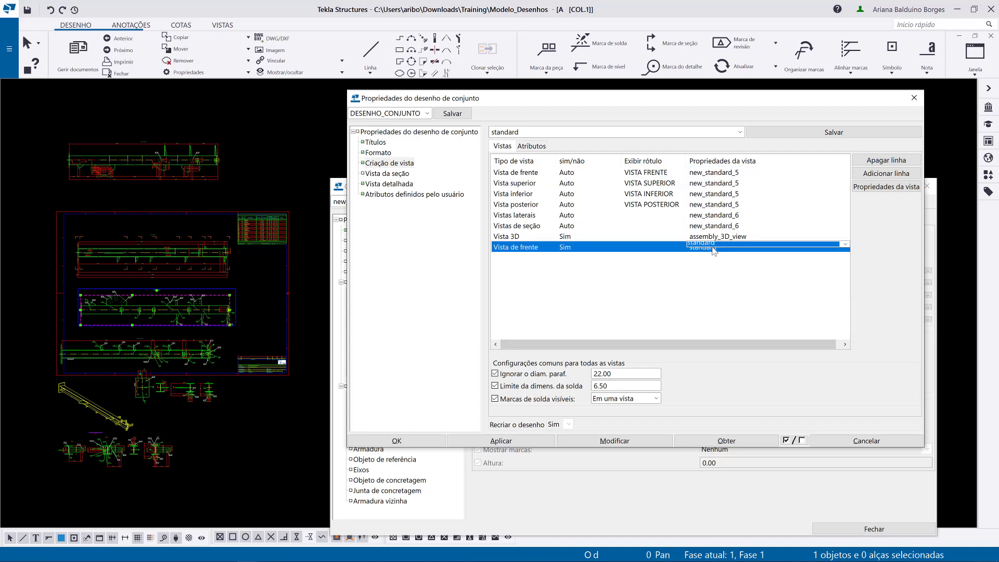
left_click(757, 248)
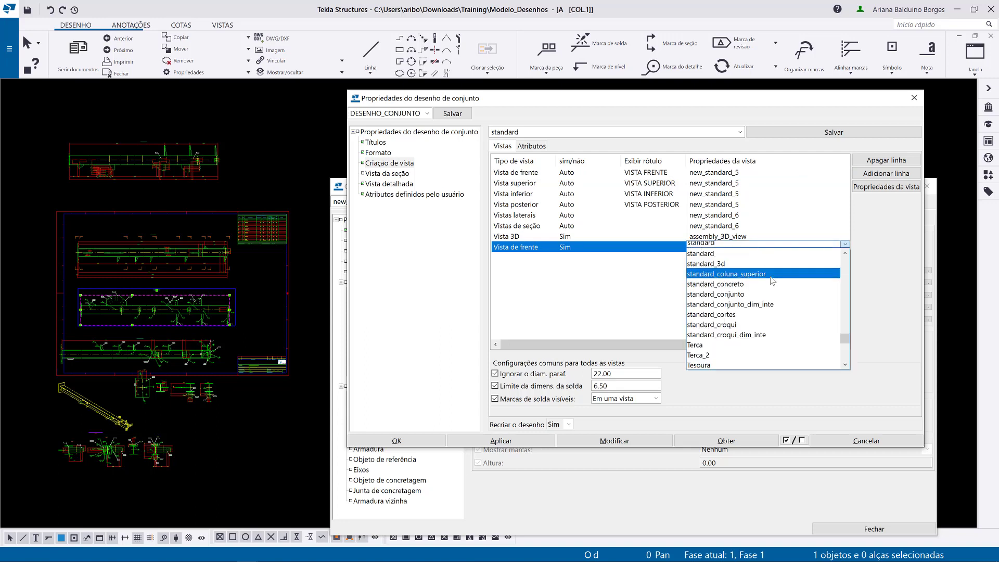
scroll(773, 294, "down", 6)
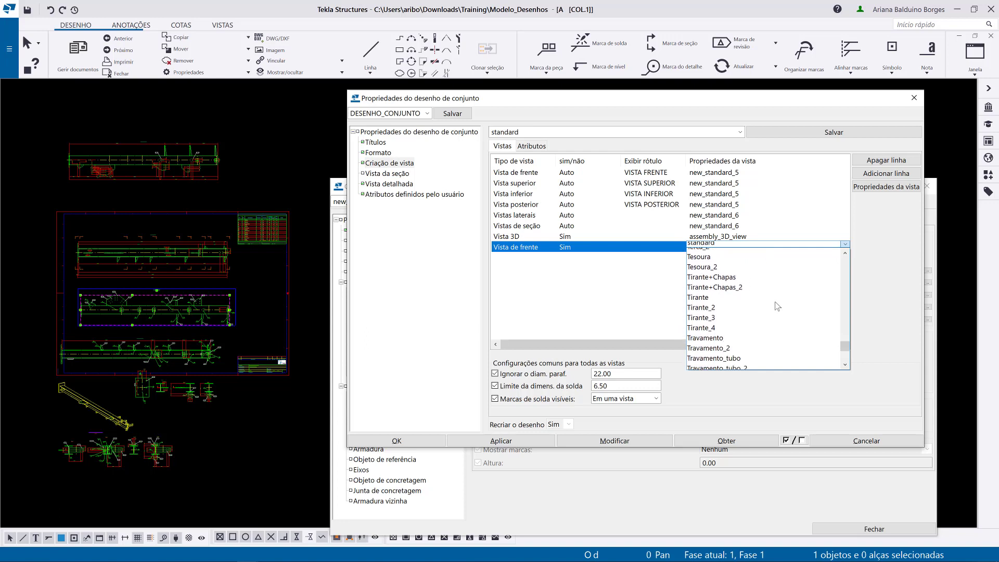
scroll(776, 310, "down", 3)
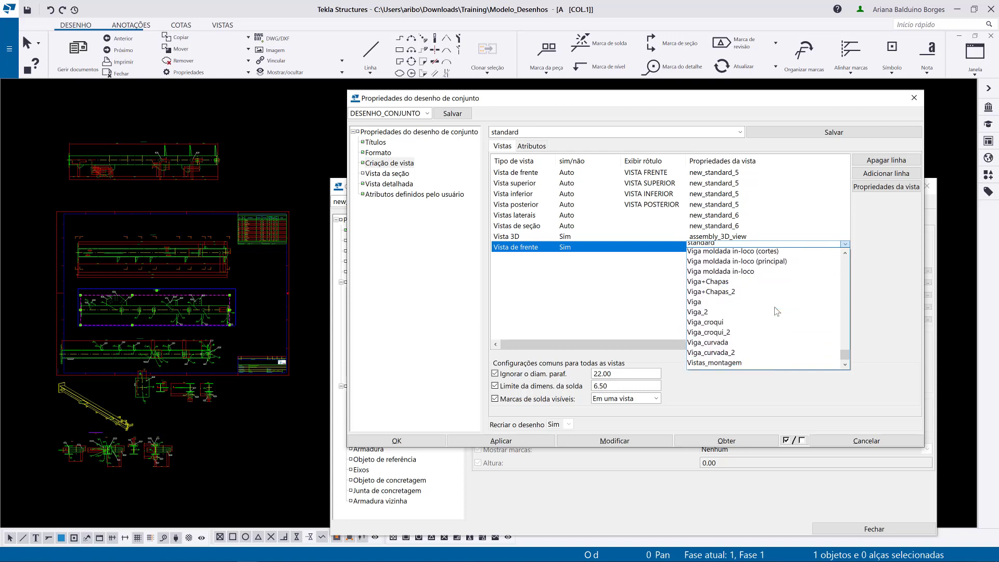
scroll(775, 311, "up", 8)
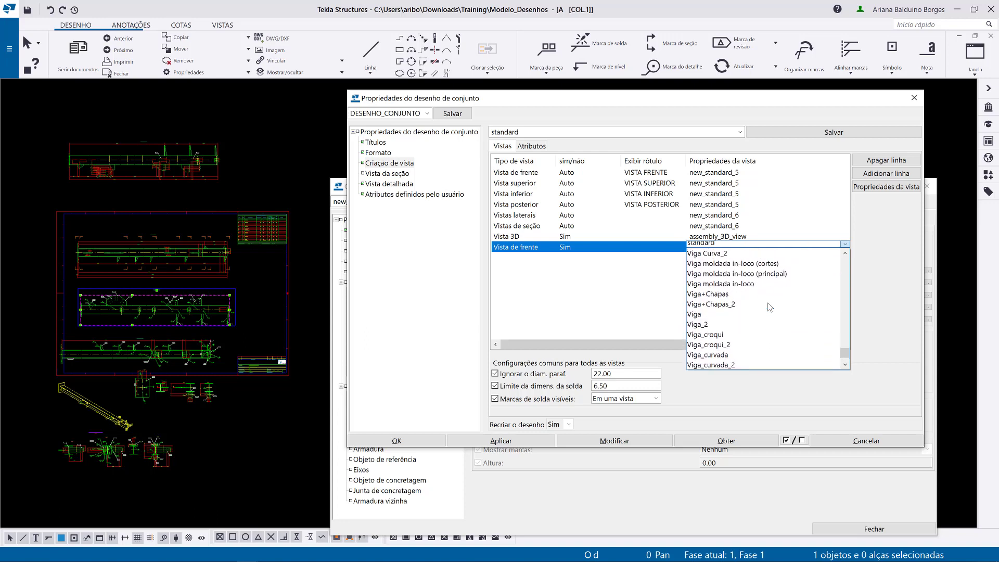
scroll(771, 310, "up", 7)
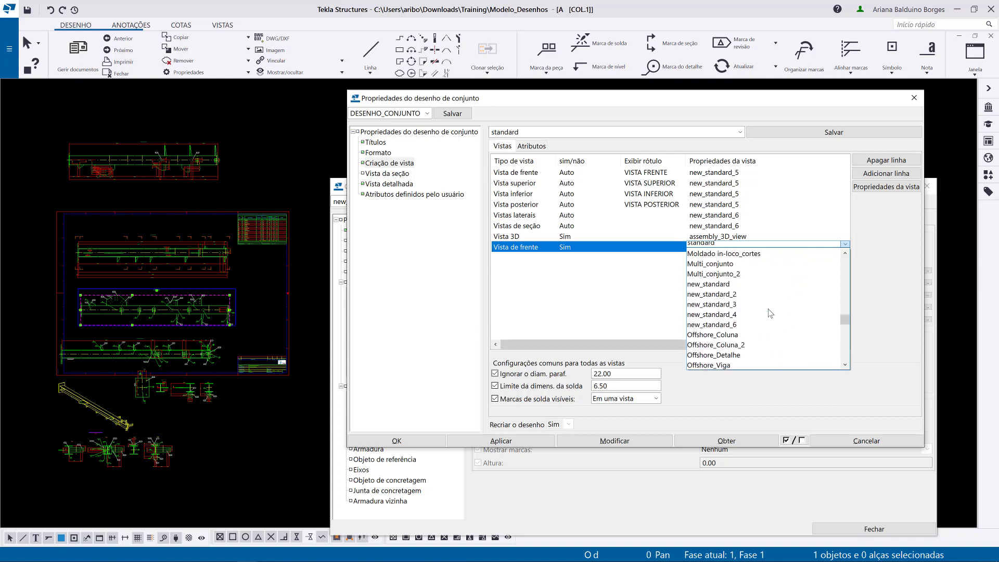
left_click(631, 288)
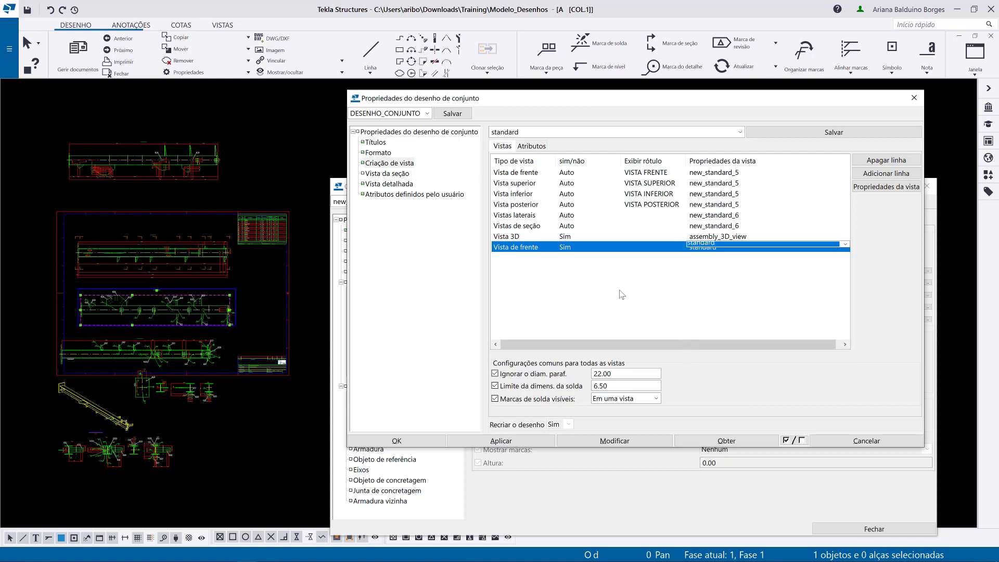
left_click(619, 291)
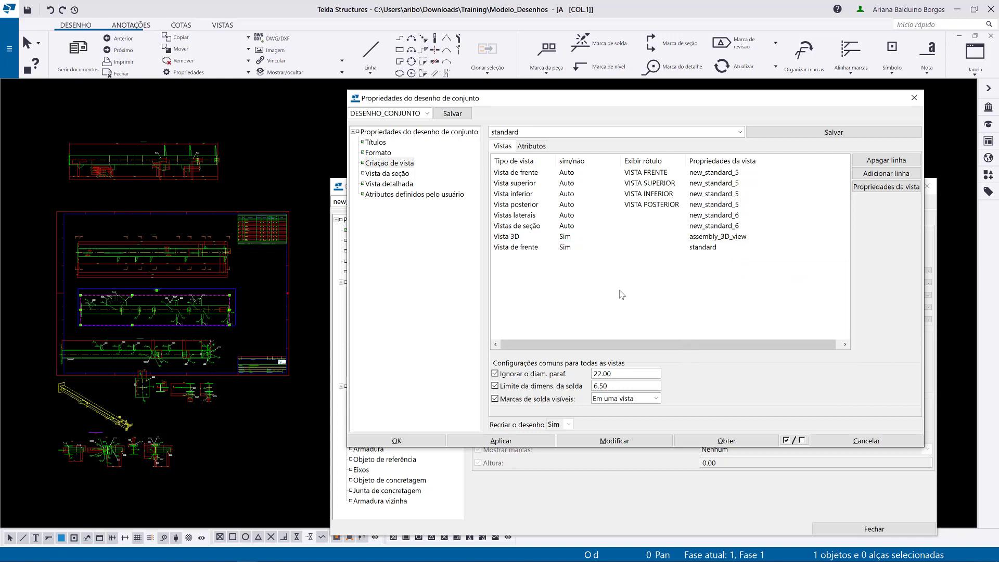
left_click(624, 444)
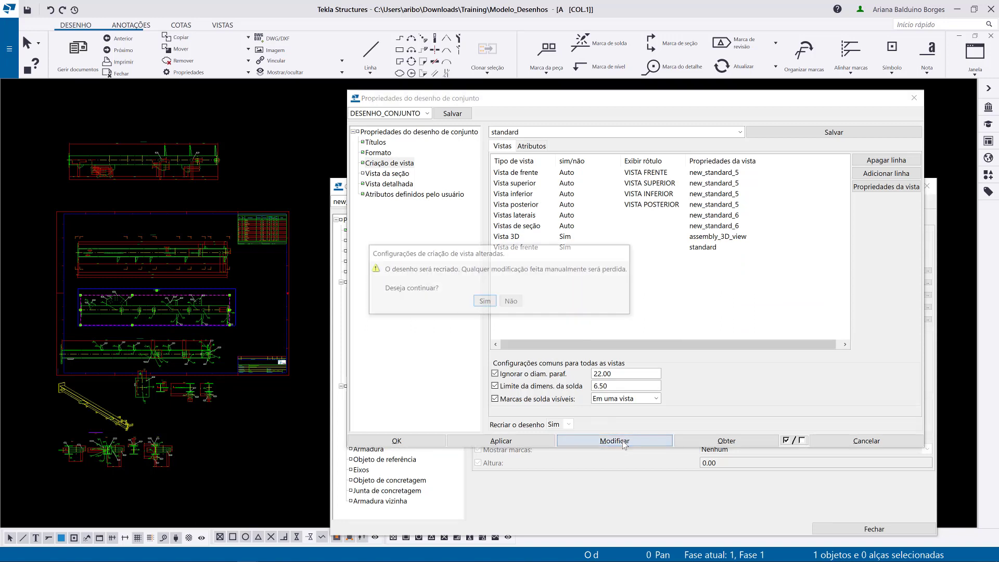
left_click(484, 302)
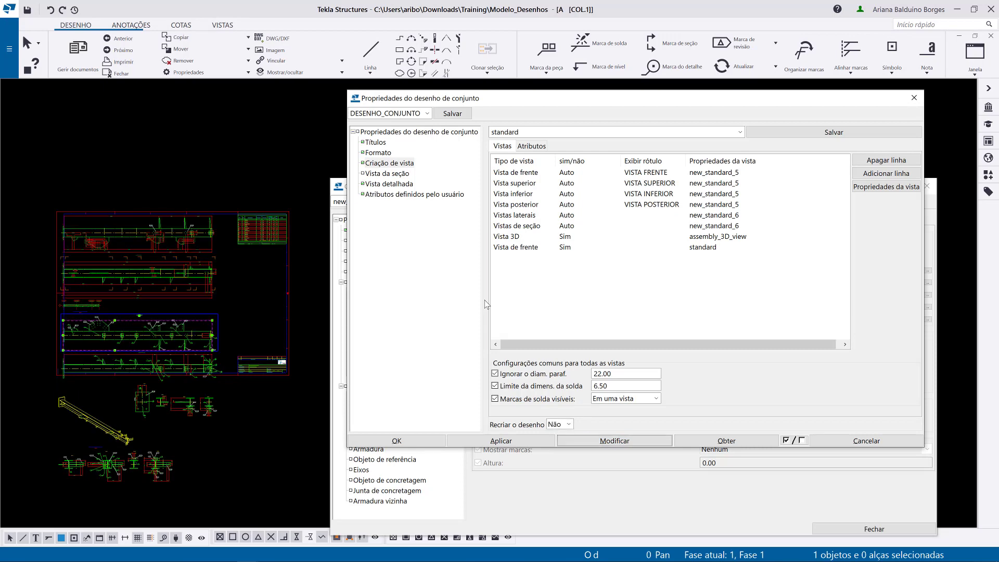
Move the small VISTA PRINCIPAL view out of the drawing frame into empty space beside it and check its title
scroll(83, 314, "up", 5)
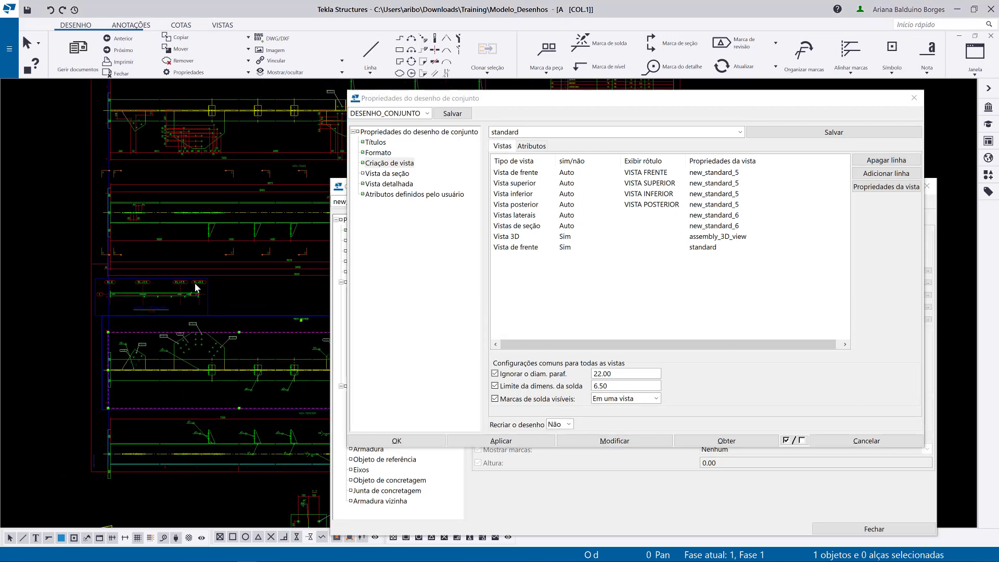
scroll(225, 324, "down", 2)
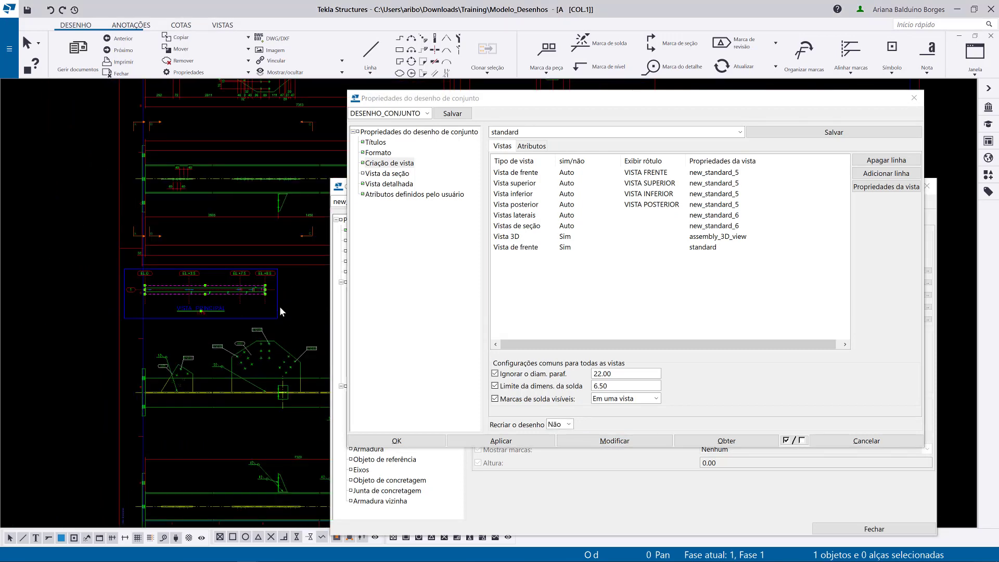
left_click_drag(278, 307, 62, 294)
middle_click_drag(134, 301, 284, 300)
scroll(68, 277, "up", 5)
left_click(212, 366)
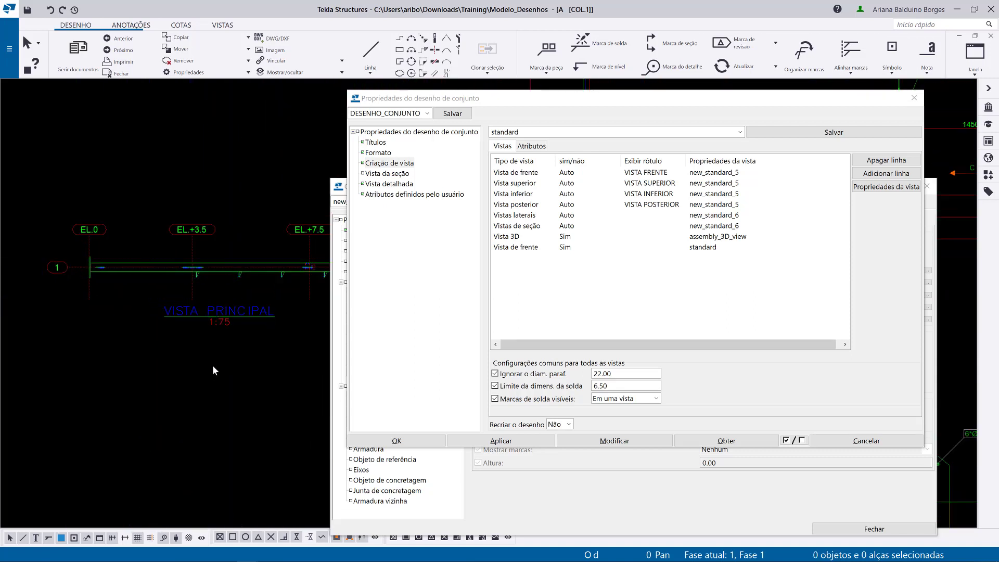
scroll(158, 335, "down", 2)
left_click(209, 319)
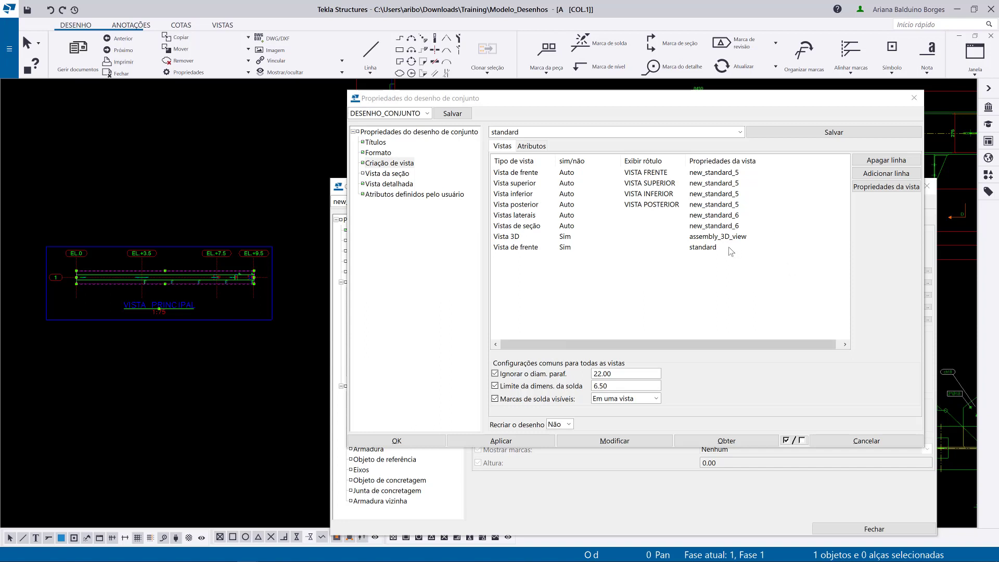
left_click(151, 419)
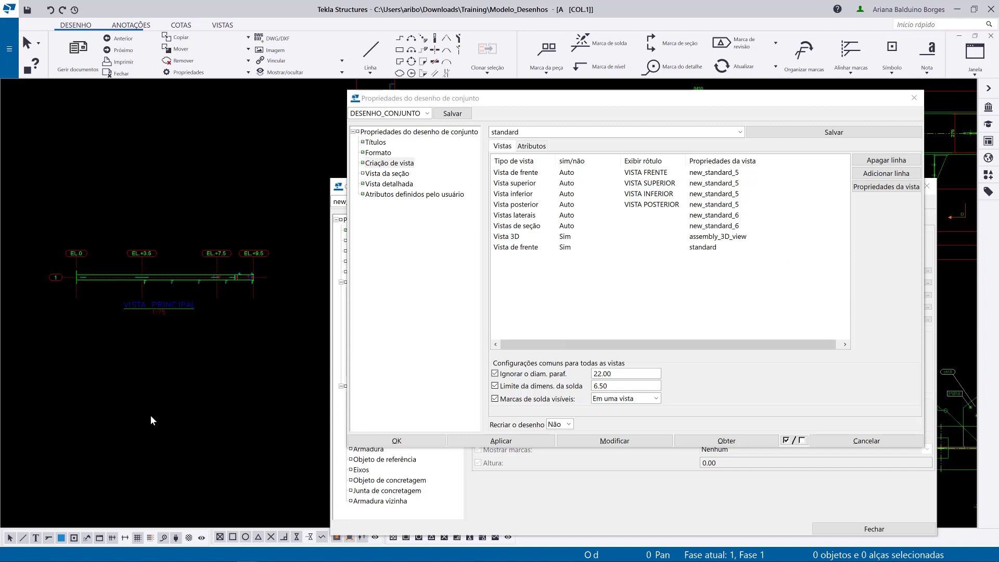
left_click(220, 321)
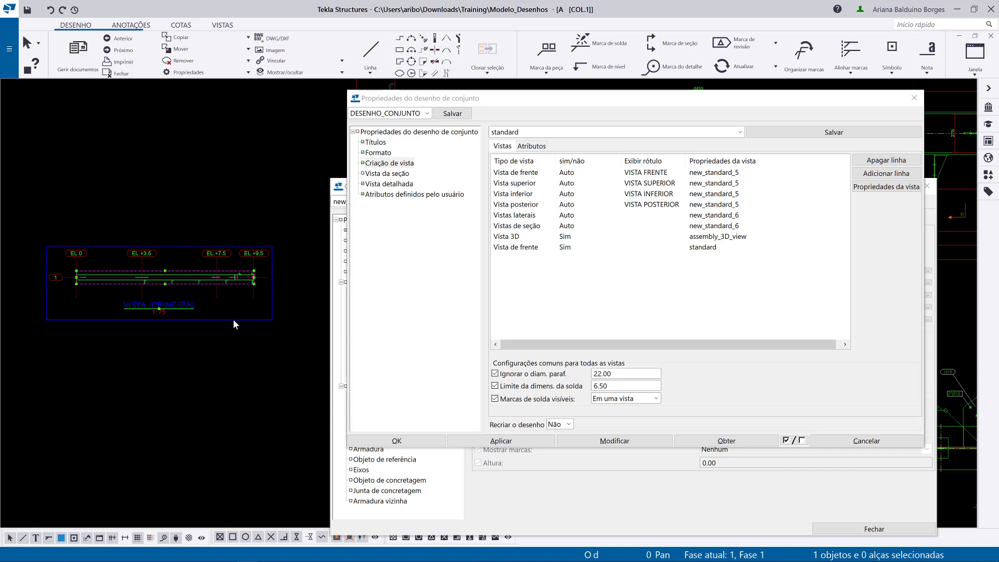
Examine the VISTA PRINCIPAL view's scale and the content of its A1 title mark, then close all properties dialogs
double_click(232, 319)
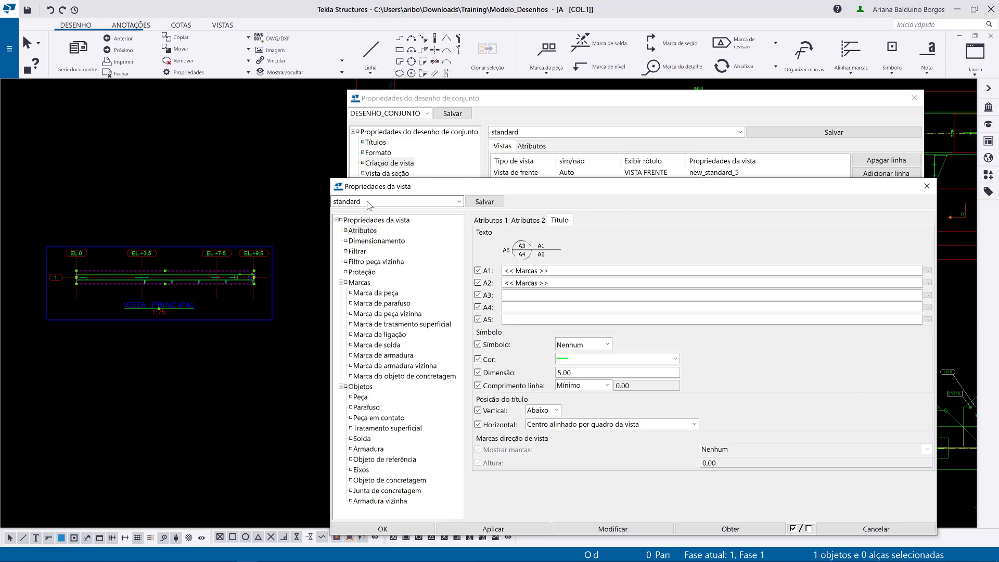
left_click(489, 221)
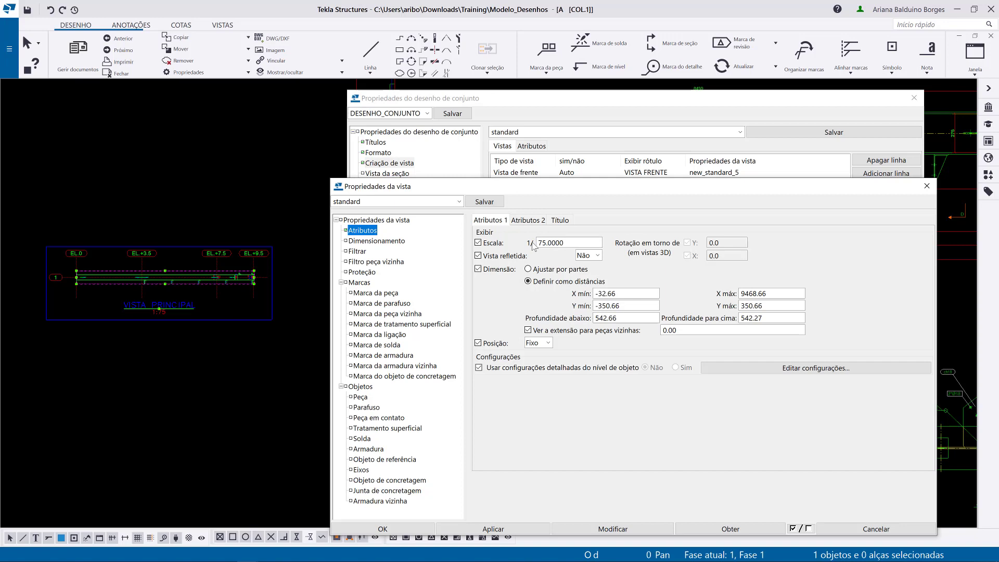
left_click(560, 220)
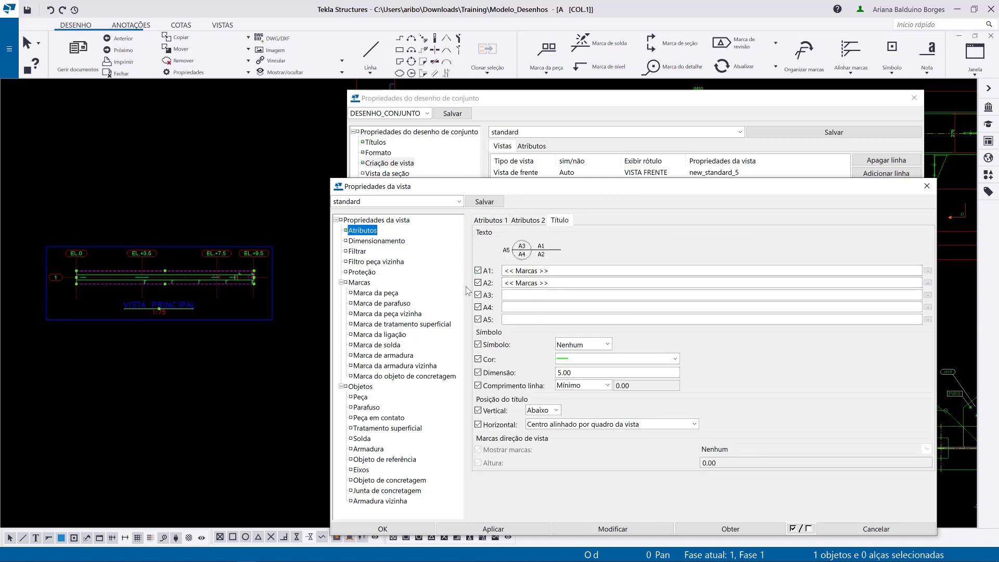
left_click(927, 271)
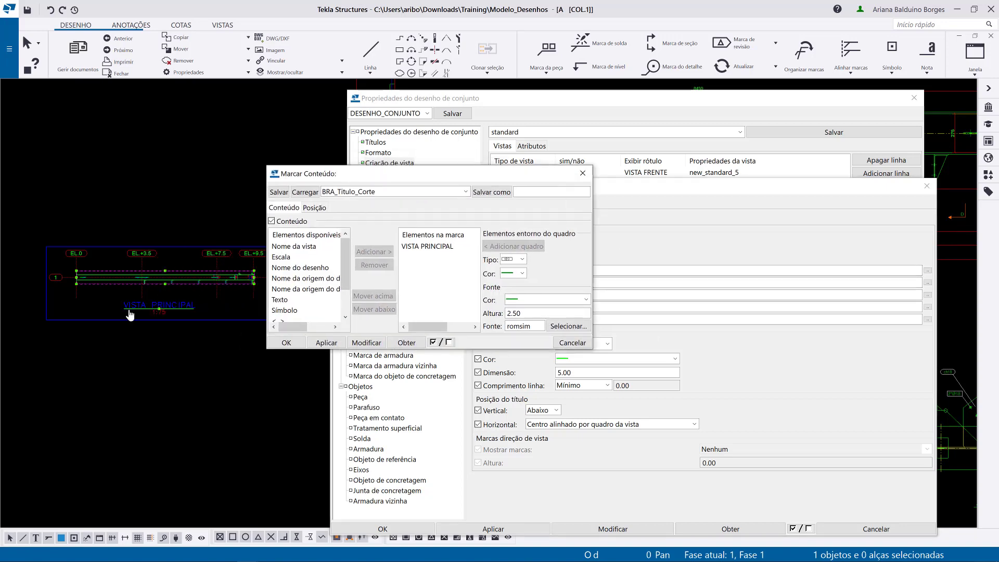
scroll(160, 300, "up", 3)
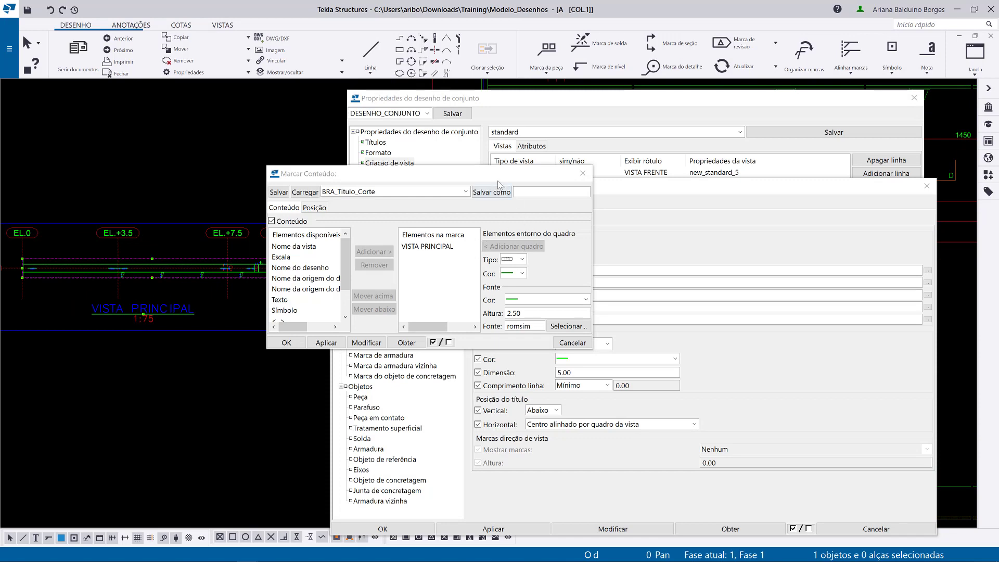
left_click(417, 248)
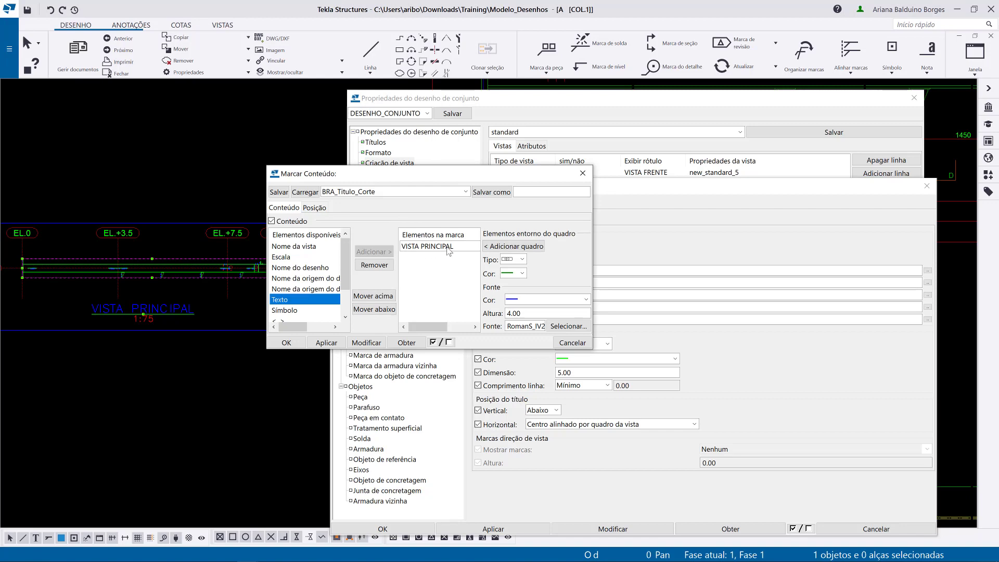
left_click(583, 173)
left_click(926, 186)
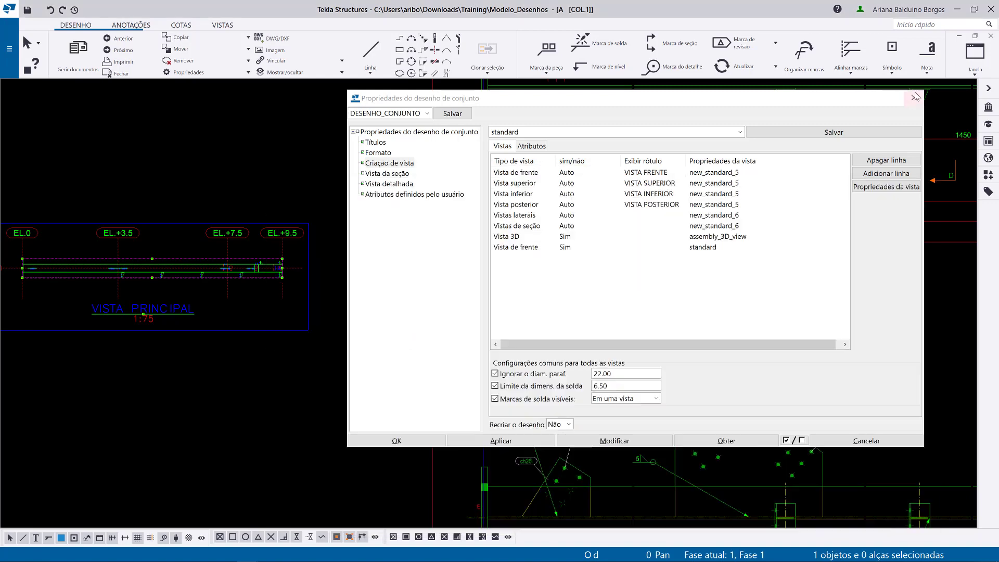
left_click(914, 98)
Move the VISTA SUPERIOR view up above the drawing frame and check its title
scroll(439, 326, "down", 10)
middle_click_drag(608, 334, 514, 426)
scroll(515, 426, "down", 1)
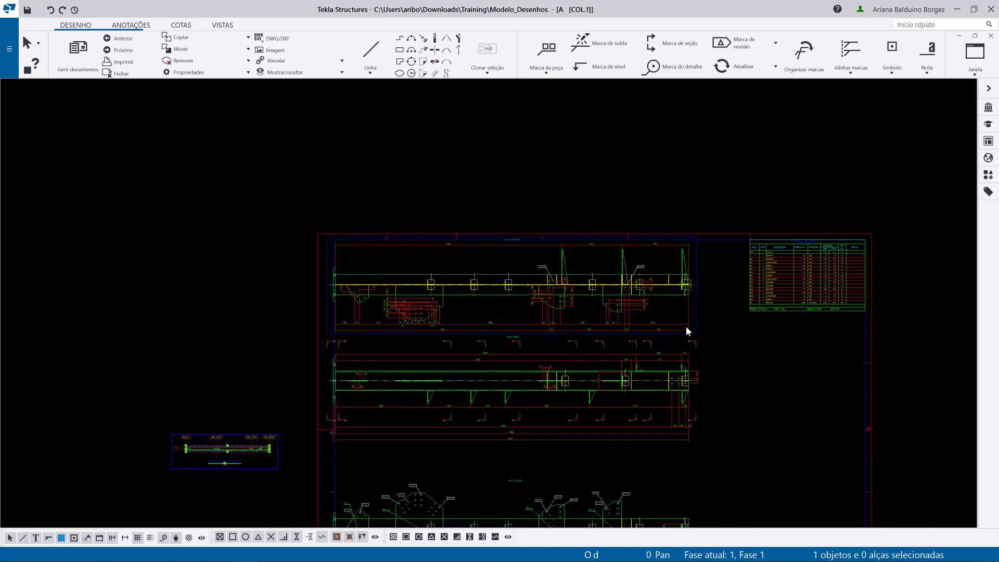
left_click(698, 313)
left_click_drag(697, 323, 652, 200)
scroll(472, 124, "up", 4)
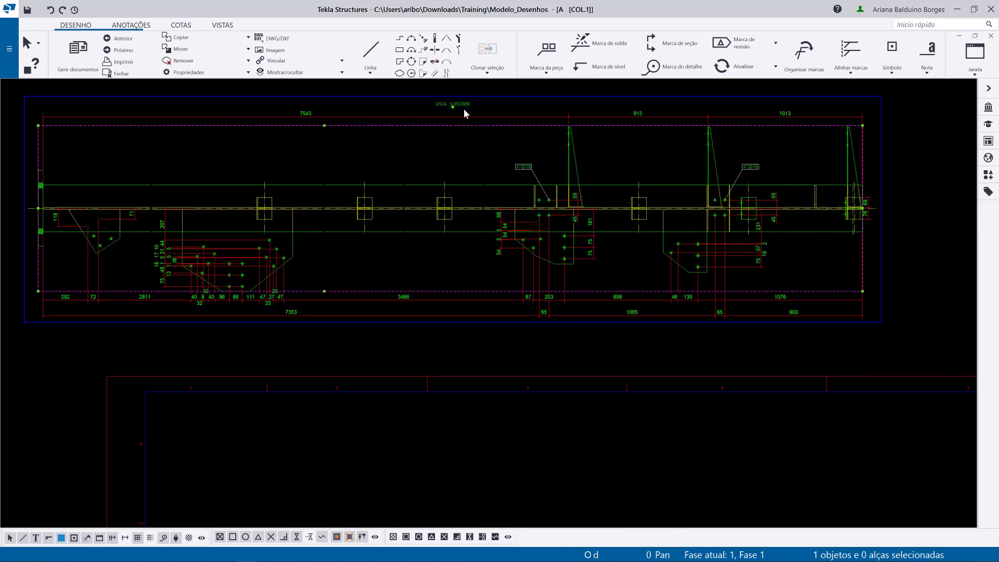
Examine the VISTA SUPERIOR view's scale and the content of its A1 title mark, then close both dialogs
double_click(516, 97)
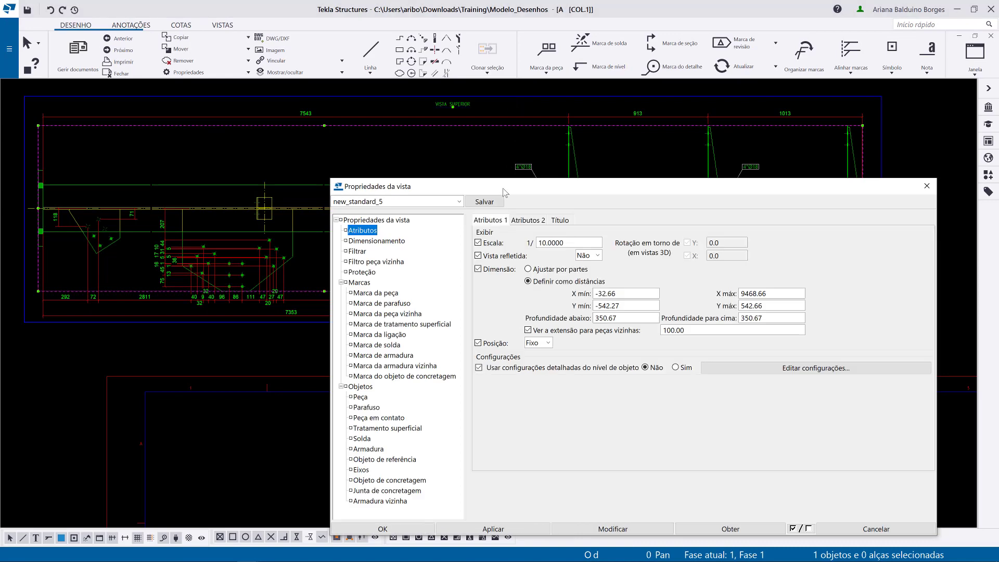
mouse_move(296, 201)
middle_mouse_down()
mouse_move(215, 250)
mouse_move(255, 239)
mouse_move(184, 243)
middle_mouse_up()
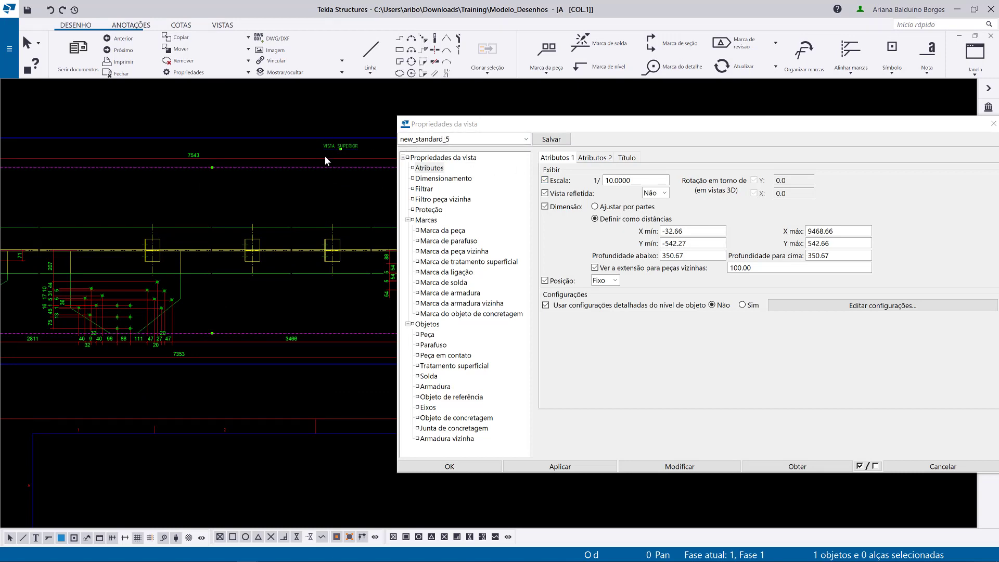
double_click(648, 180)
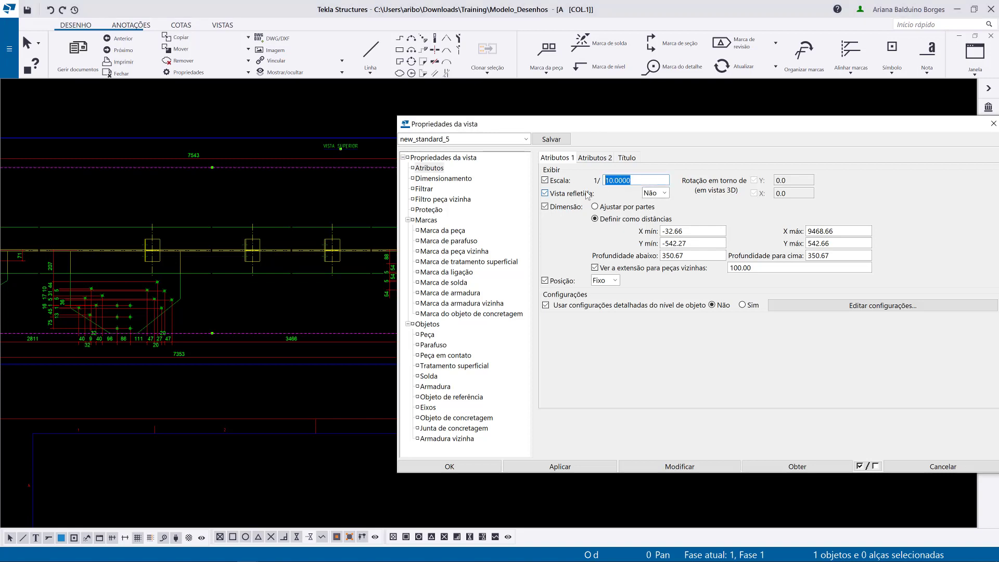
left_click(625, 158)
left_click_drag(646, 129, 384, 183)
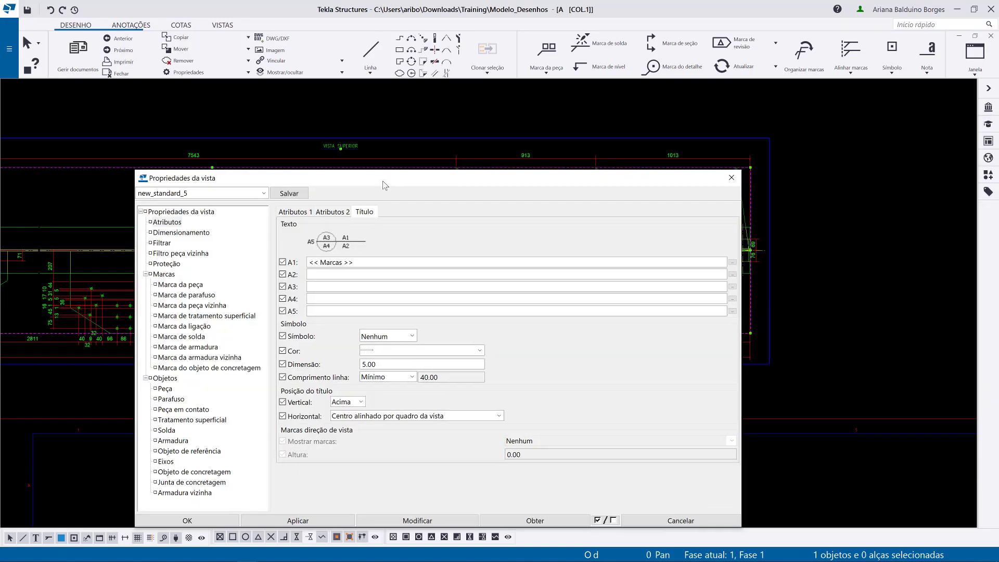
left_click(731, 262)
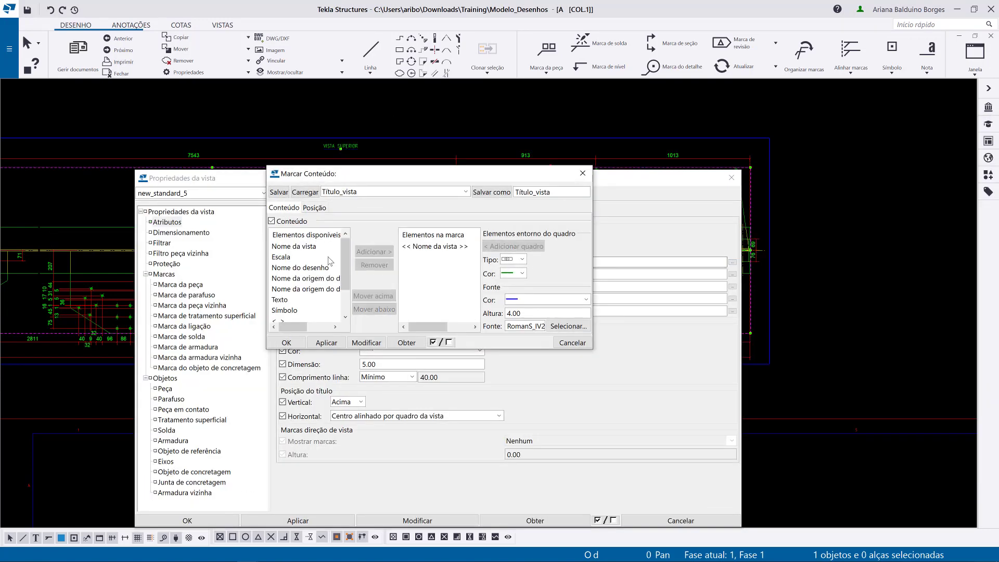
left_click(430, 246)
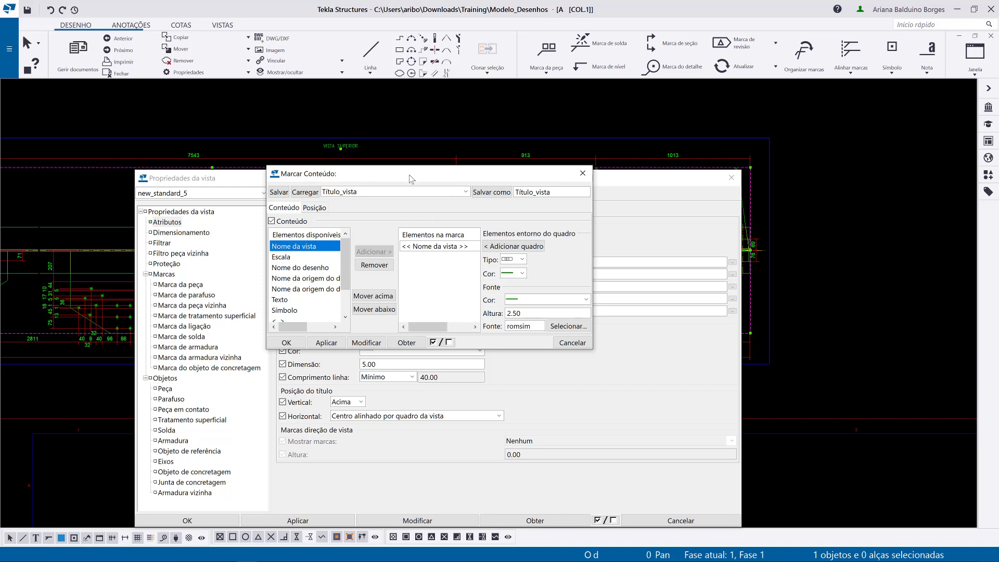
left_click_drag(411, 178, 433, 199)
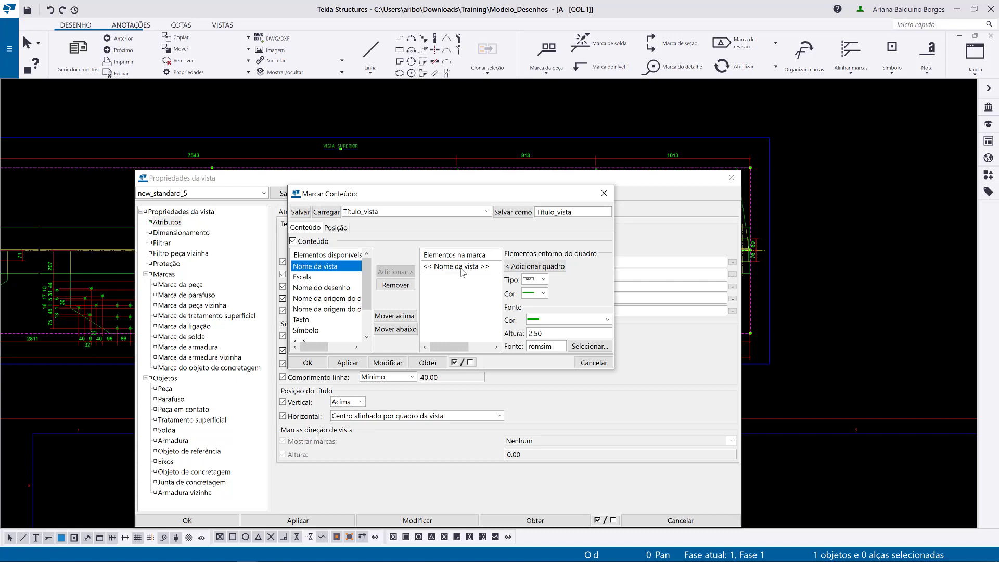
left_click(604, 193)
left_click(731, 178)
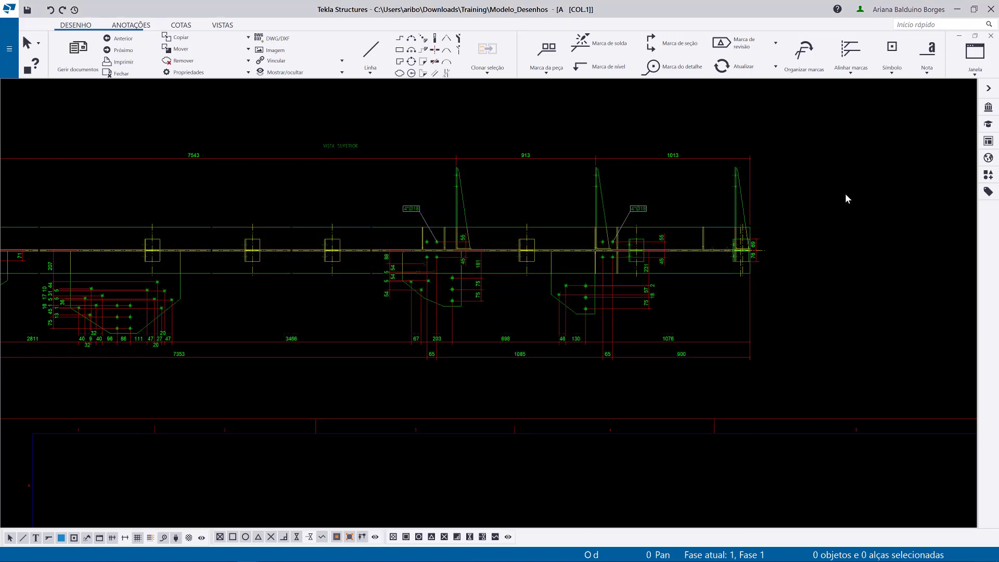
Check the front and top view labels in the assembly drawing's view creation settings against the views on the sheet
double_click(897, 170)
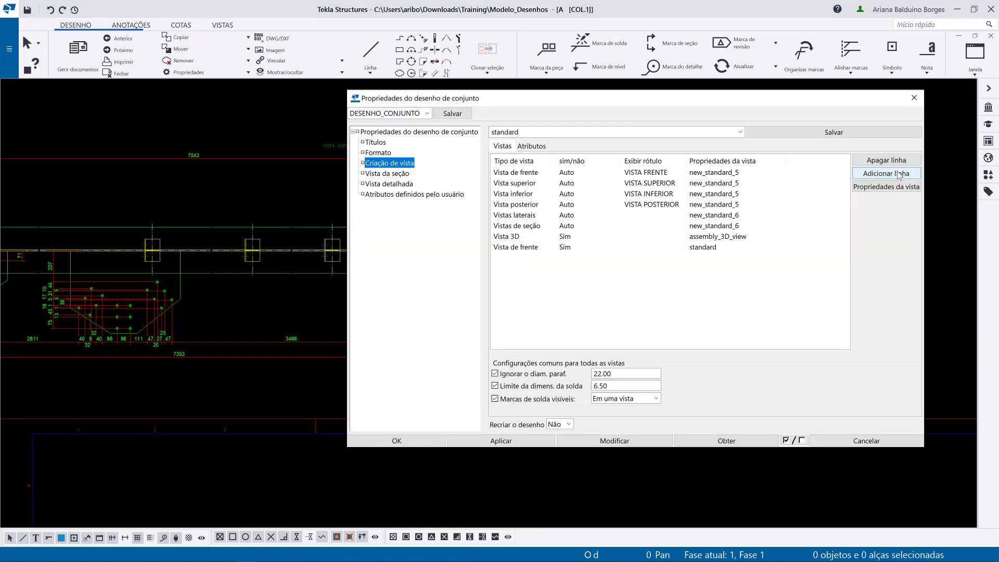
left_click(650, 172)
left_click(651, 183)
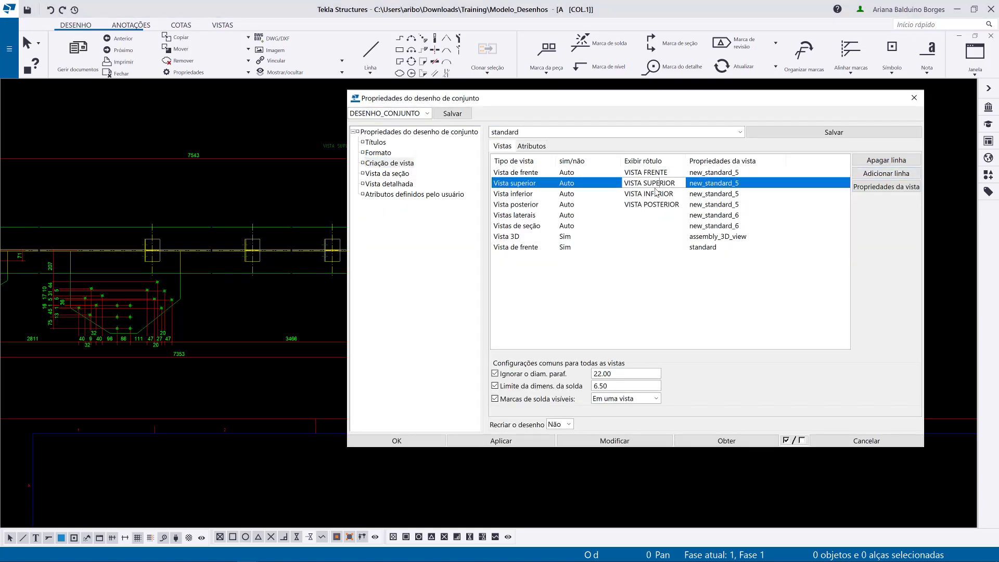
scroll(254, 263, "down", 5)
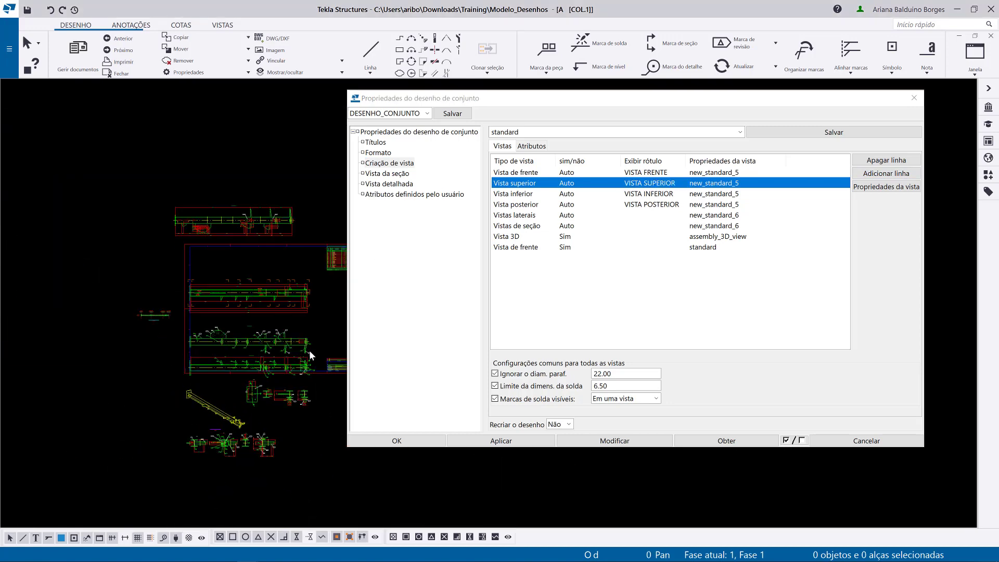
Delete the added Vista de frente row that uses the standard view properties and recreate the drawing with the modified settings
left_click(528, 250)
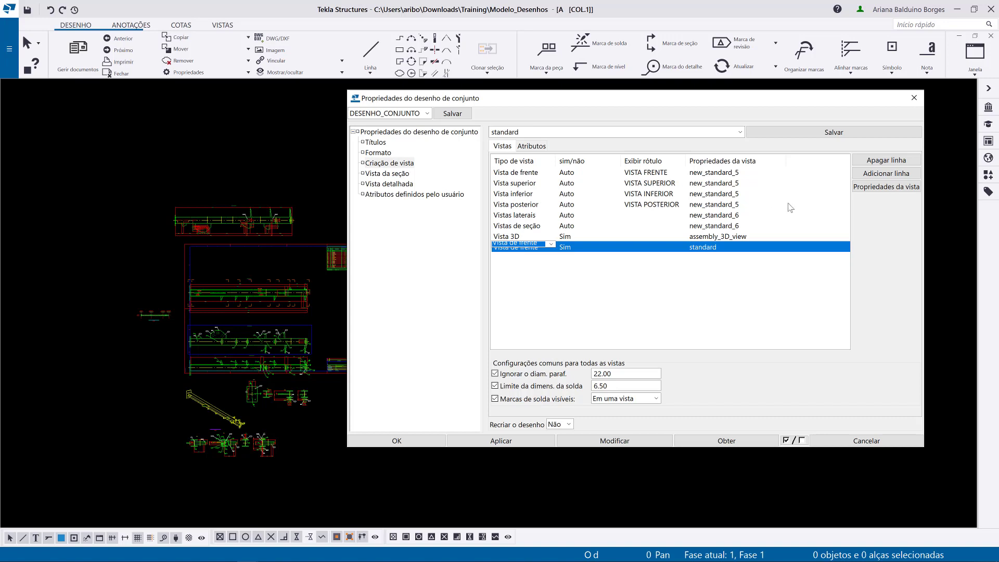
left_click(881, 162)
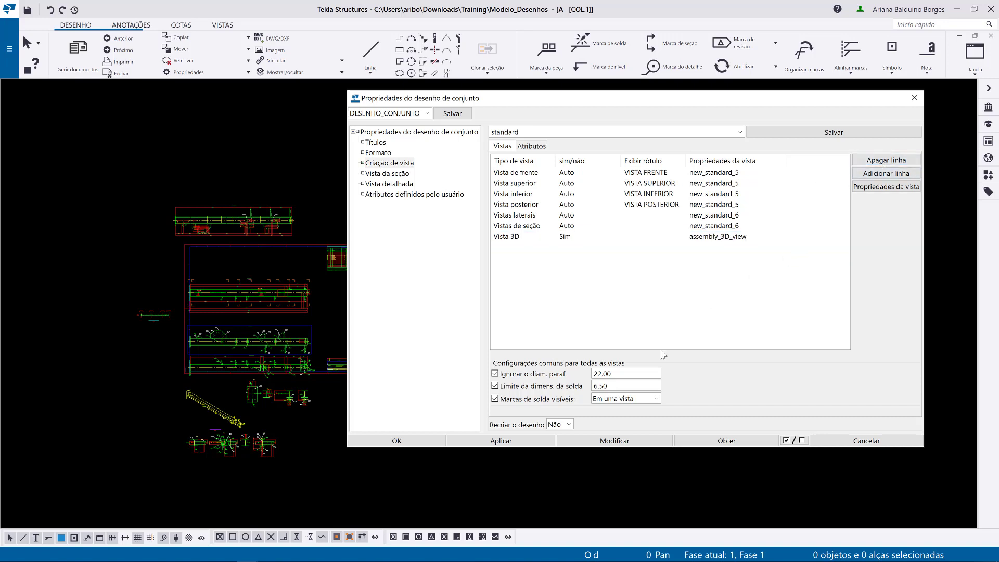
left_click(559, 424)
left_click(559, 444)
left_click(604, 444)
left_click(480, 306)
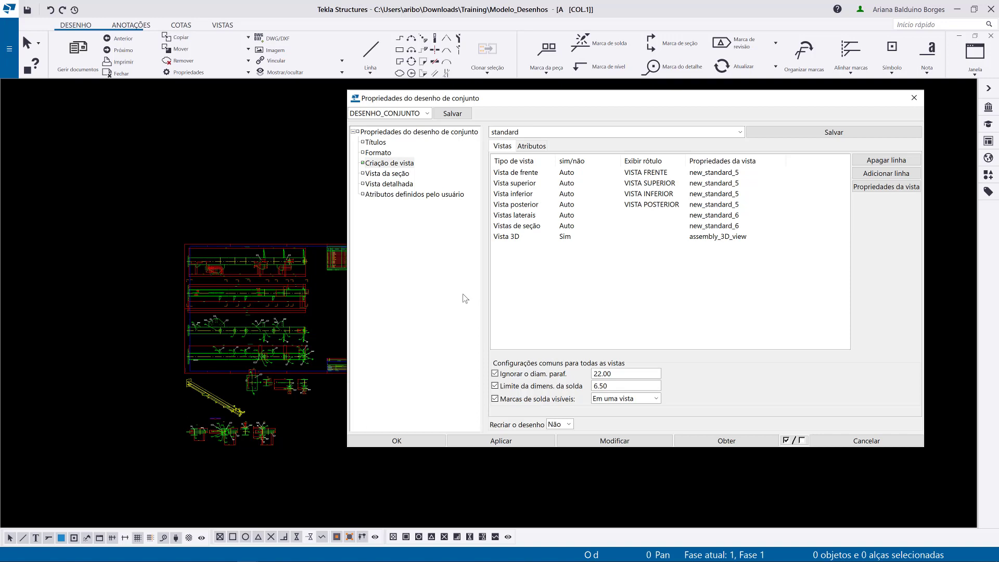
Review the view types and the labels of the front, top, bottom and back views in the view creation settings
left_click(389, 164)
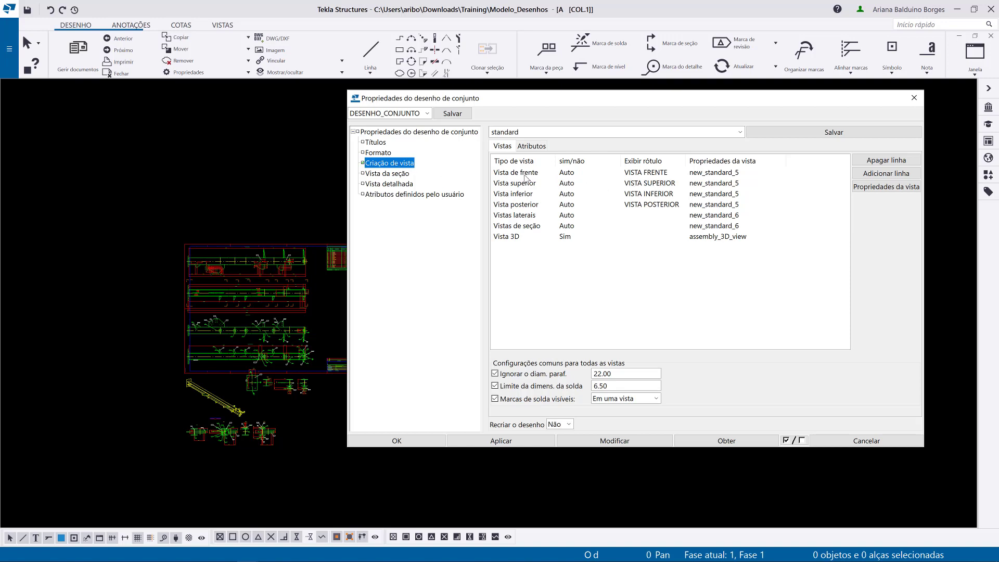
left_click(538, 206)
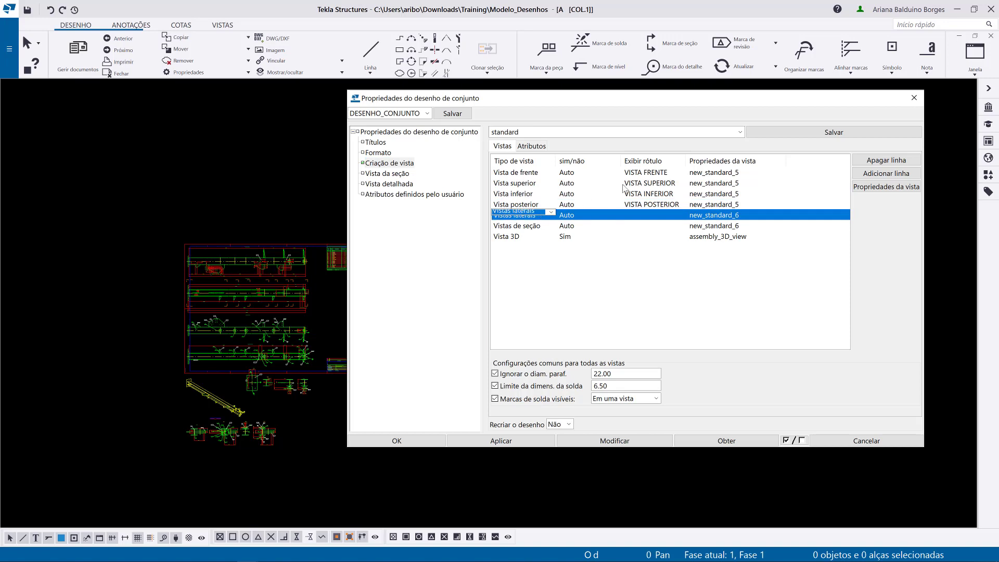
left_click(643, 172)
left_click(645, 183)
left_click(649, 193)
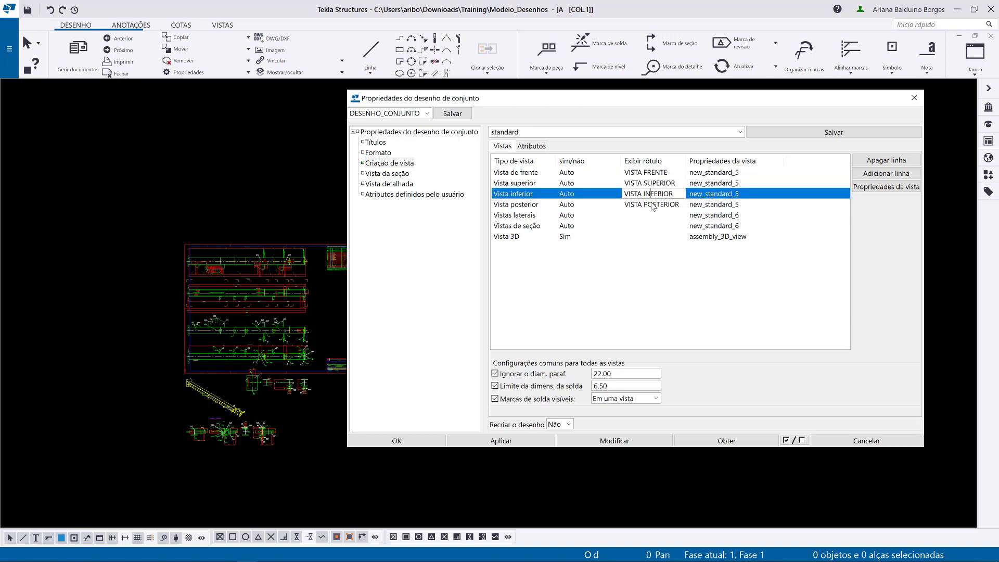
left_click(652, 204)
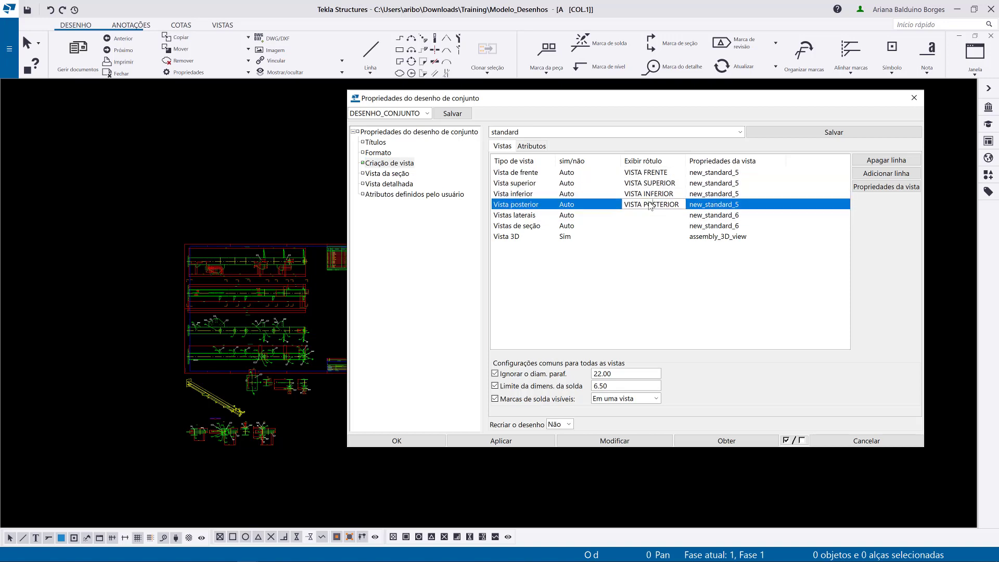
Open the new_standard_5 view properties assigned to the Vista de frente row
left_click(707, 173)
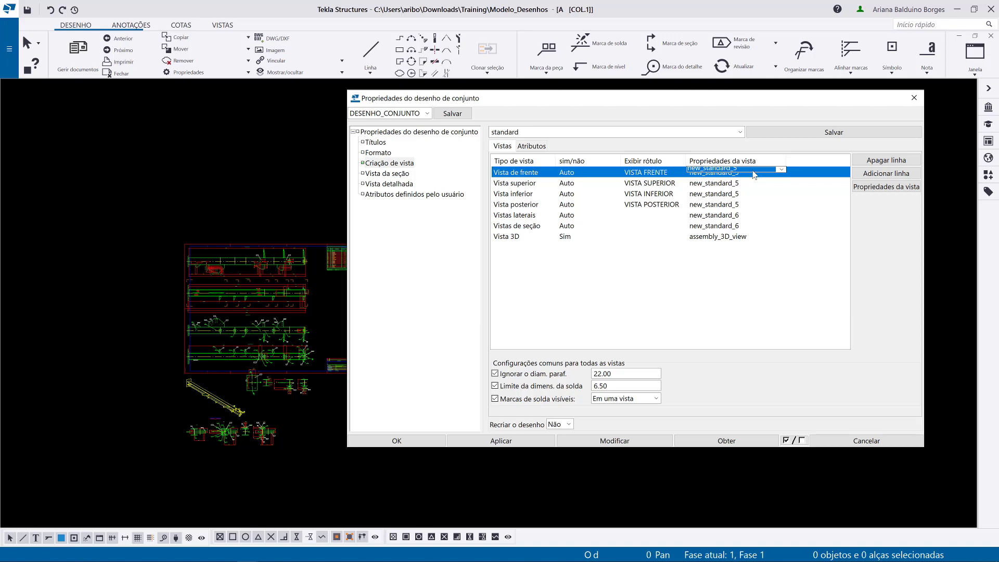
left_click(879, 192)
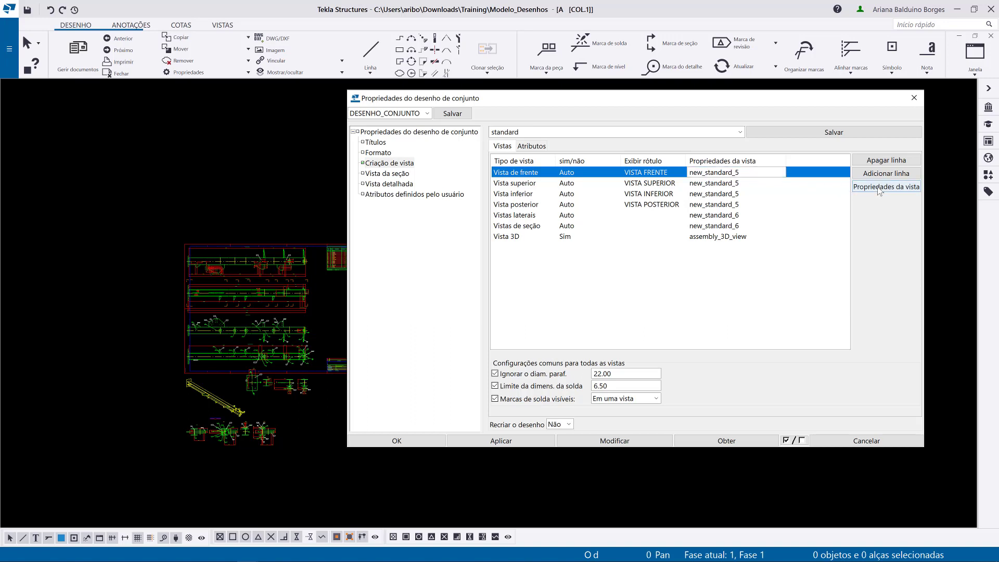
left_click(879, 191)
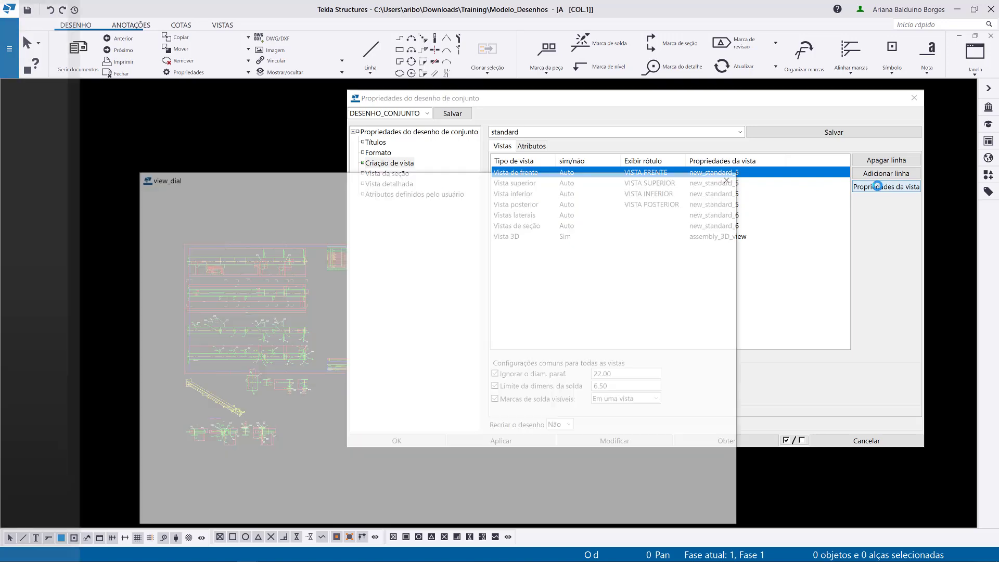